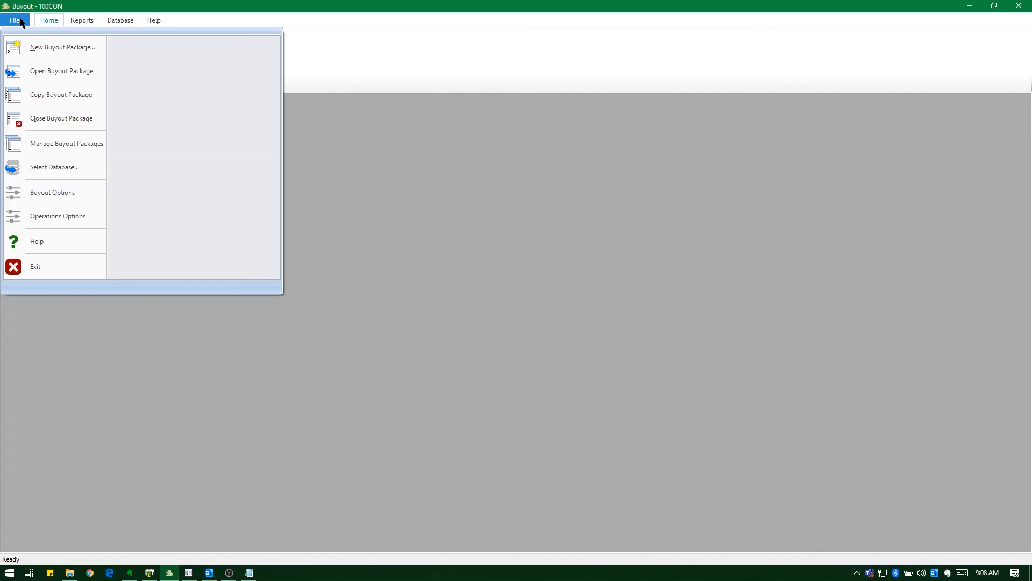
Step: Review the buyout packages stored in the Bought Out and Current Projects folders, and close the package manager
click(84, 143)
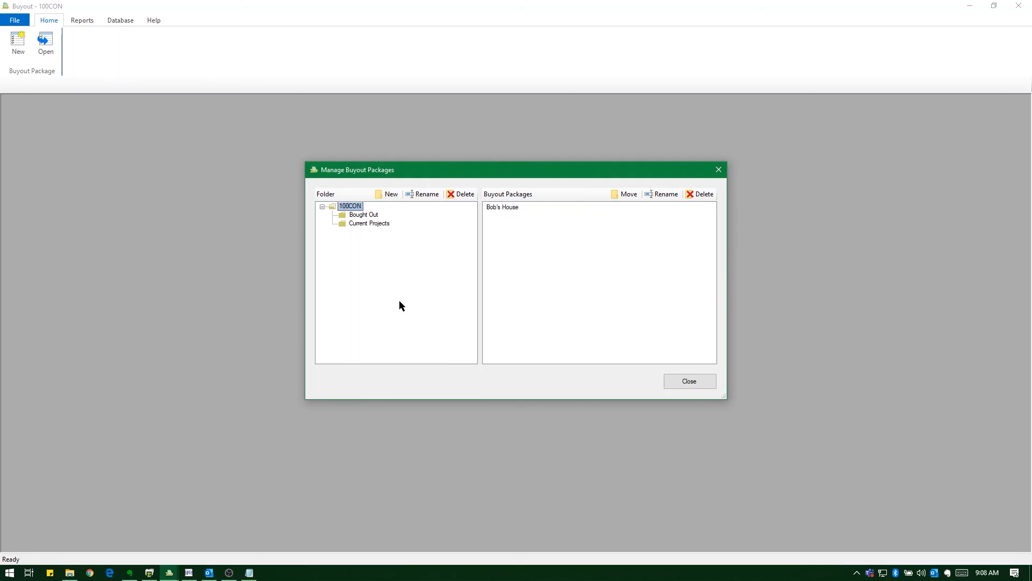
click(374, 216)
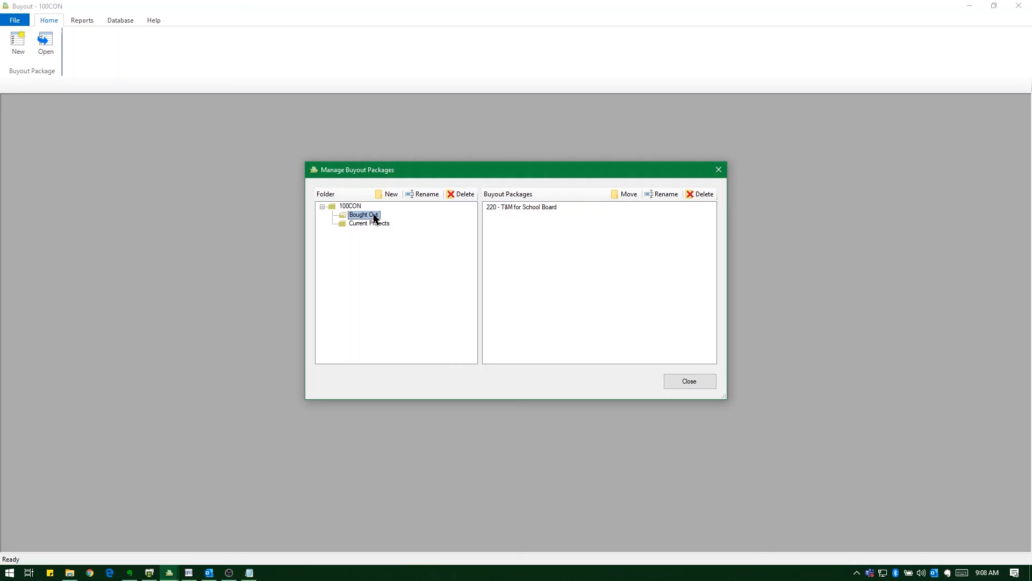
click(365, 225)
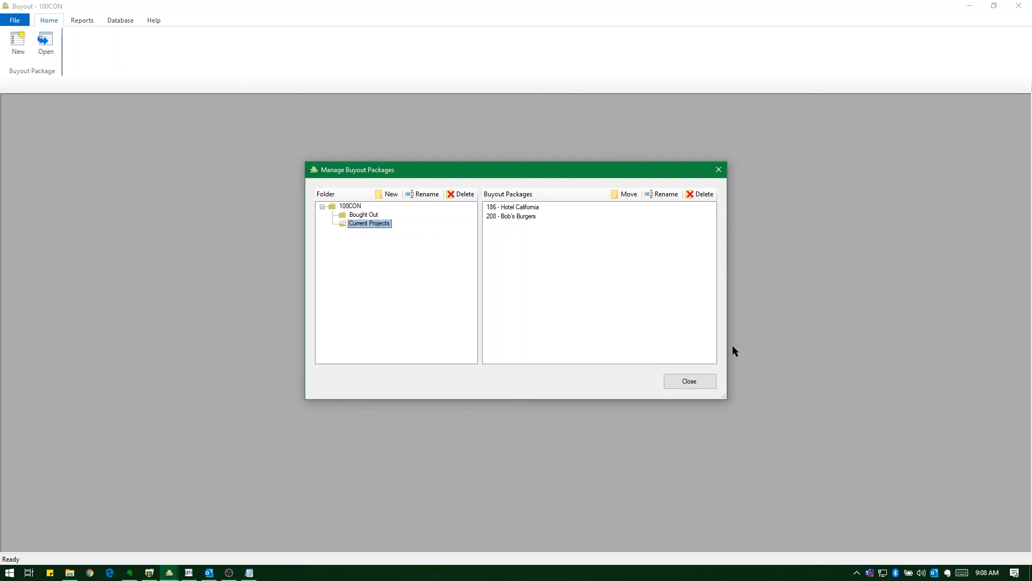
click(683, 380)
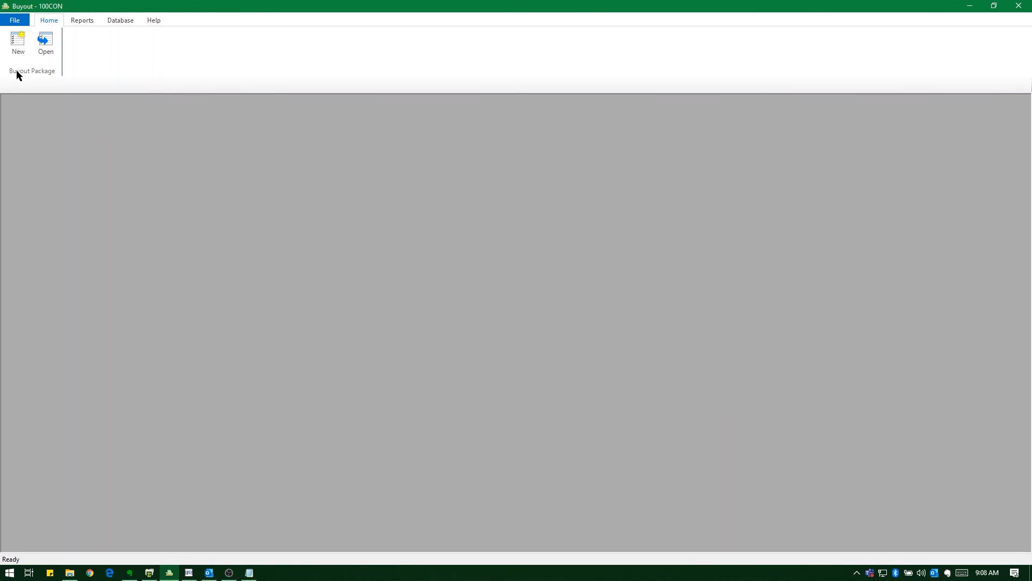
Step: Examine the Buyout Options for the default company and the import settings, including the choices for grouping material quotes
click(21, 23)
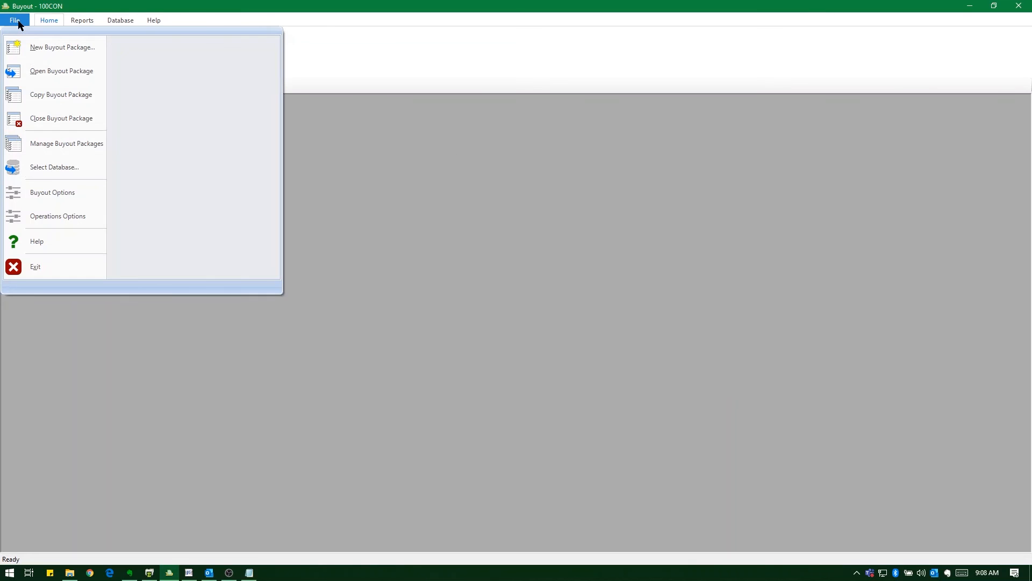
click(52, 193)
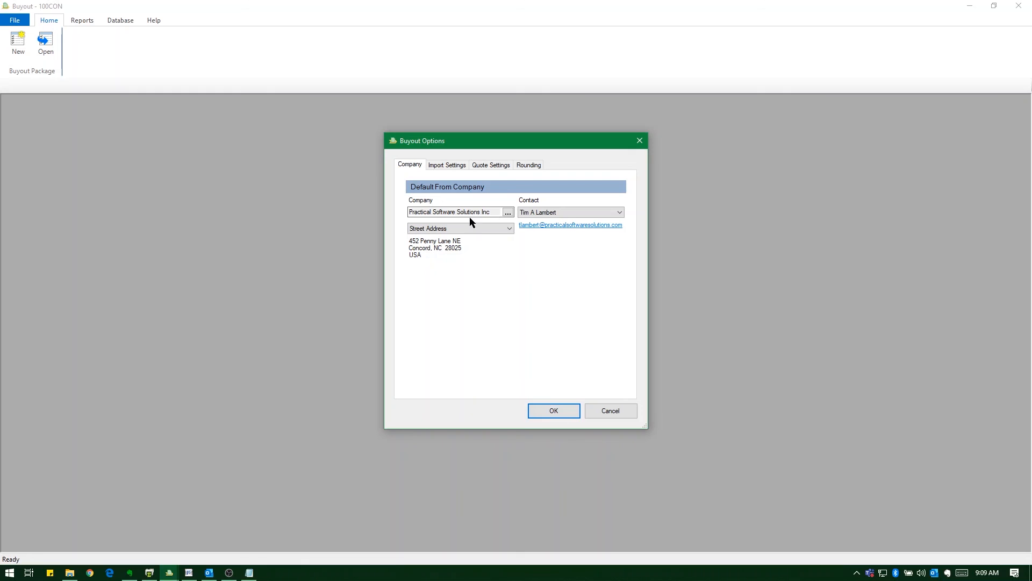
click(457, 166)
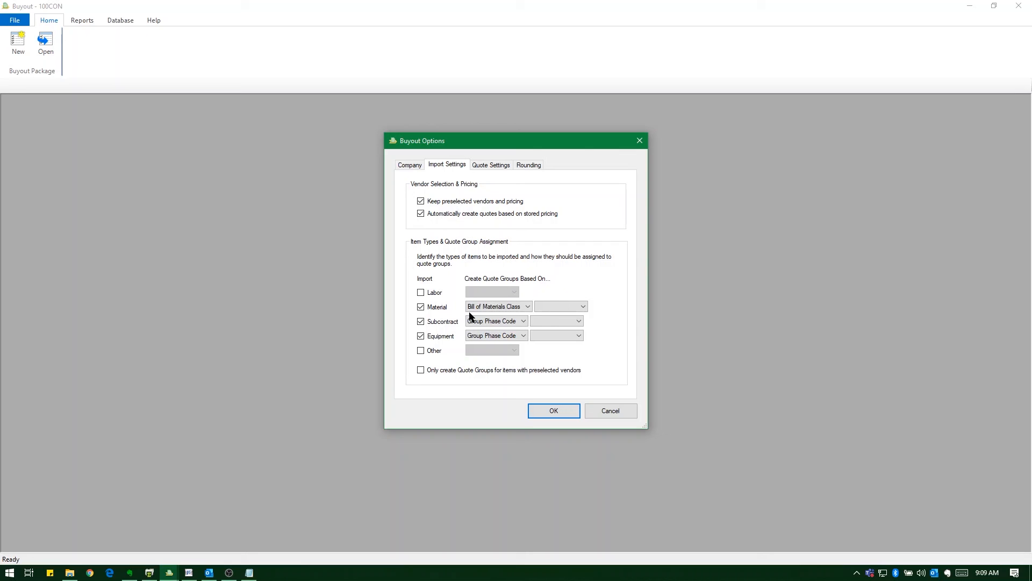
click(487, 308)
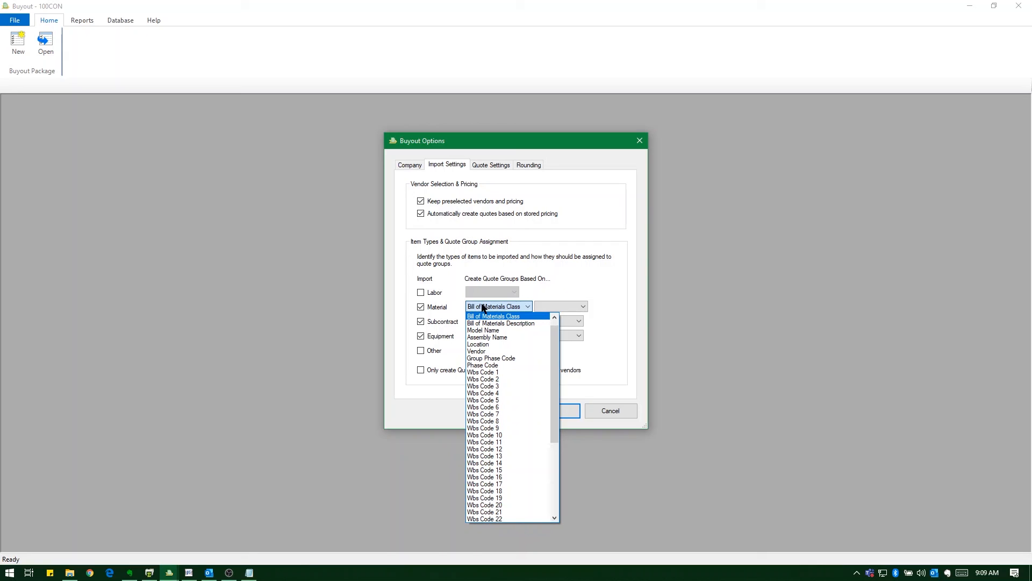
click(626, 305)
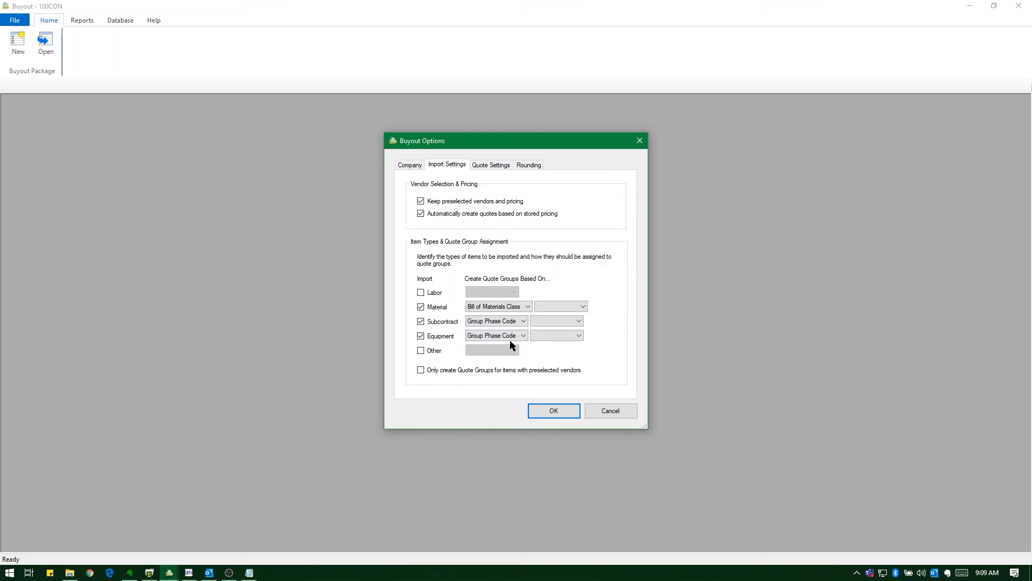
click(575, 306)
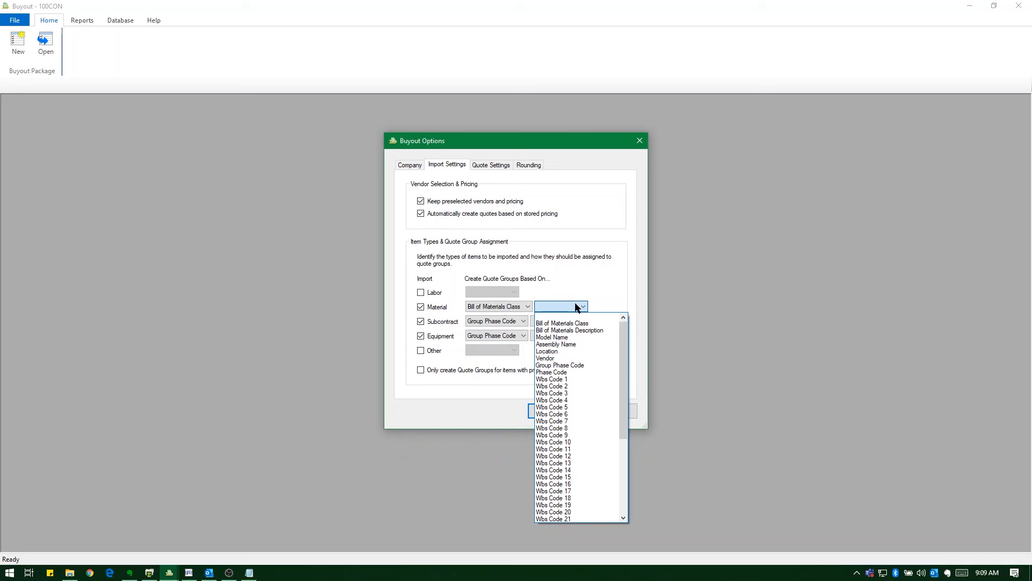
click(571, 193)
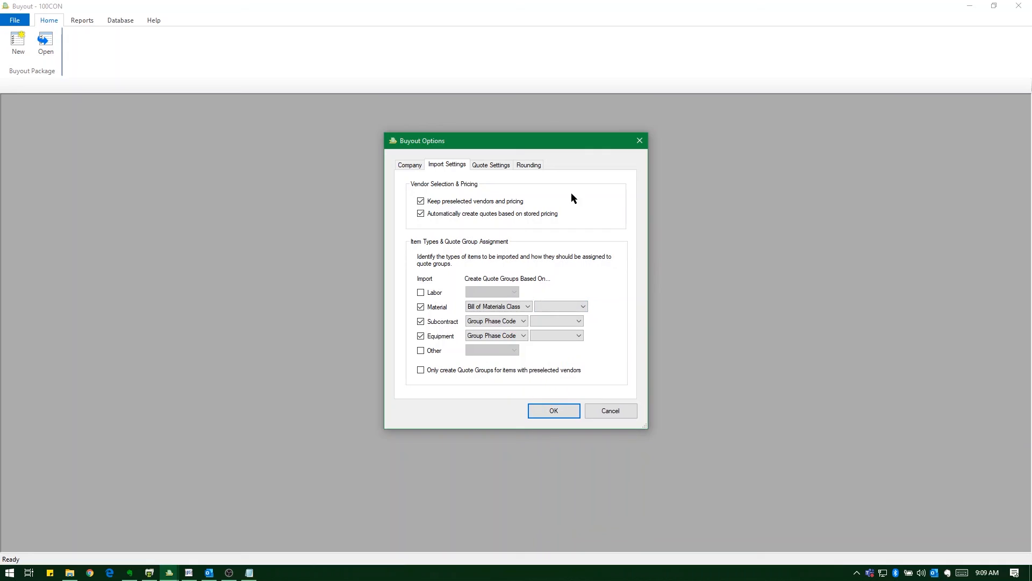
Step: Examine the quote settings and rounding options, and leave Buyout Options without saving
click(493, 165)
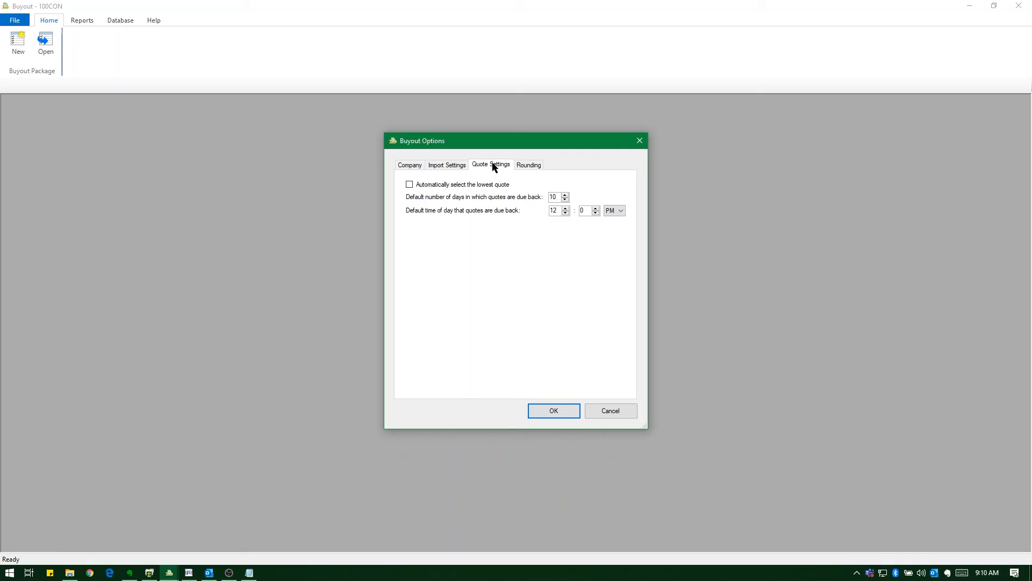
click(535, 169)
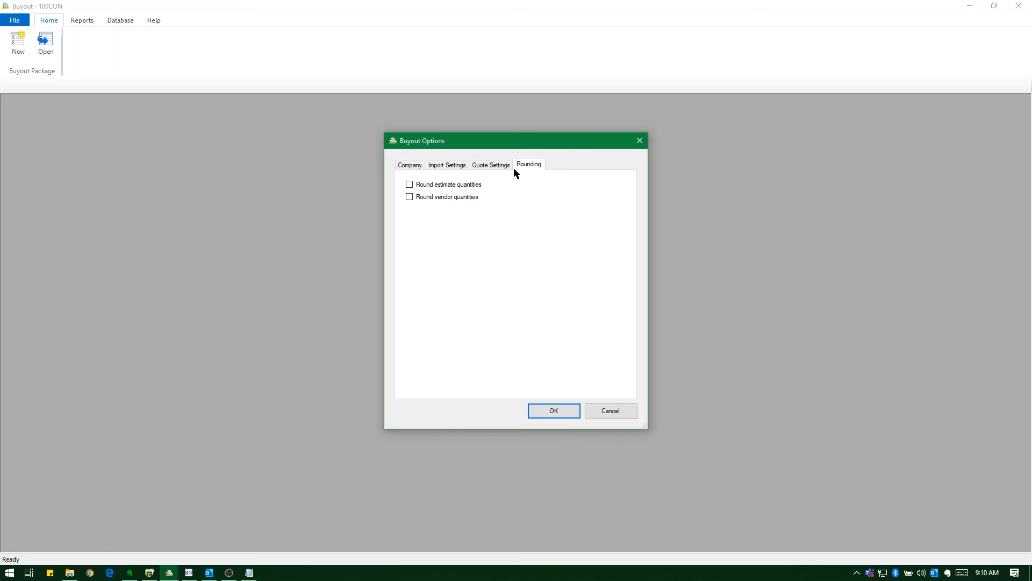
click(611, 410)
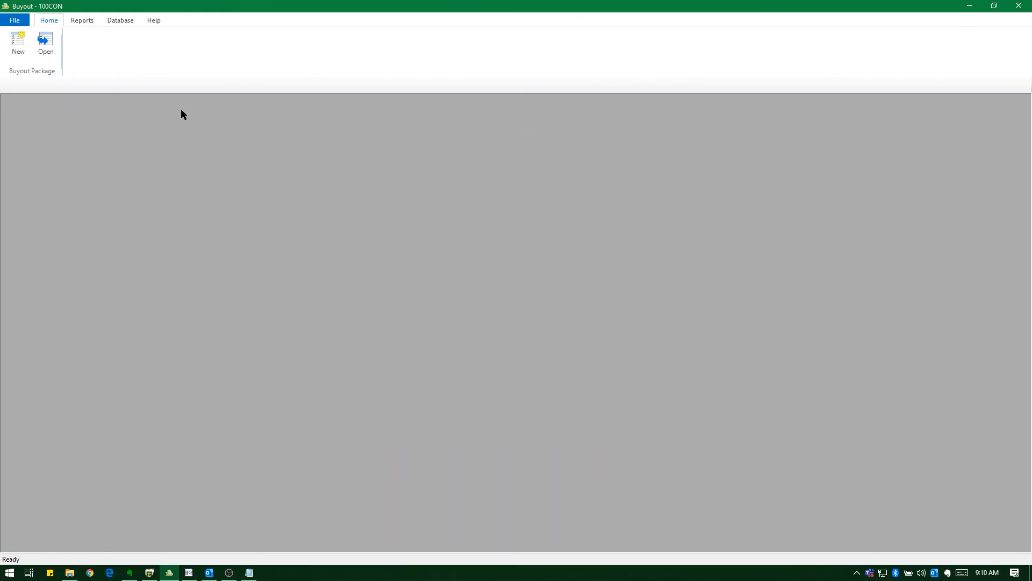
Step: Examine the Sage 100 Contractor commitment creation and ID settings for subcontracts and purchase orders, and leave them without saving
click(22, 22)
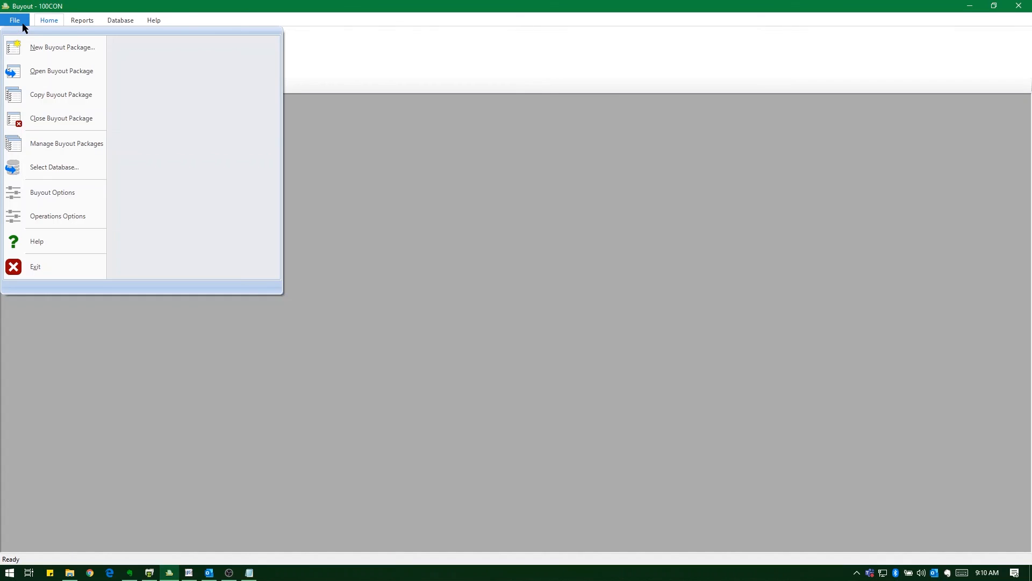
click(56, 217)
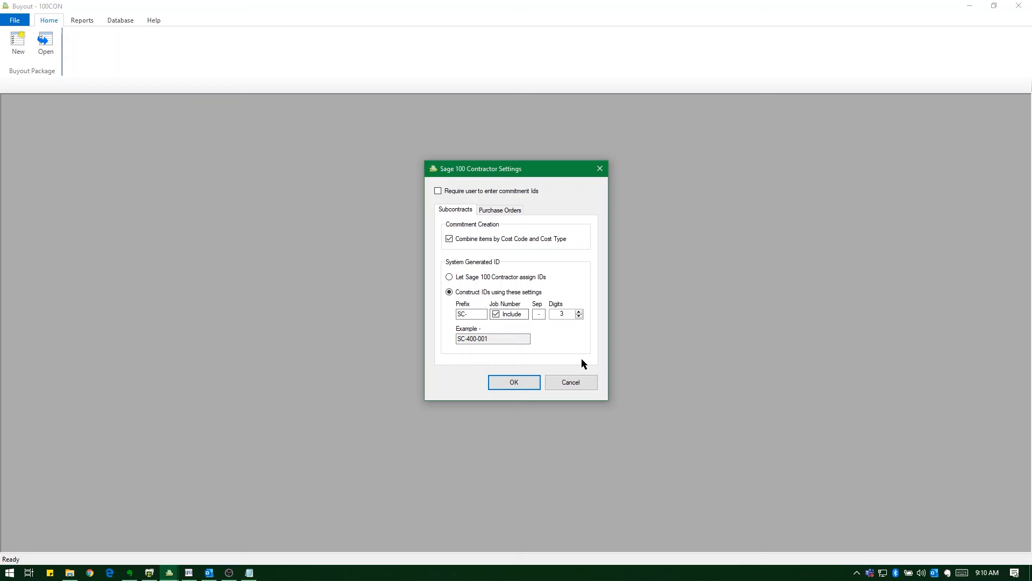
click(466, 314)
text(-)
drag(524, 339, 408, 333)
click(510, 210)
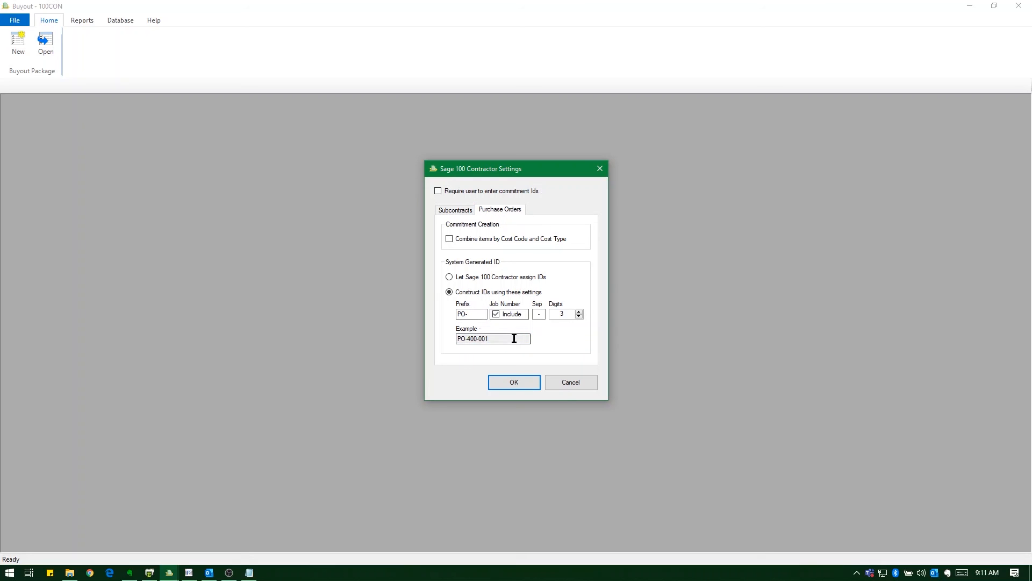
drag(514, 338, 413, 338)
click(586, 382)
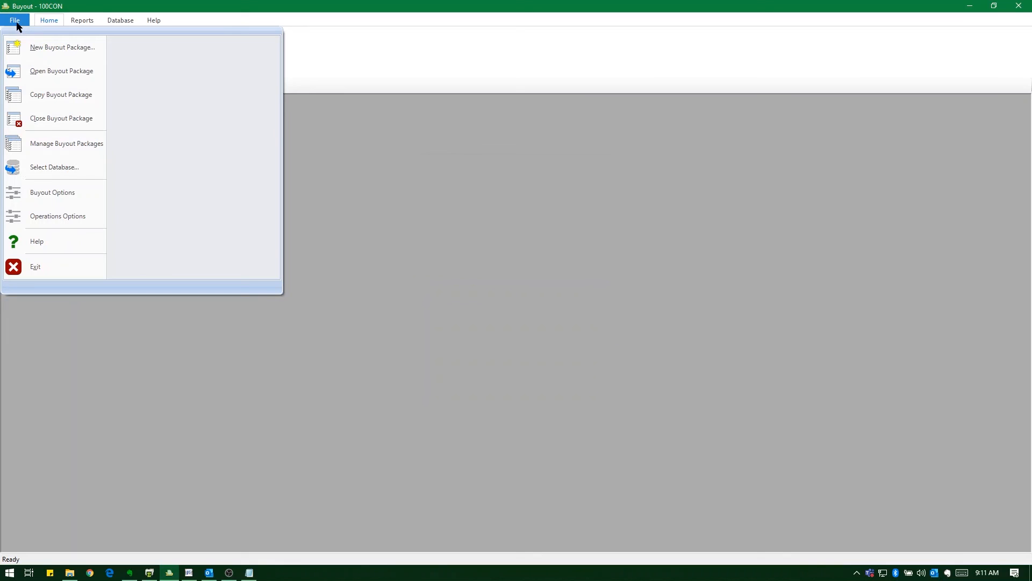
Step: Switch to the 300CRE buyout database and log on to Sage 300 Construction and Real Estate as PSS with the account password
click(54, 167)
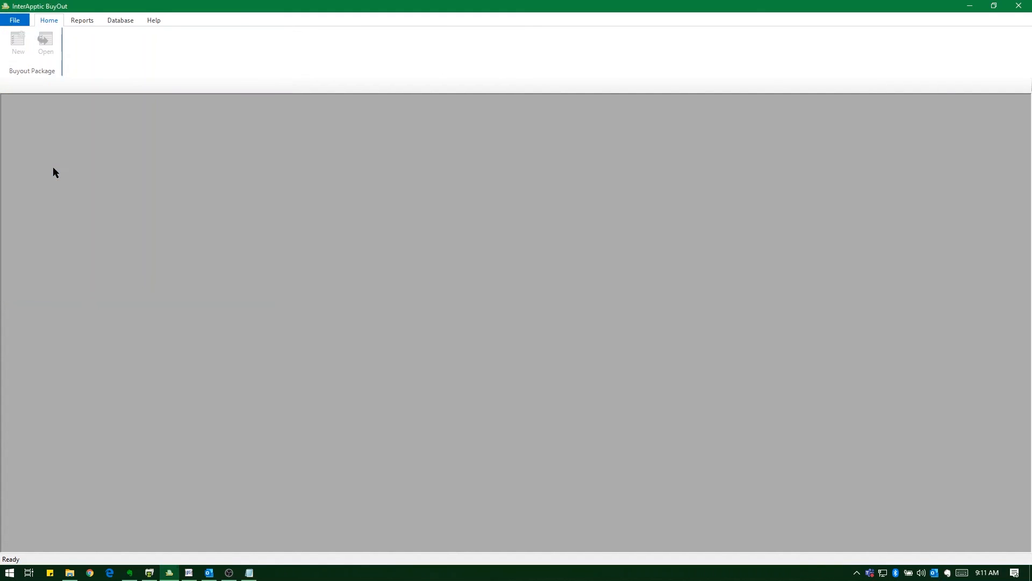
click(417, 259)
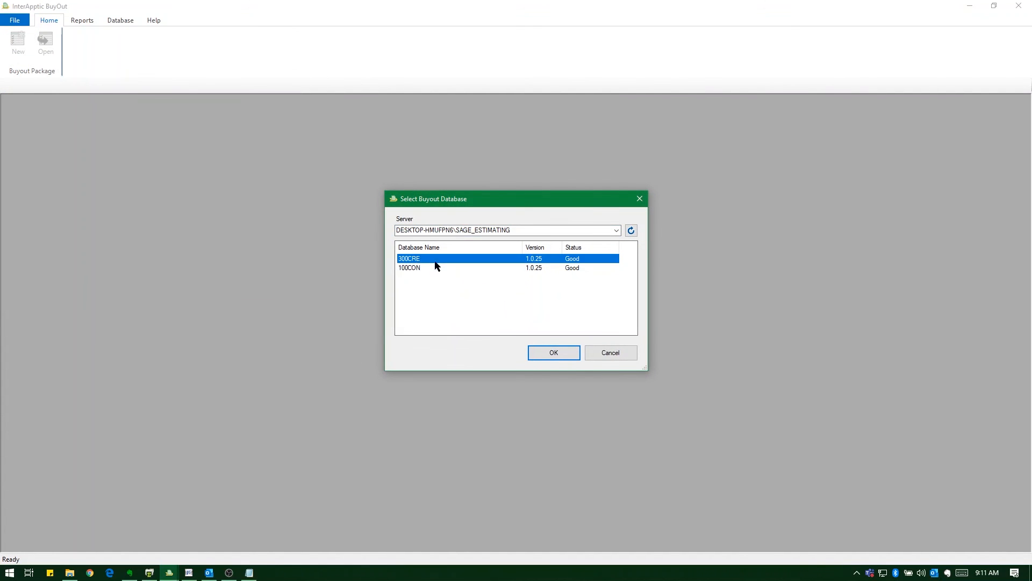
click(561, 356)
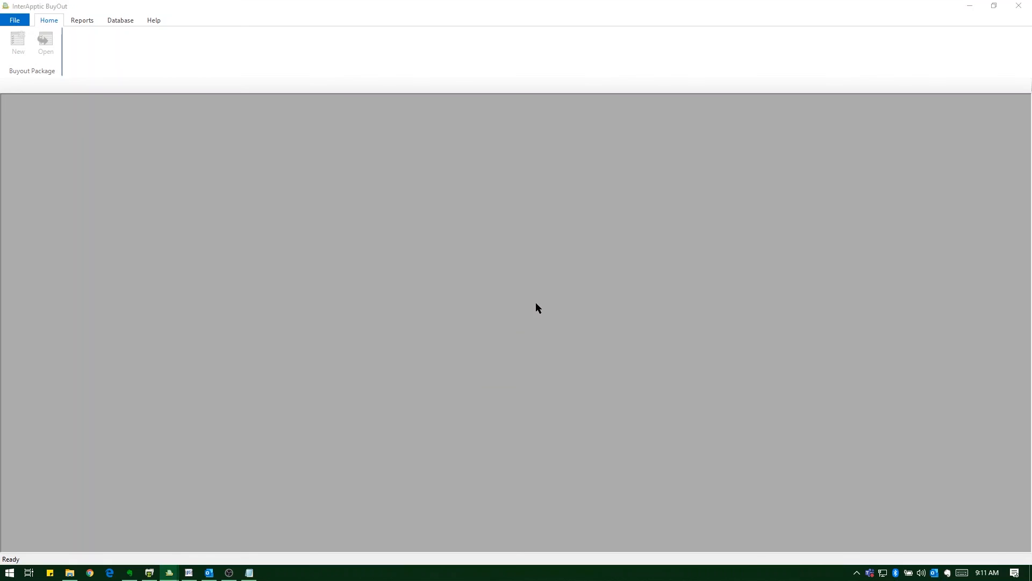
text(PSS)
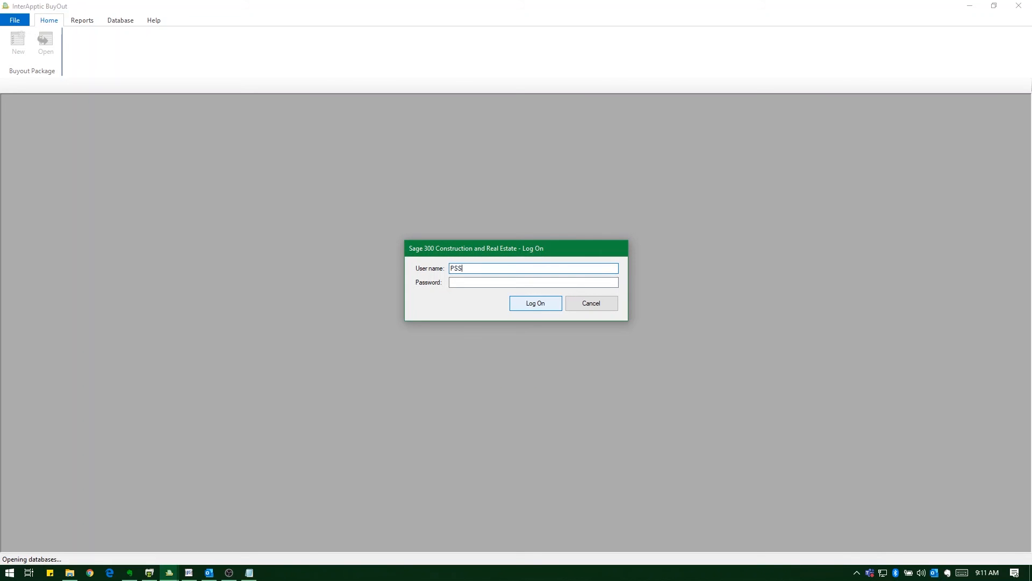
key(Tab)
text(***)
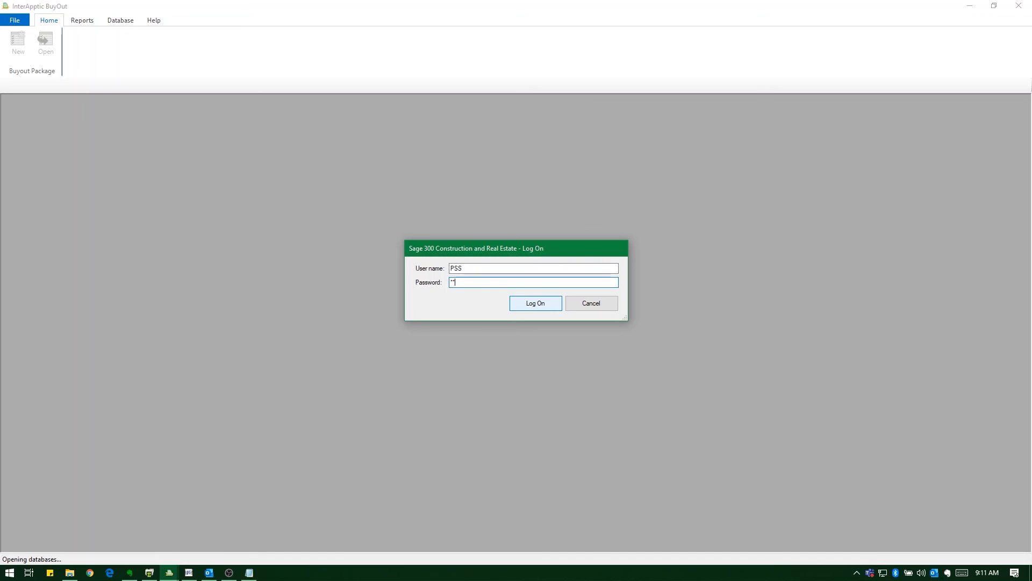
text(******)
key(Return)
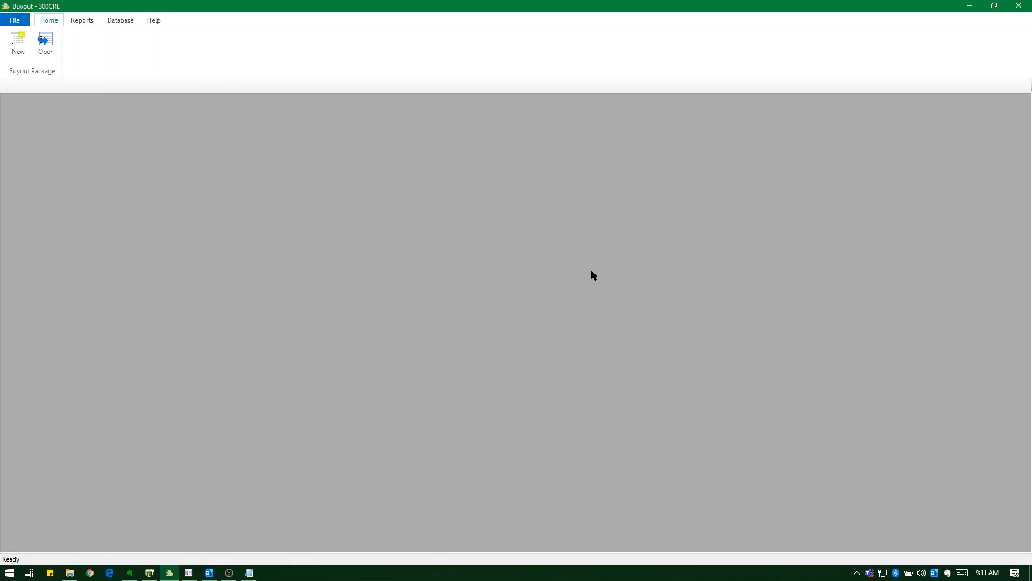
Step: Examine the Sage 300 CRE commitment settings for subcontracts and purchase orders, and leave them without saving
click(14, 21)
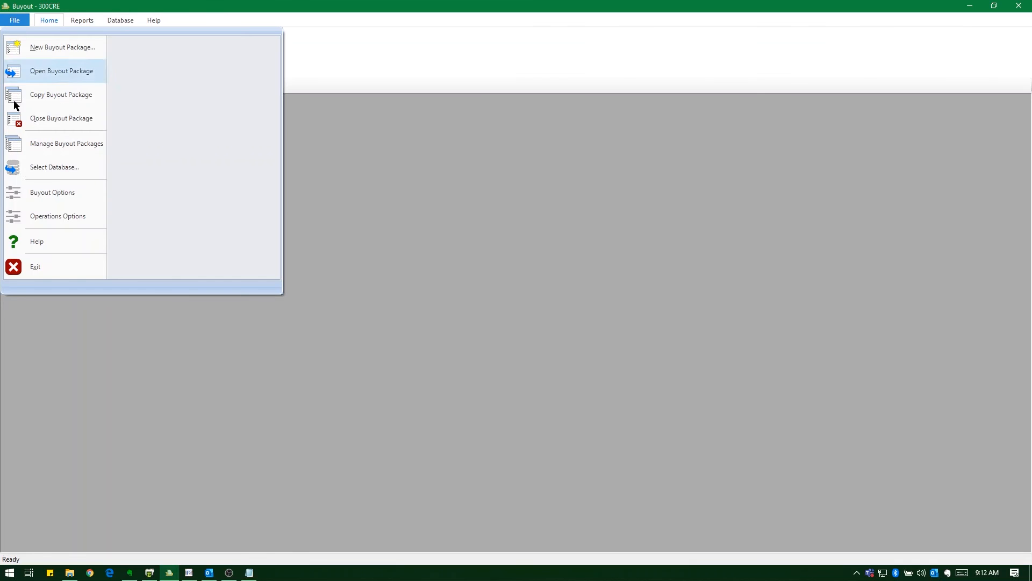
click(51, 216)
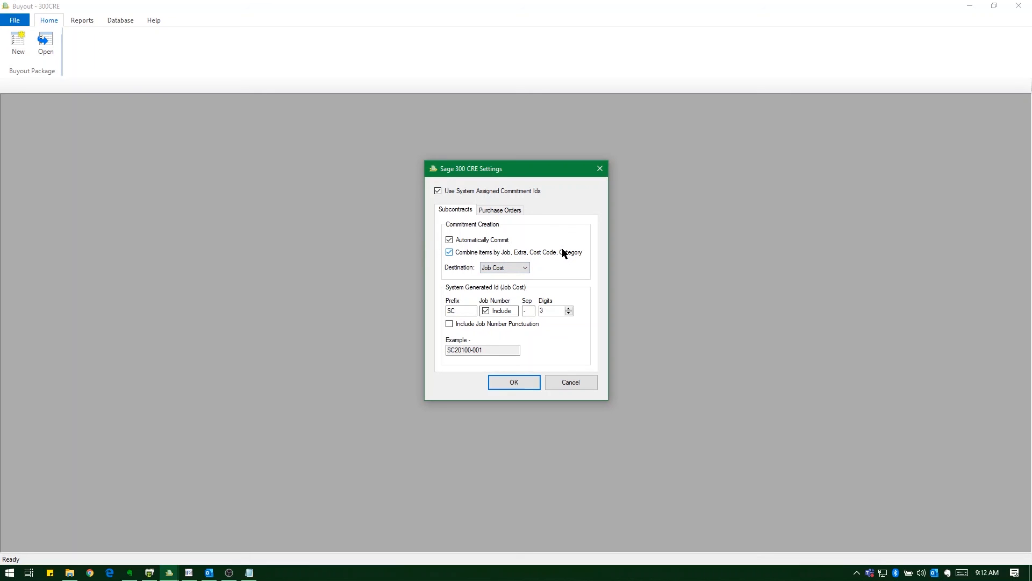
click(508, 211)
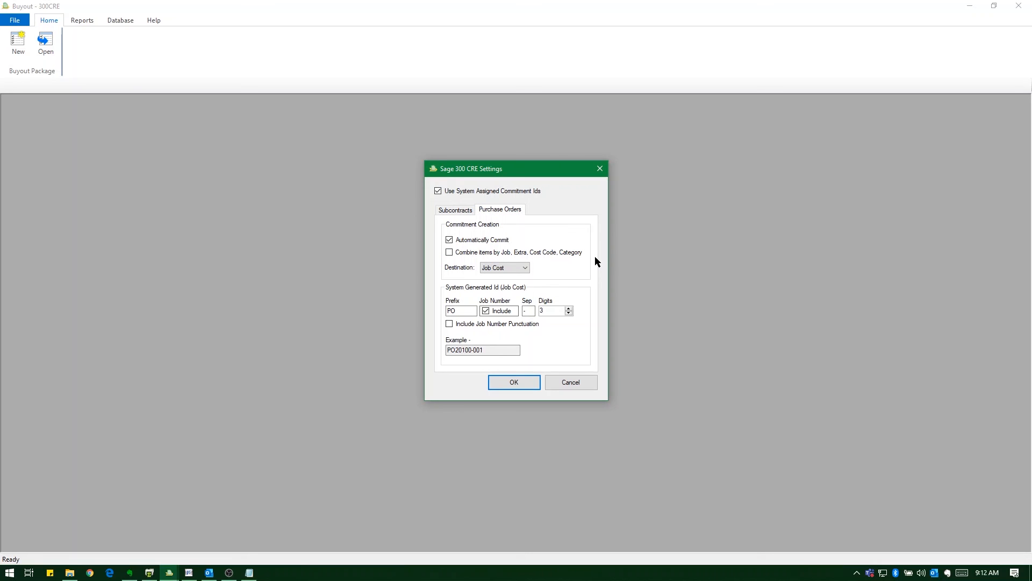
click(570, 381)
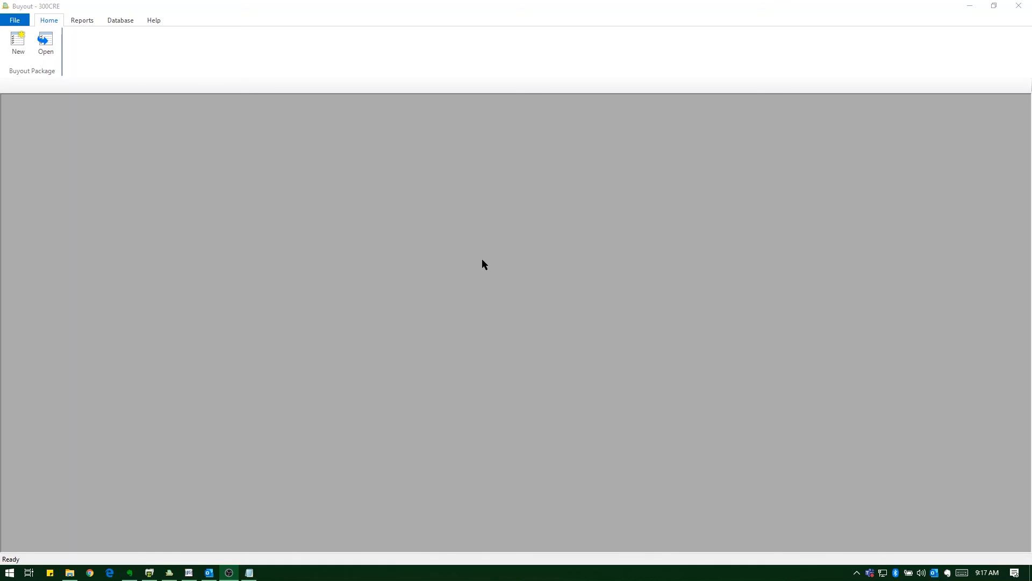
Step: Switch to Sage Estimating and examine the Buyout 300CRE estimate's items and the subcontractor assigned to the two footing excavation items
click(149, 573)
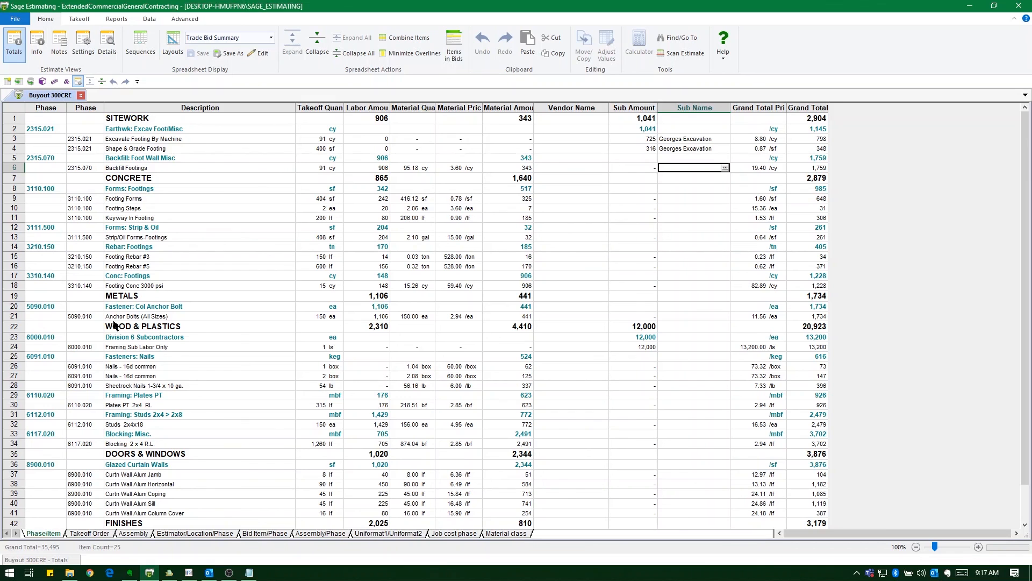
scroll(565, 368, down, 1)
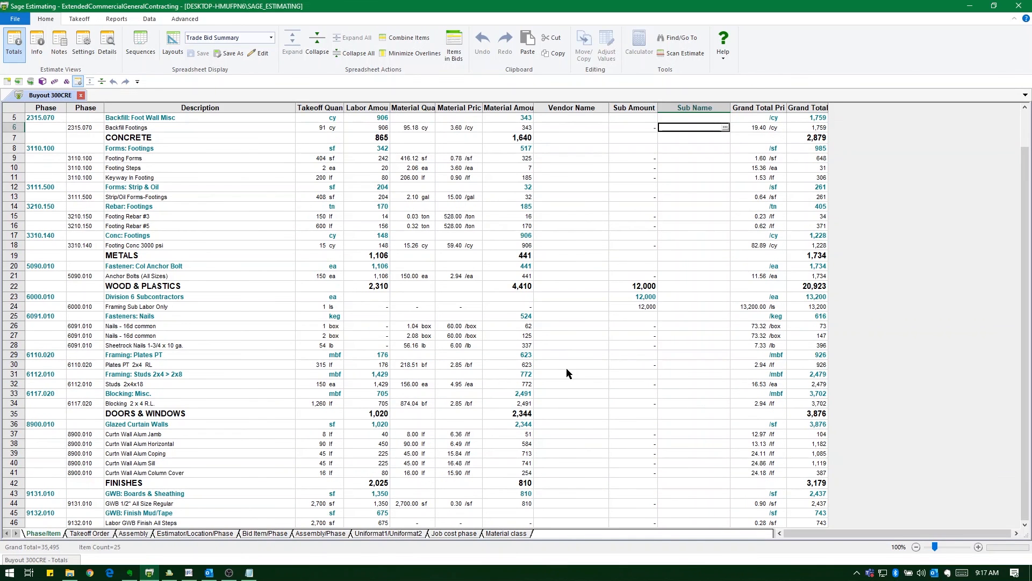
scroll(566, 368, up, 1)
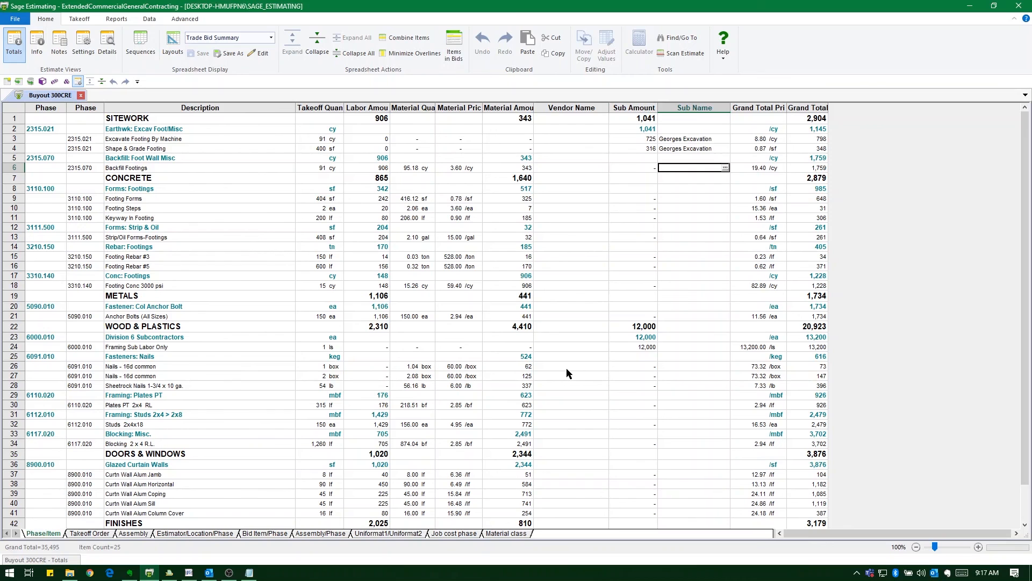
click(695, 141)
click(687, 149)
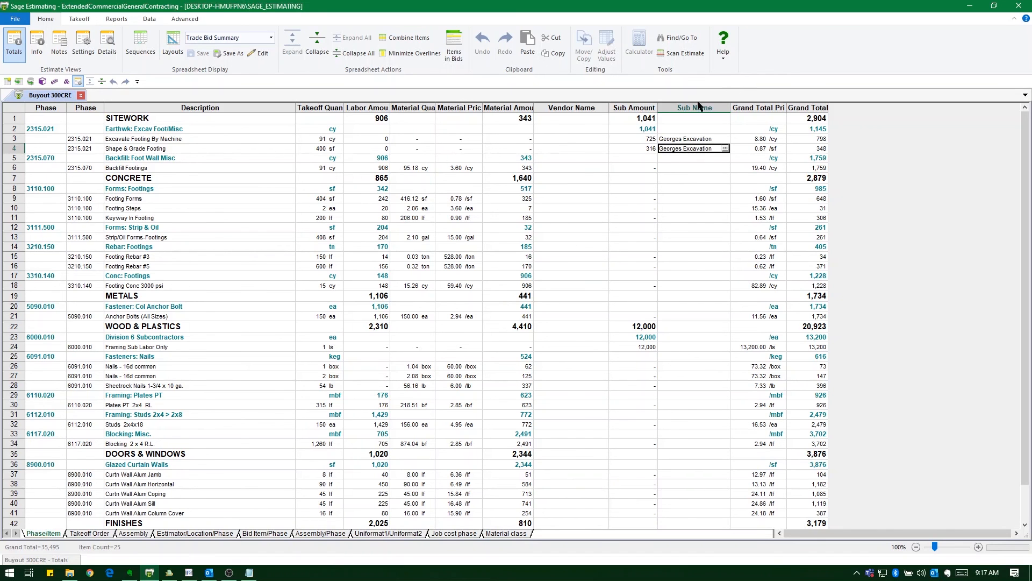
Step: View the estimate's remaining items and its grouping by material class, and return to Buyout
scroll(479, 301, down, 2)
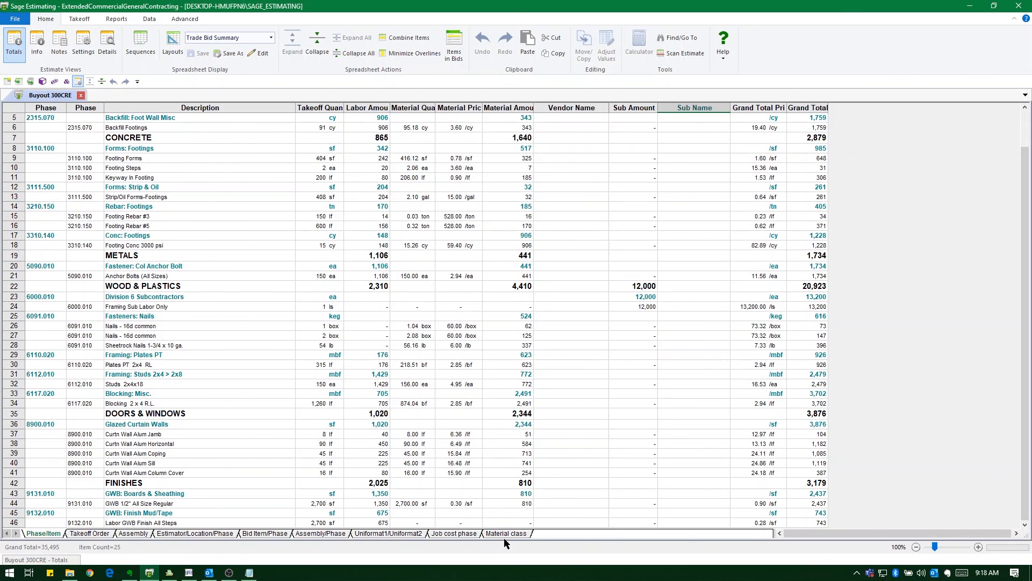
click(517, 534)
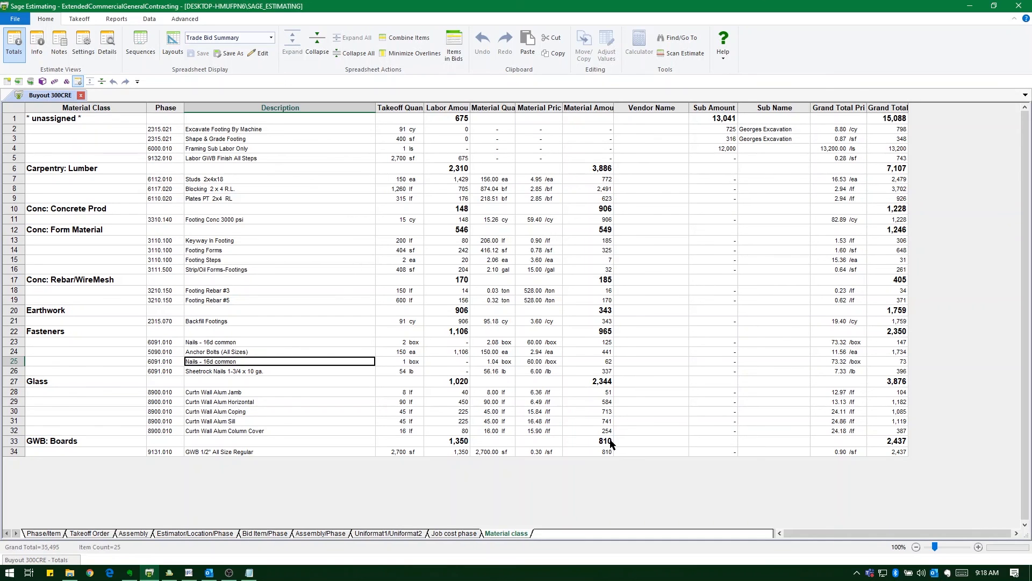
click(969, 6)
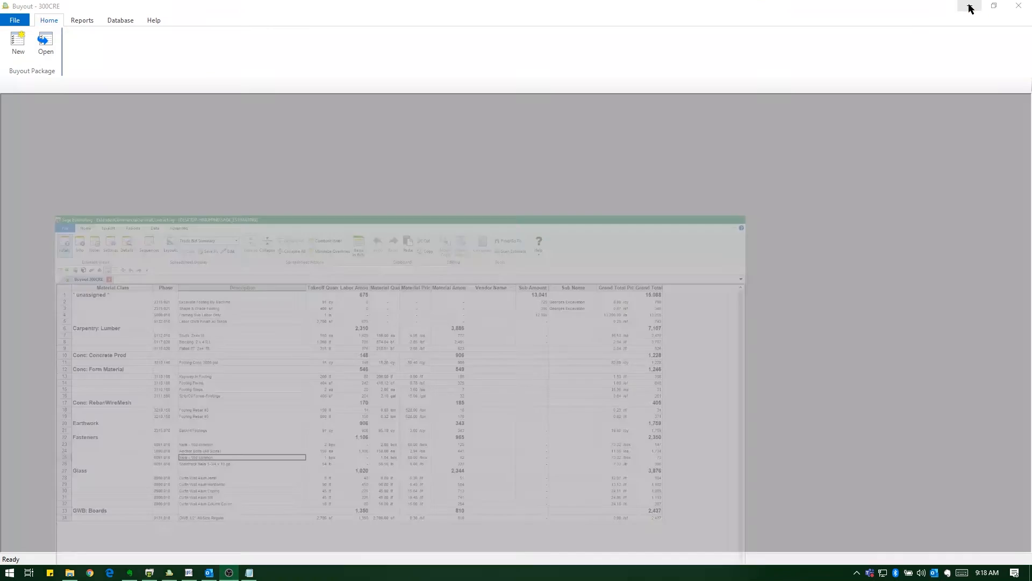
Step: Create a new buyout package named 20-100 Event One Project in the 300CRE folder
click(18, 42)
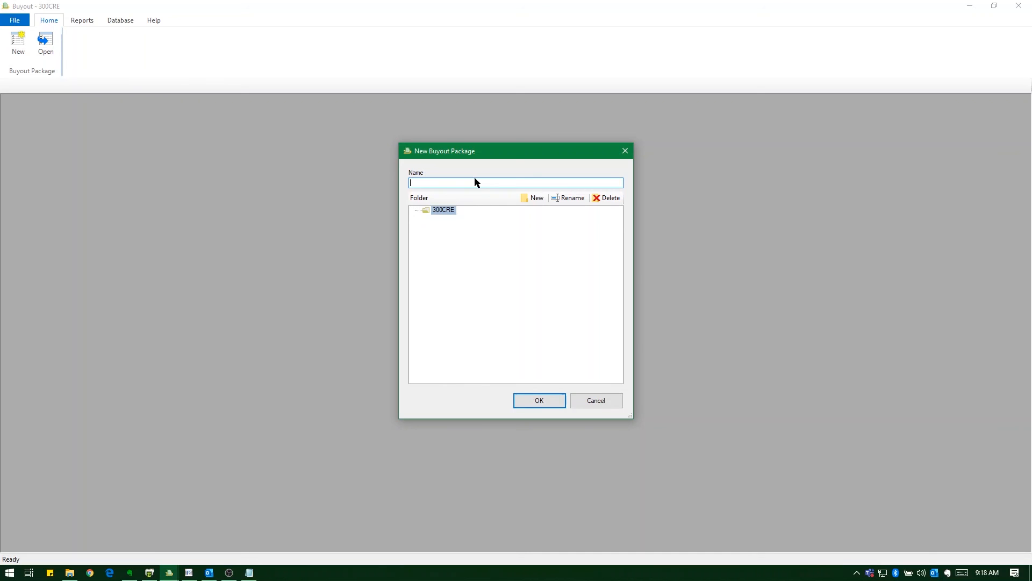
text(20-100 Event One Project)
click(539, 405)
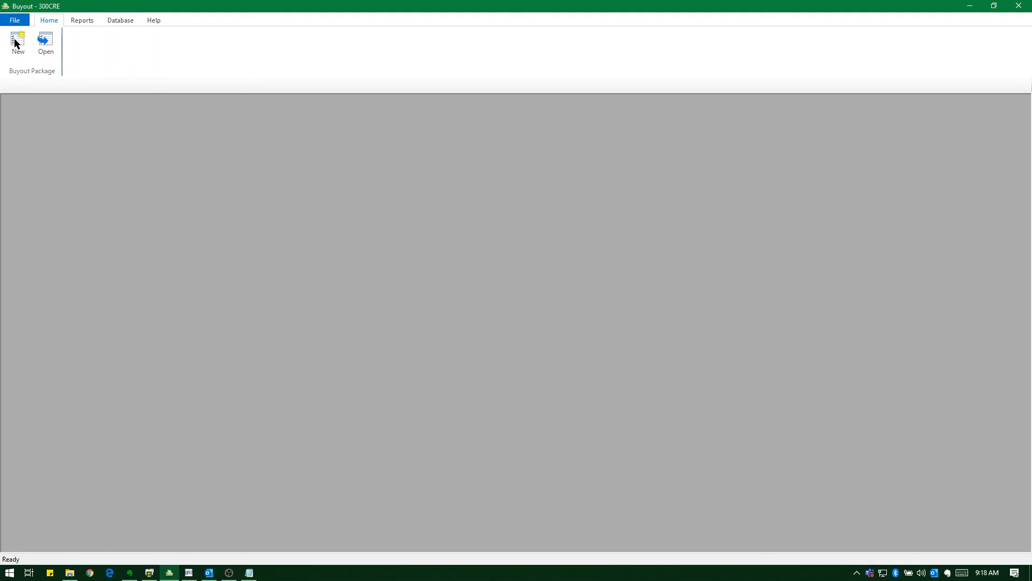
click(15, 20)
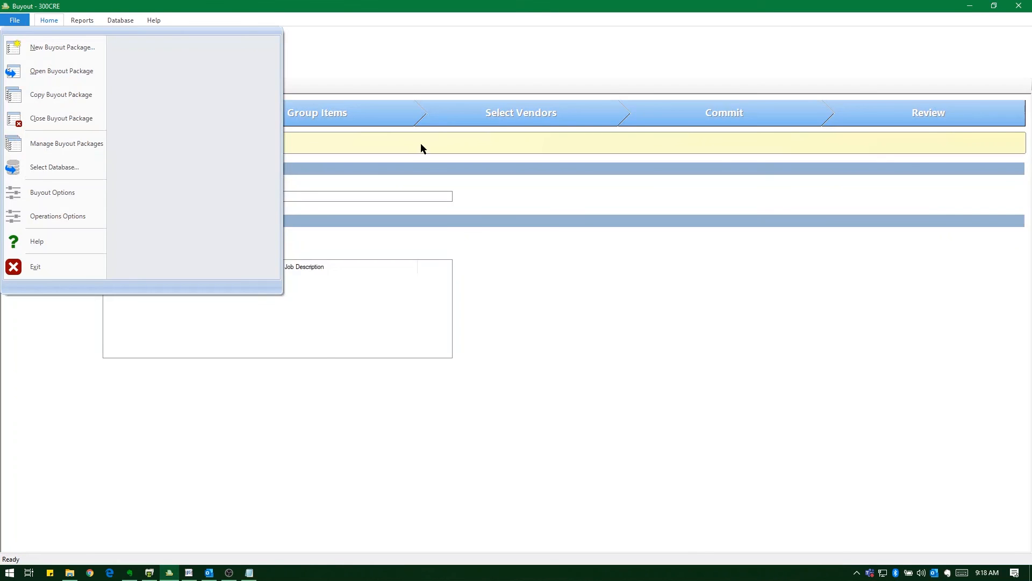
click(736, 329)
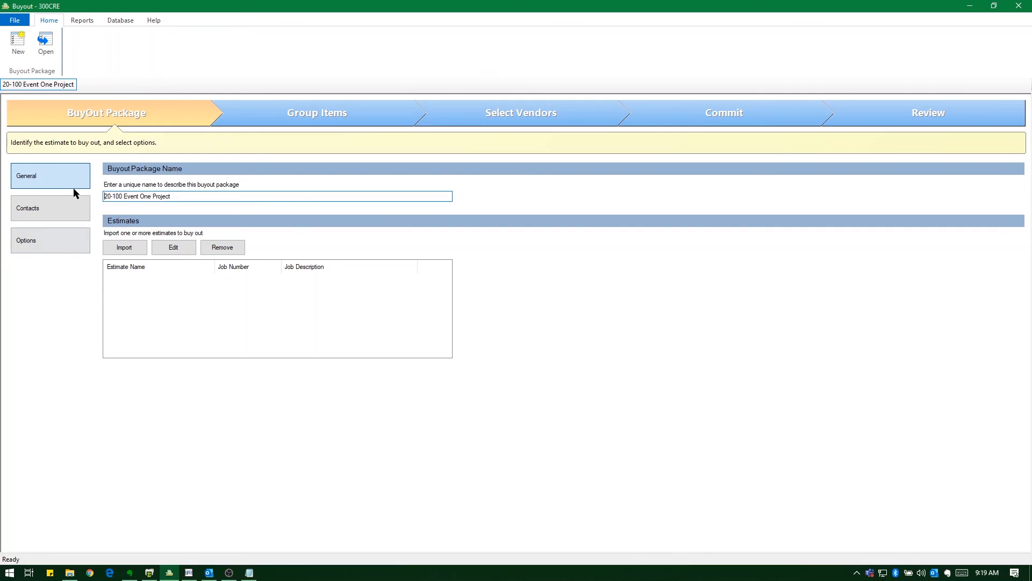
Step: Assign Campbell Builder as the client company in the package's contacts
click(37, 211)
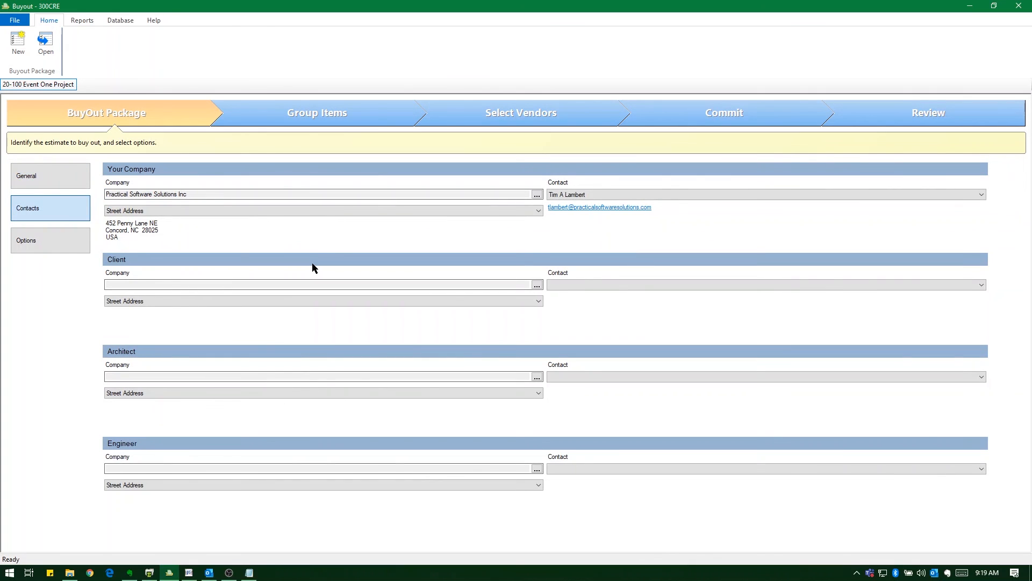
click(537, 286)
scroll(304, 307, down, 10)
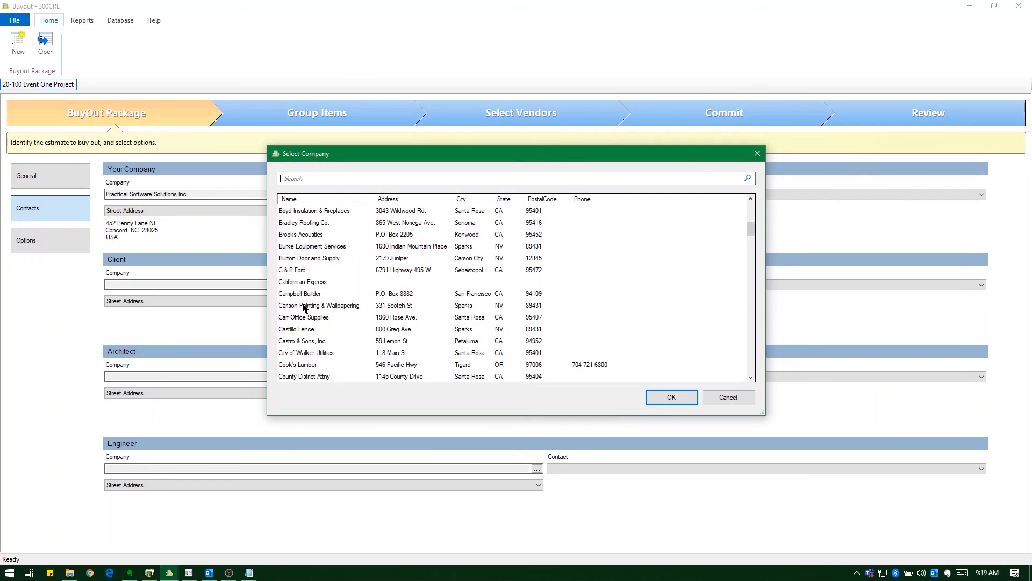
click(294, 295)
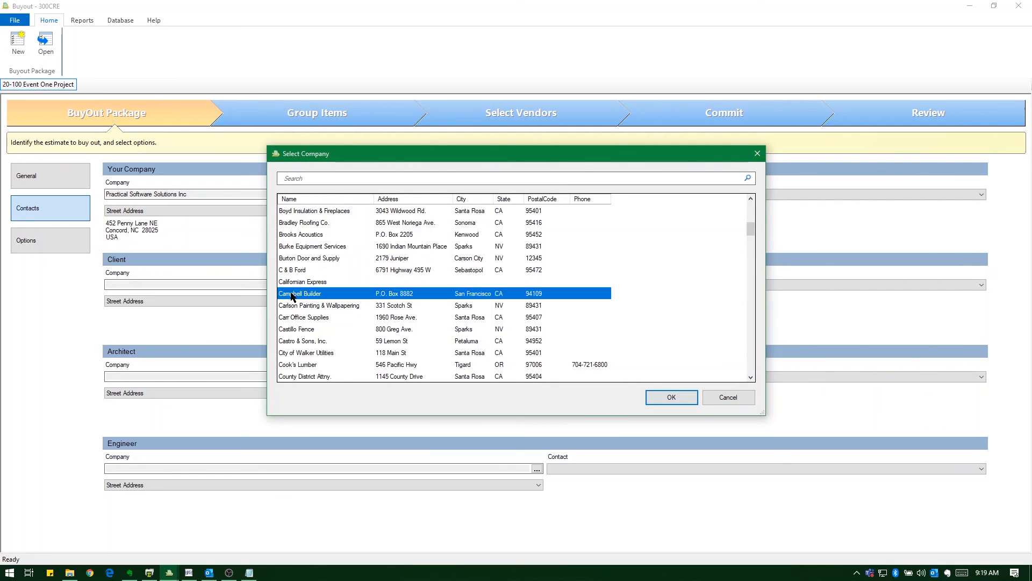
click(676, 397)
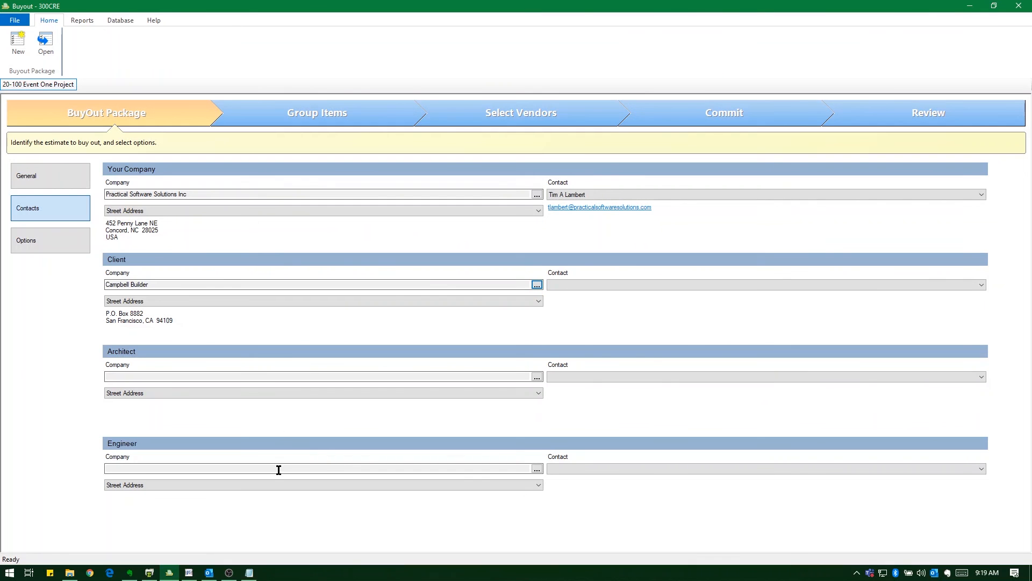
Step: Enter the Event One site's street address, city and state in the package options, and try adjusting the default quote due-back days
click(54, 243)
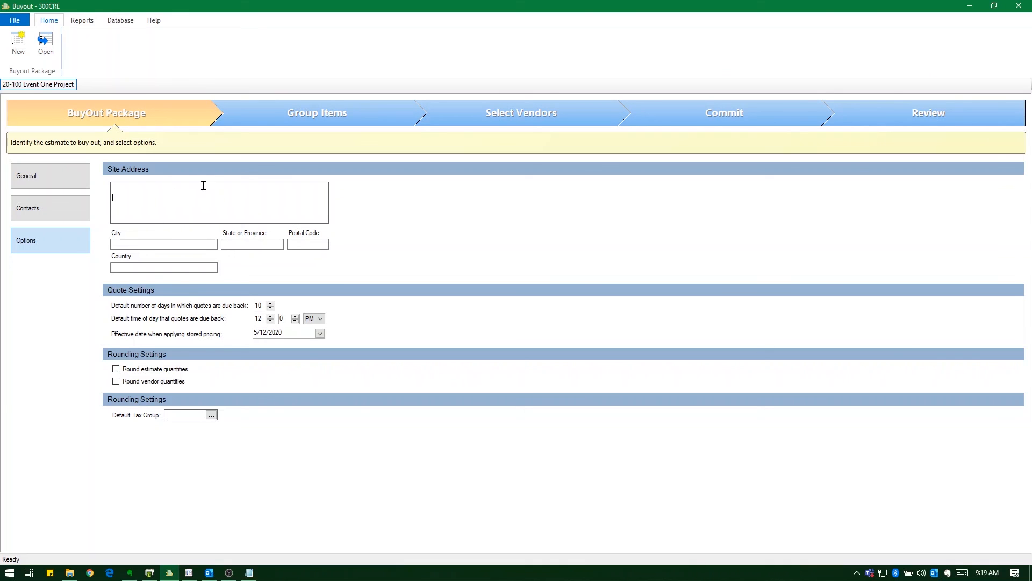
text(Event One)
key(Return)
text(452 Penny Lane)
click(126, 241)
text(Concord)
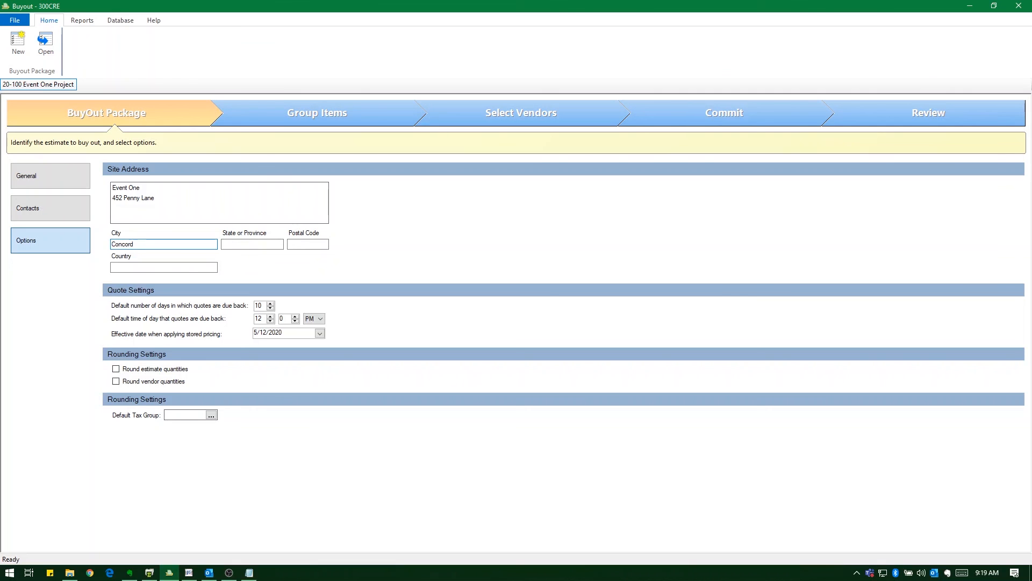
click(237, 244)
text(NC)
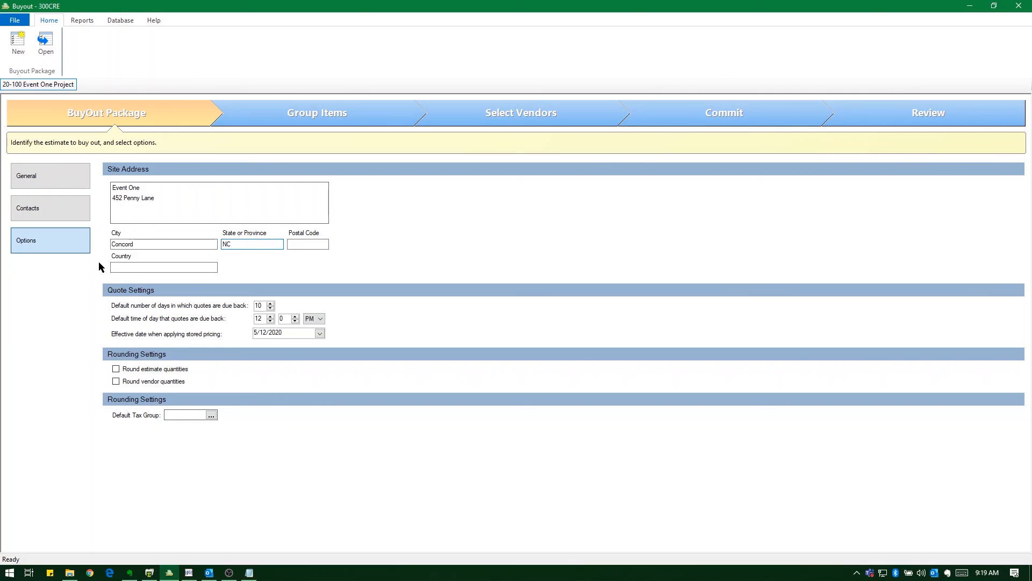
click(270, 305)
click(270, 304)
Step: Start an estimate import from the package's general settings and choose the recent estimate Buyout 300CRE
click(49, 188)
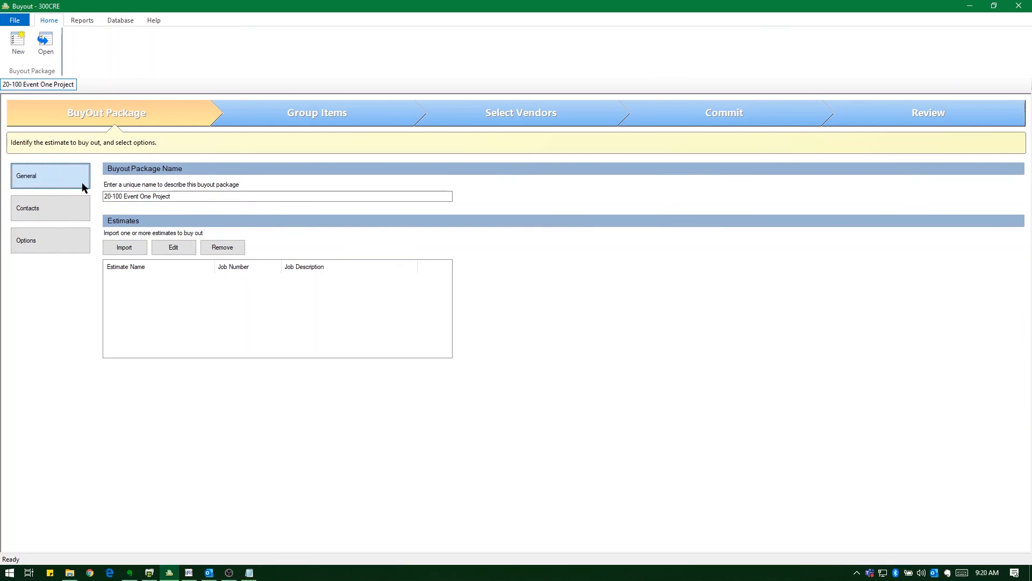
click(124, 247)
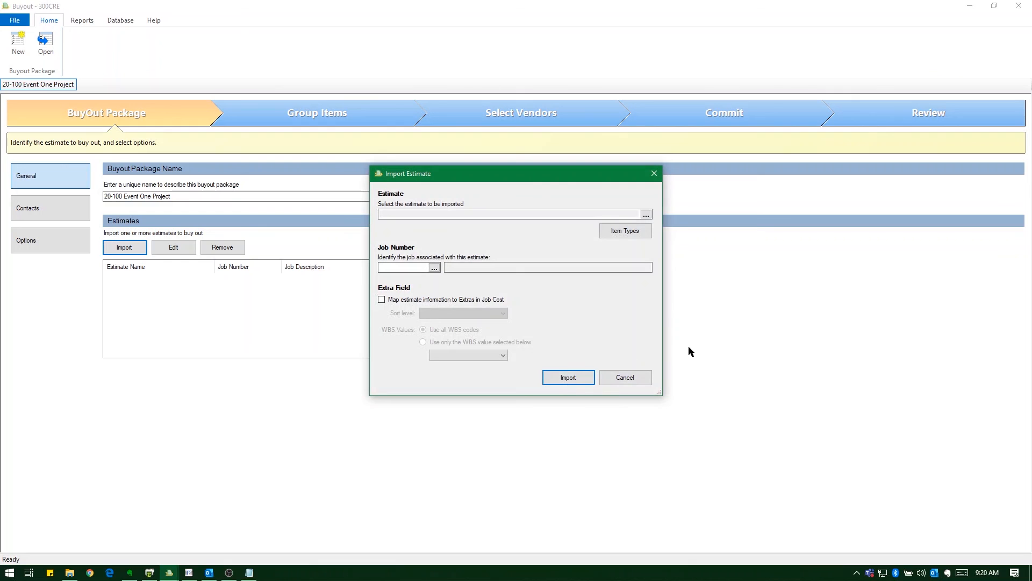
click(646, 214)
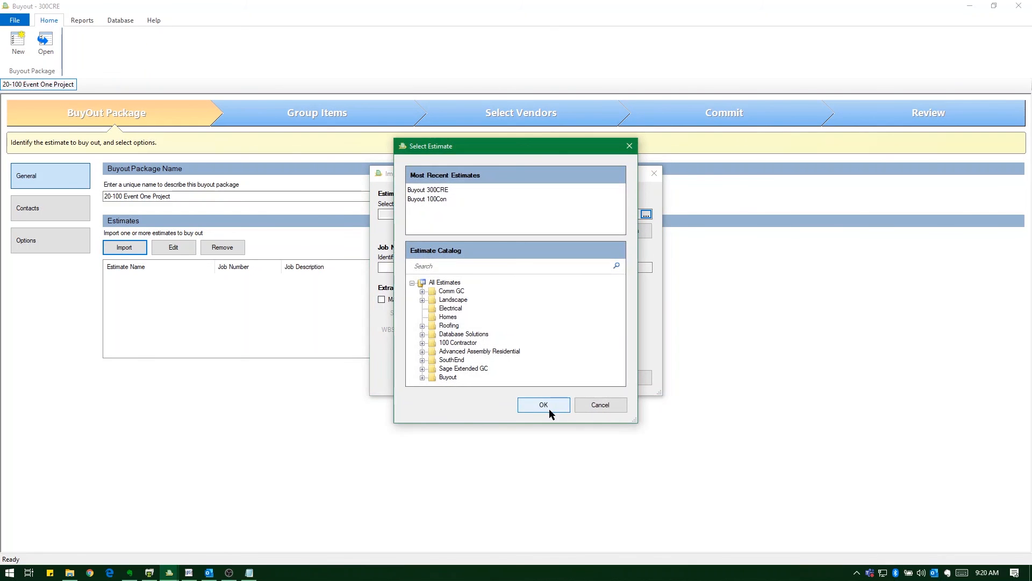
click(429, 190)
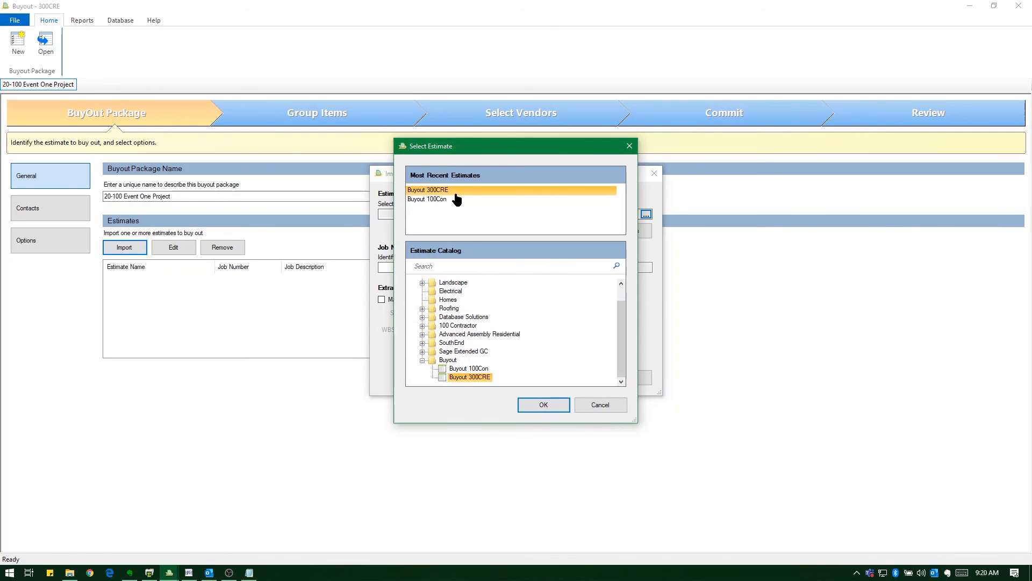
click(540, 407)
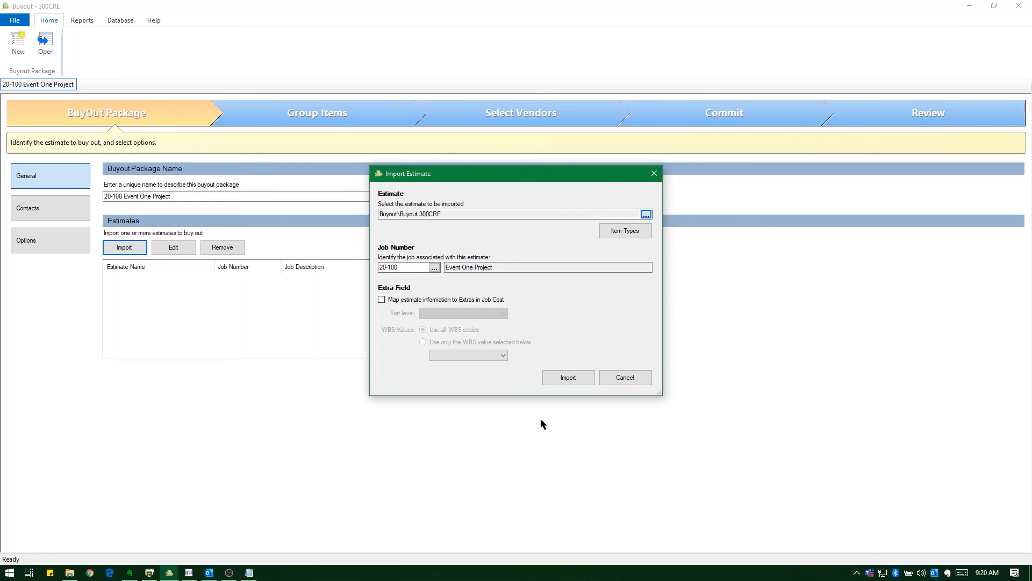
Step: Associate the estimate with job 20-100 Event One Project and import it into the package
click(434, 268)
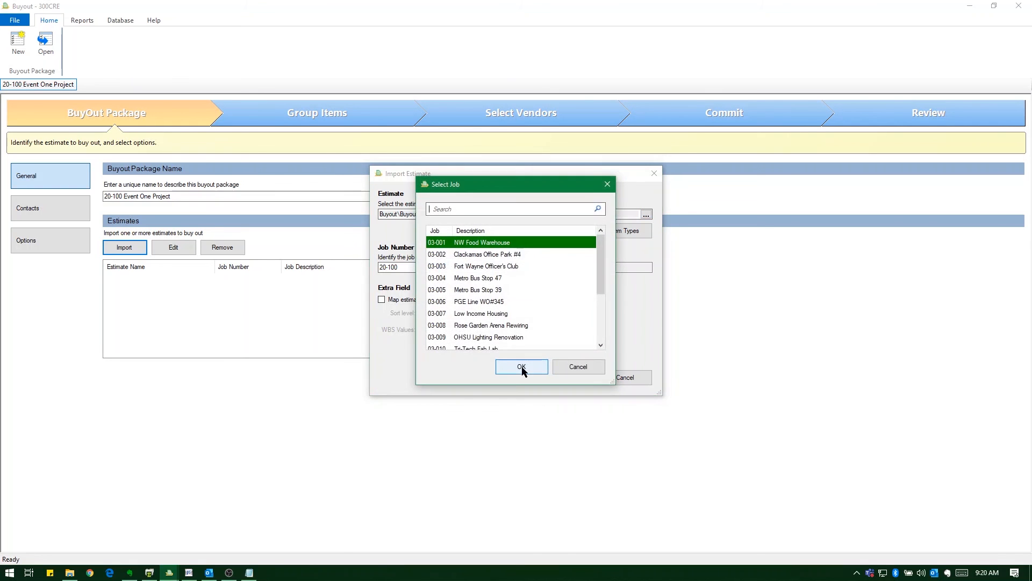
scroll(503, 327, down, 3)
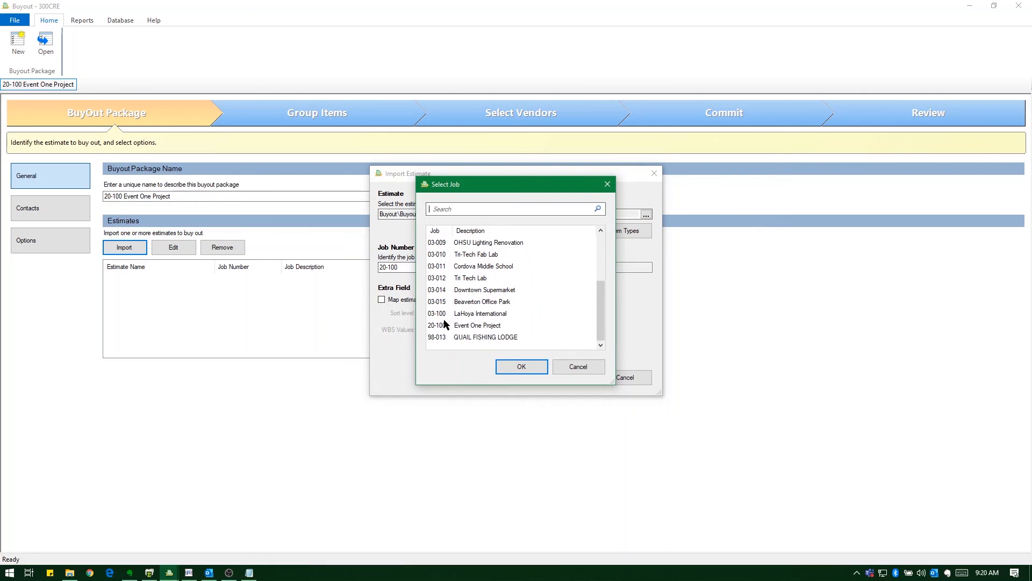
click(468, 325)
click(525, 365)
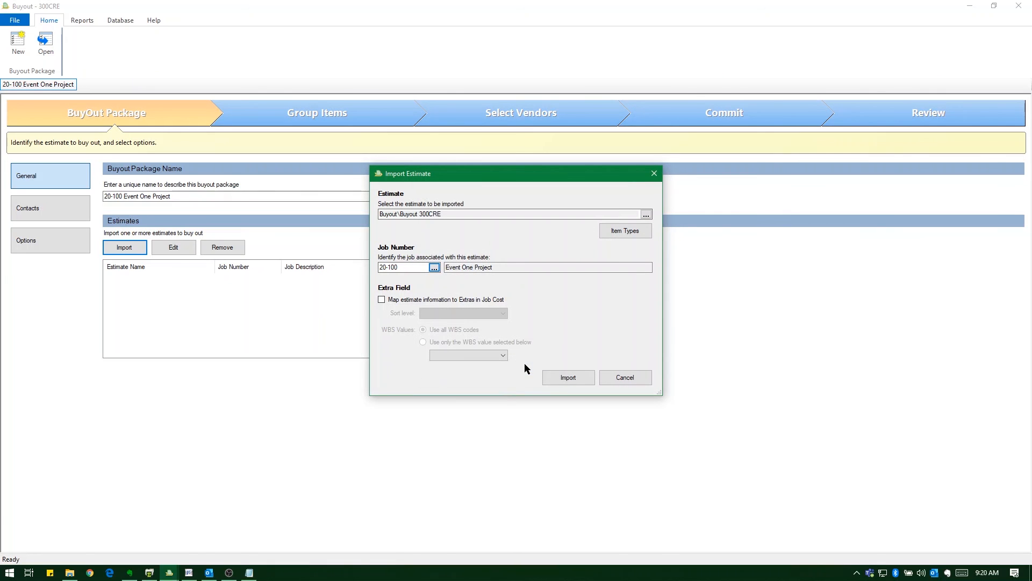
click(555, 374)
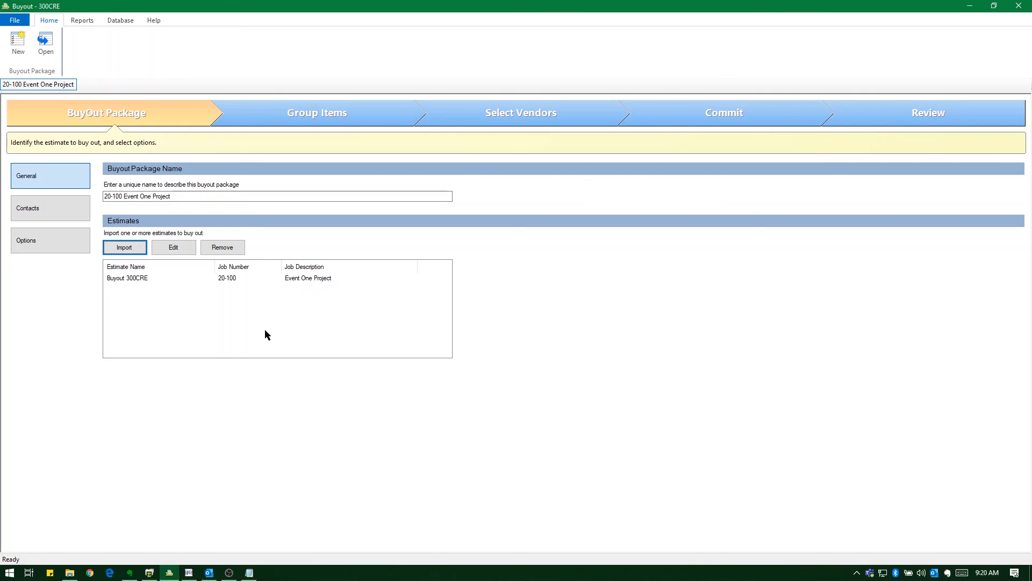
Step: View the job number assignment of the imported Buyout 300CRE estimate and leave it without saving
click(173, 247)
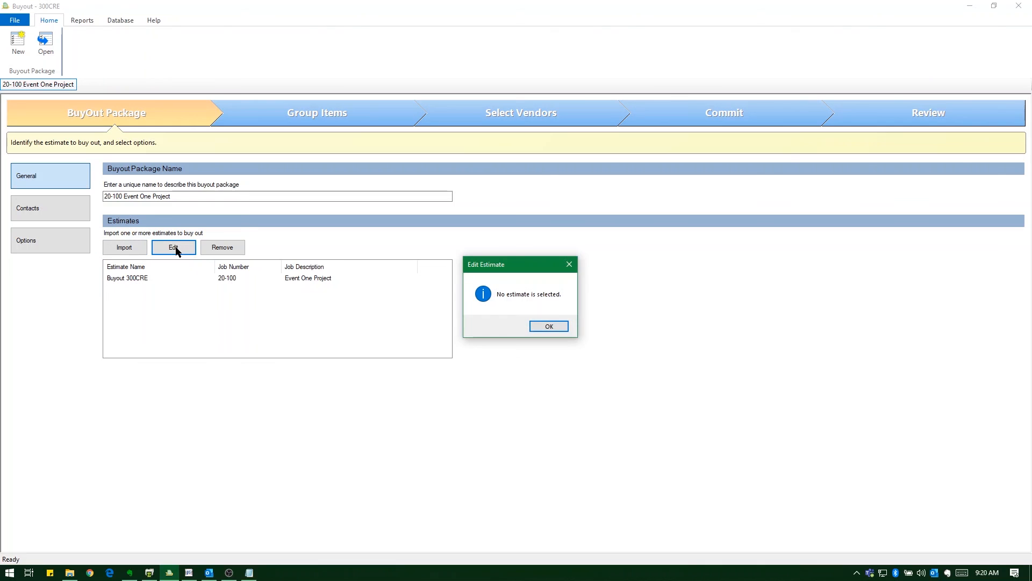
click(549, 327)
click(121, 280)
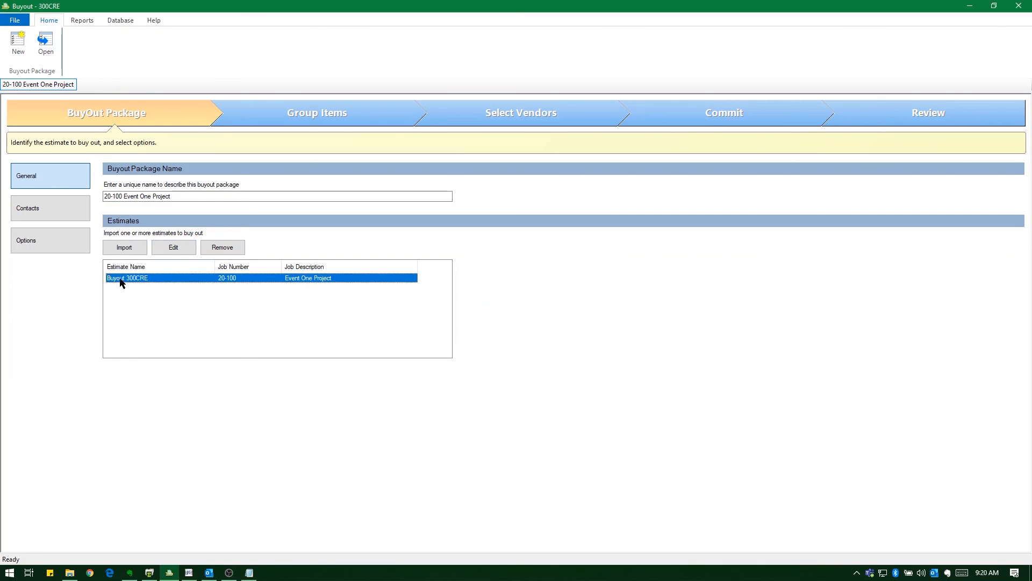
click(178, 246)
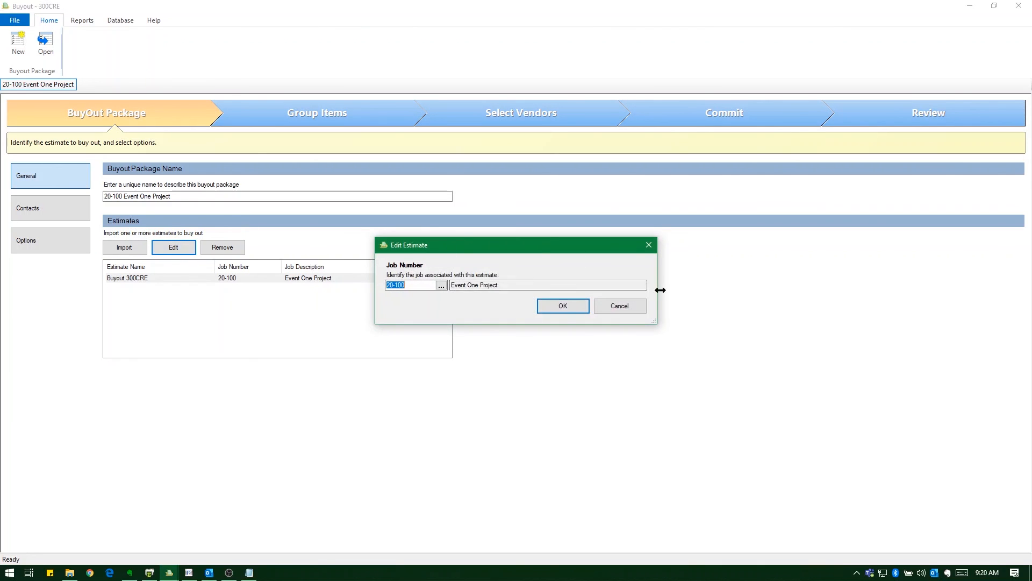
click(628, 309)
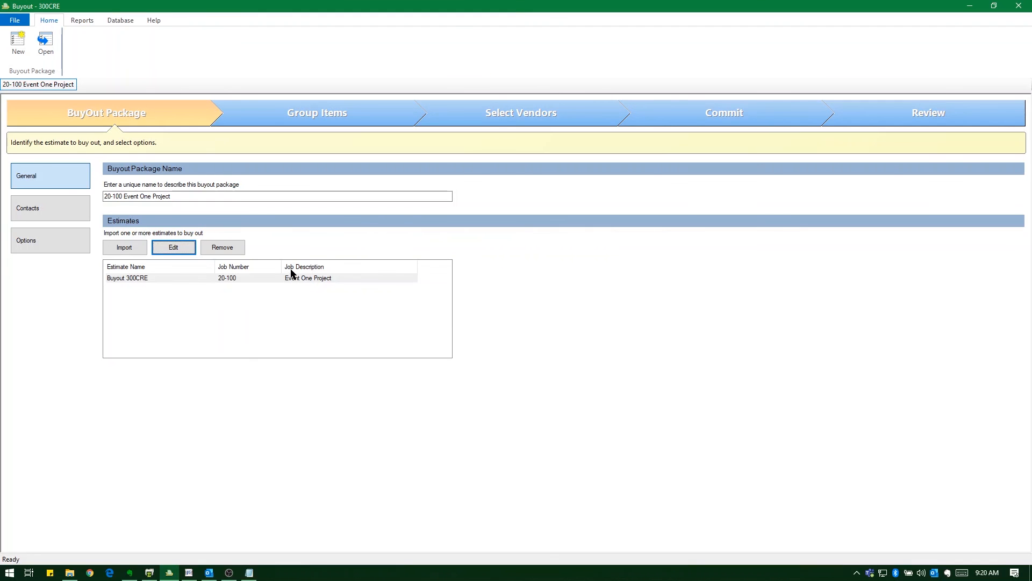
click(247, 298)
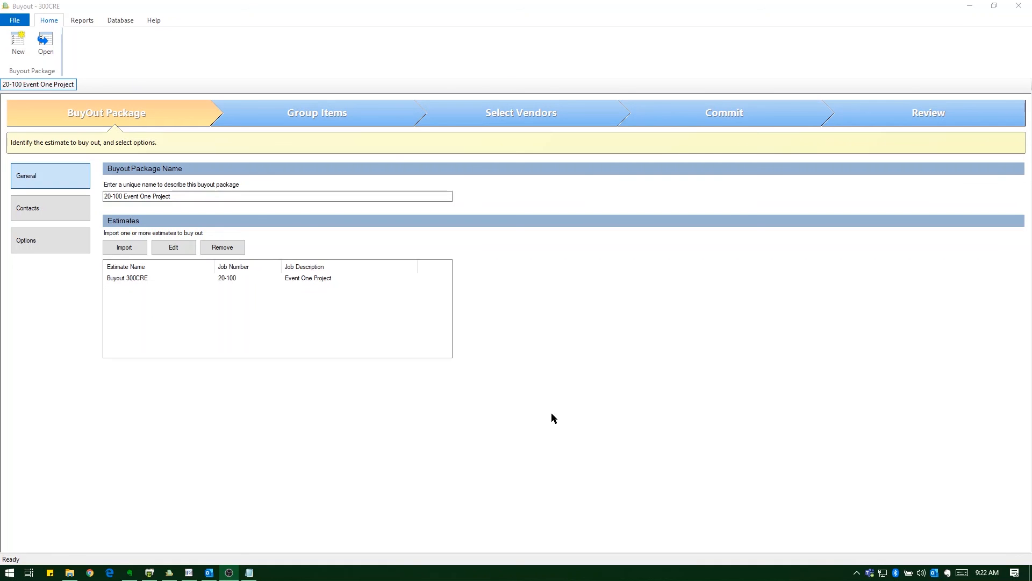
Step: Show the package items by Group Phase & Phase and examine the Concrete, Forms: Strip & Oil and Metals groups
click(309, 112)
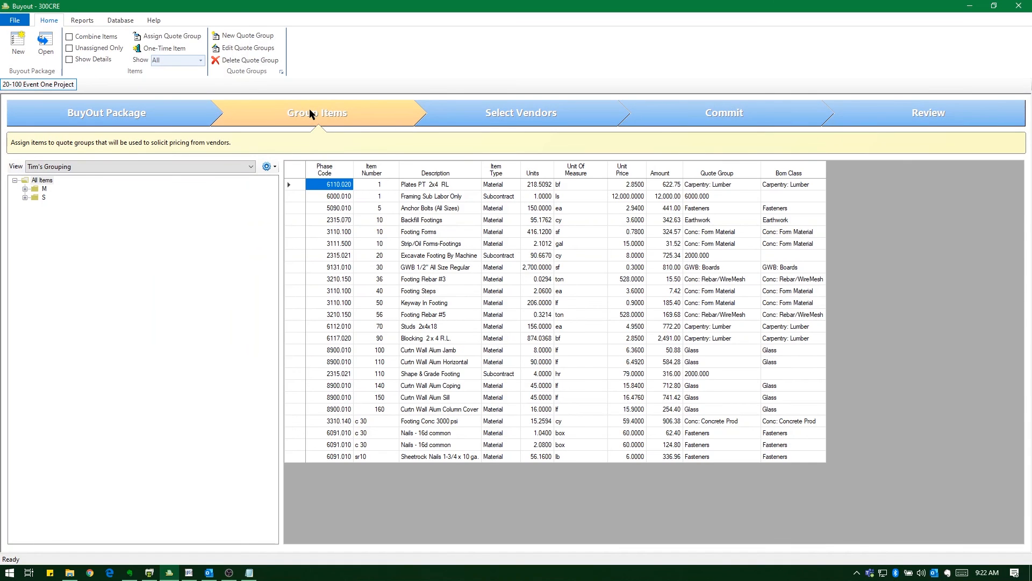
click(251, 167)
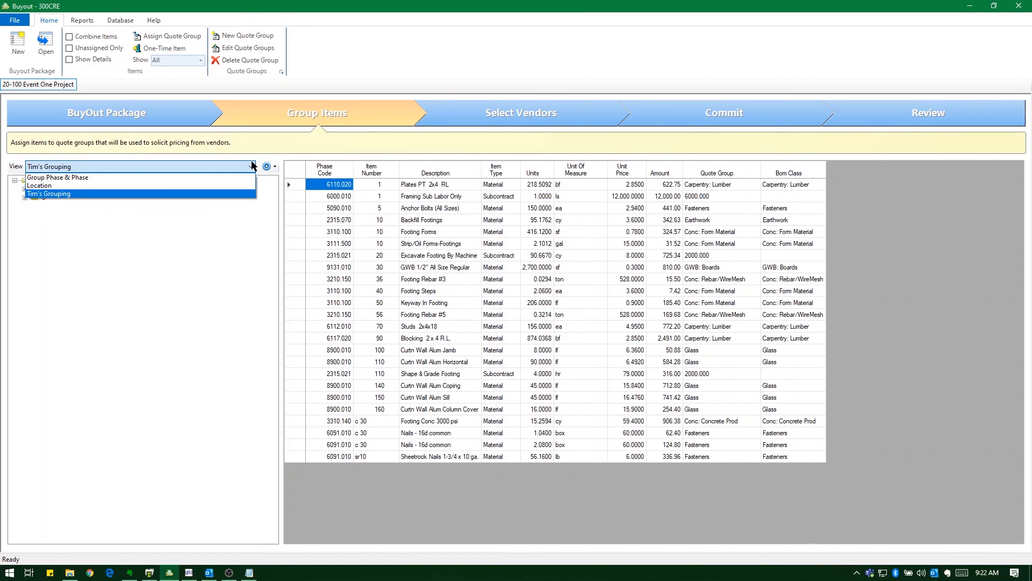
click(136, 177)
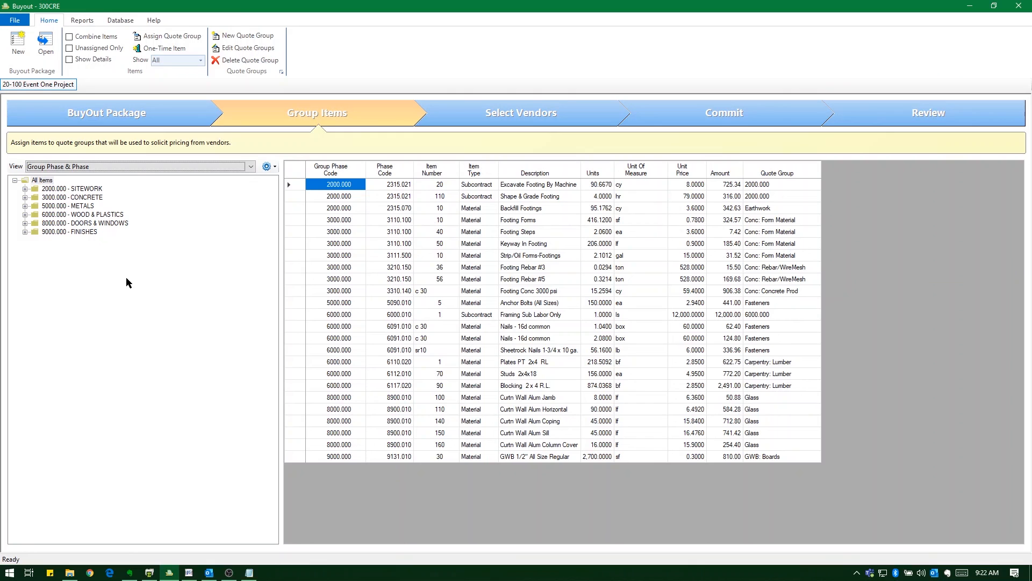
click(25, 197)
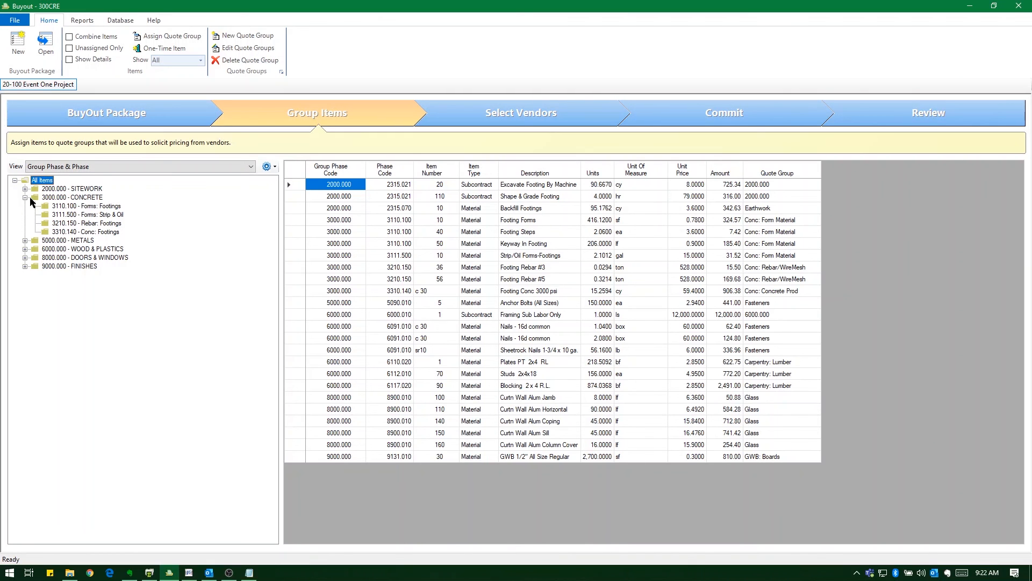
click(86, 197)
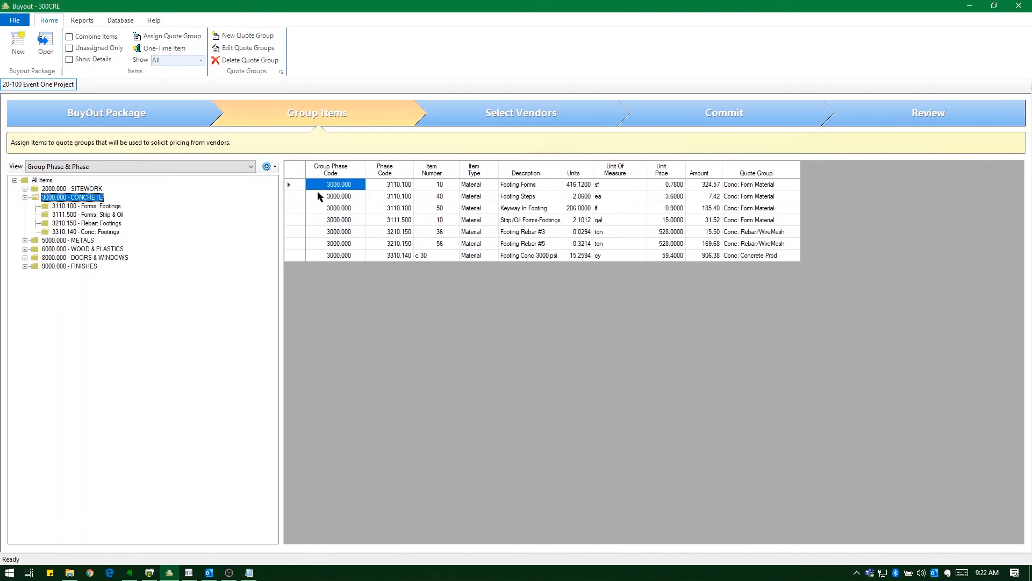
click(102, 217)
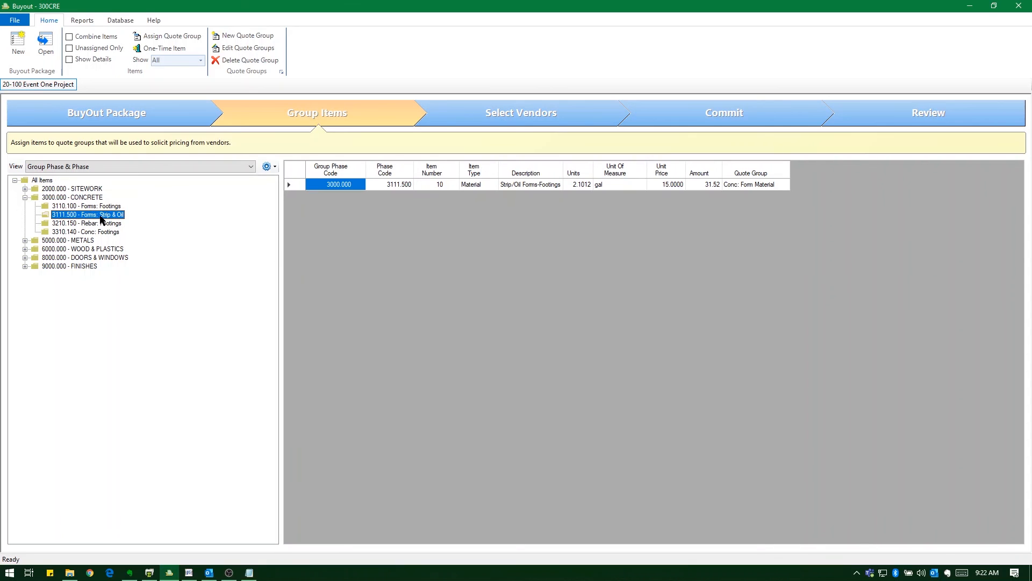
click(74, 242)
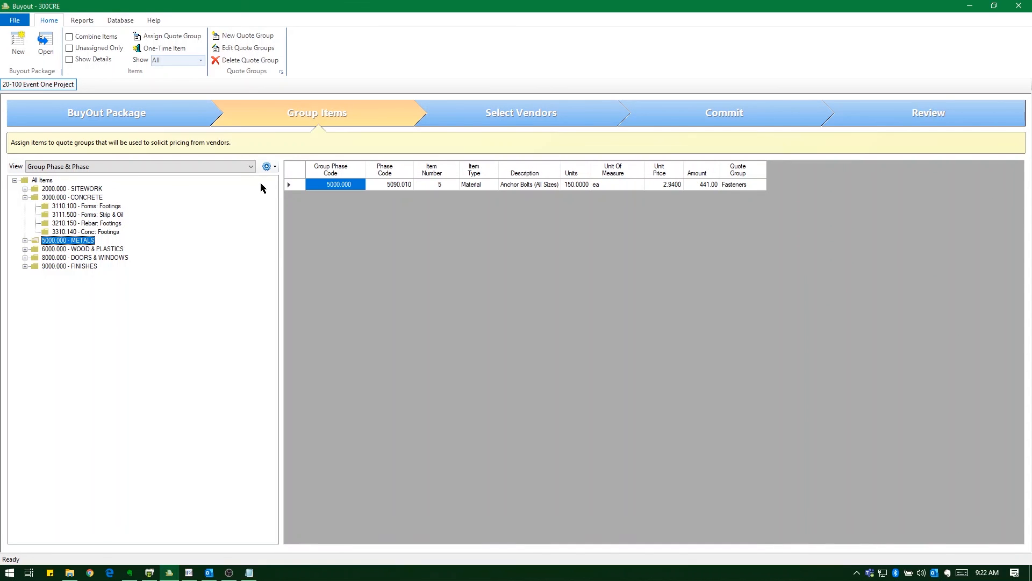
Step: Switch the item grouping to Location and examine the phases under Location 2
click(251, 166)
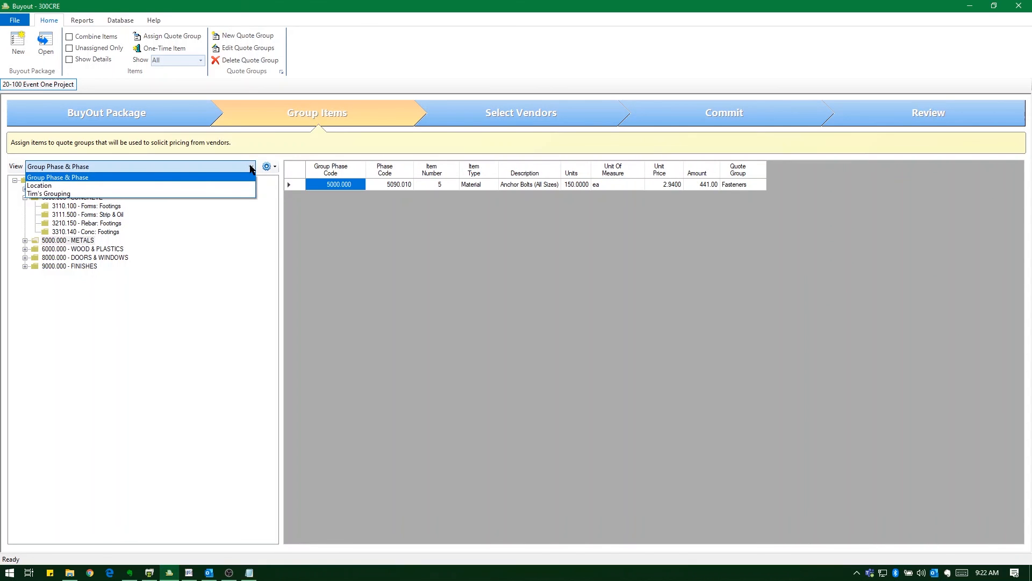
click(134, 185)
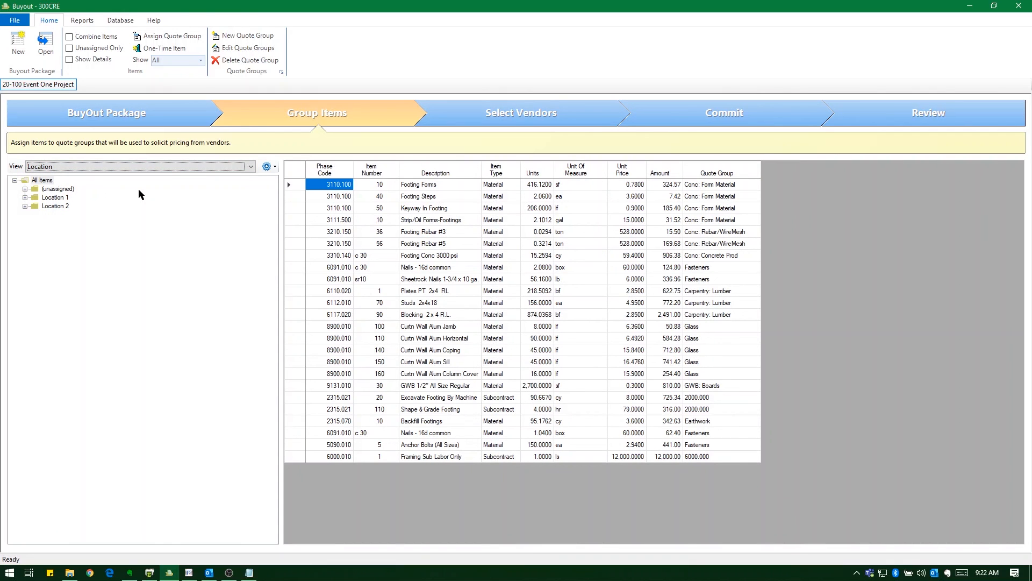
click(22, 197)
click(25, 206)
click(49, 207)
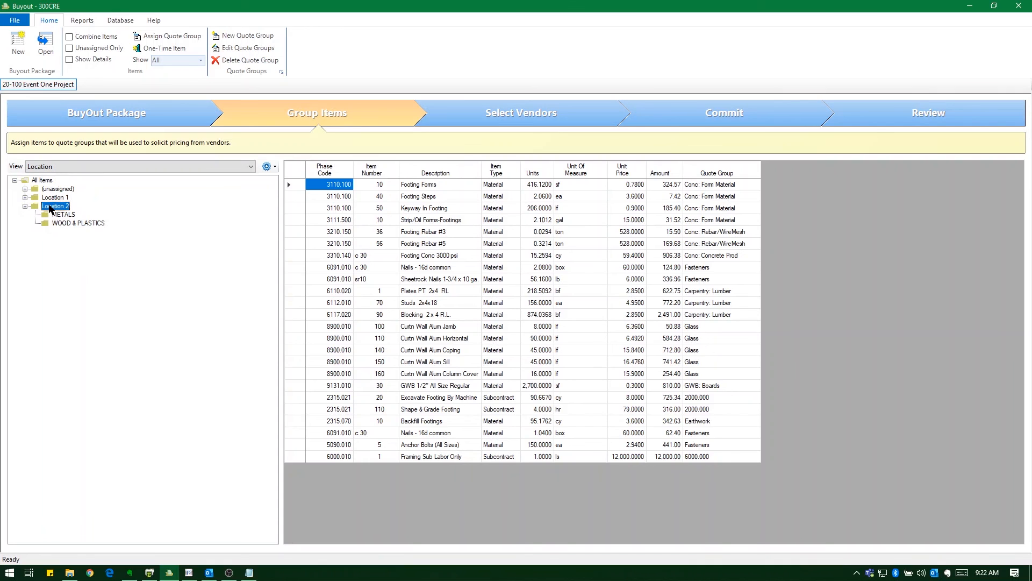
Step: Examine the items under Location 1 and (unassigned), sorting the unassigned items by Quote Group in descending order
click(54, 198)
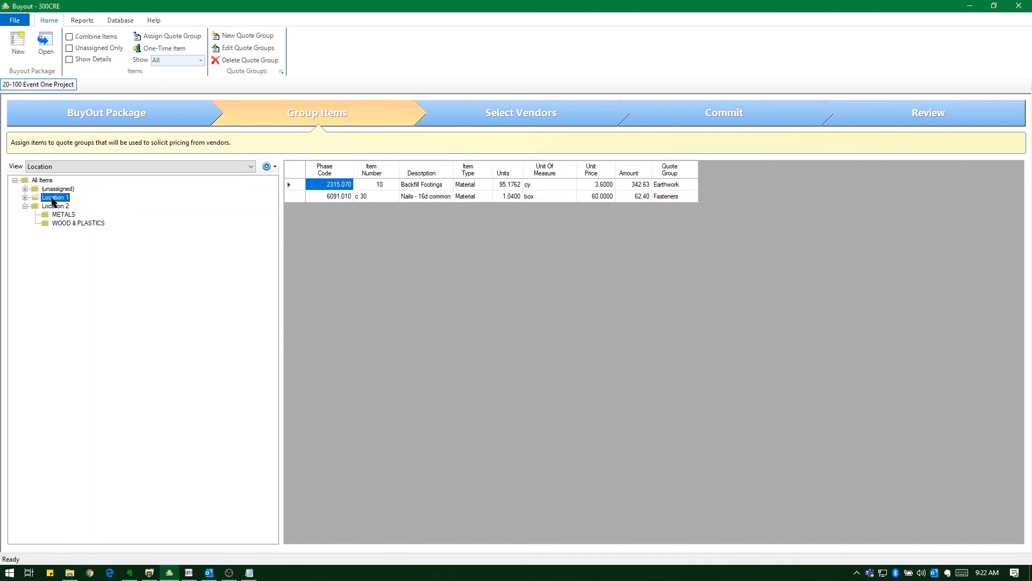
click(59, 190)
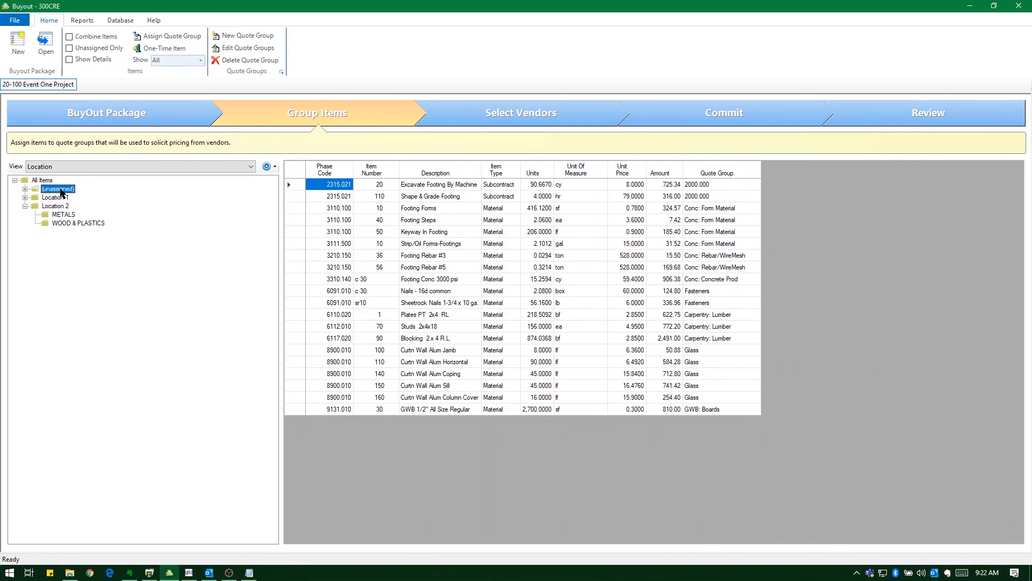
click(751, 176)
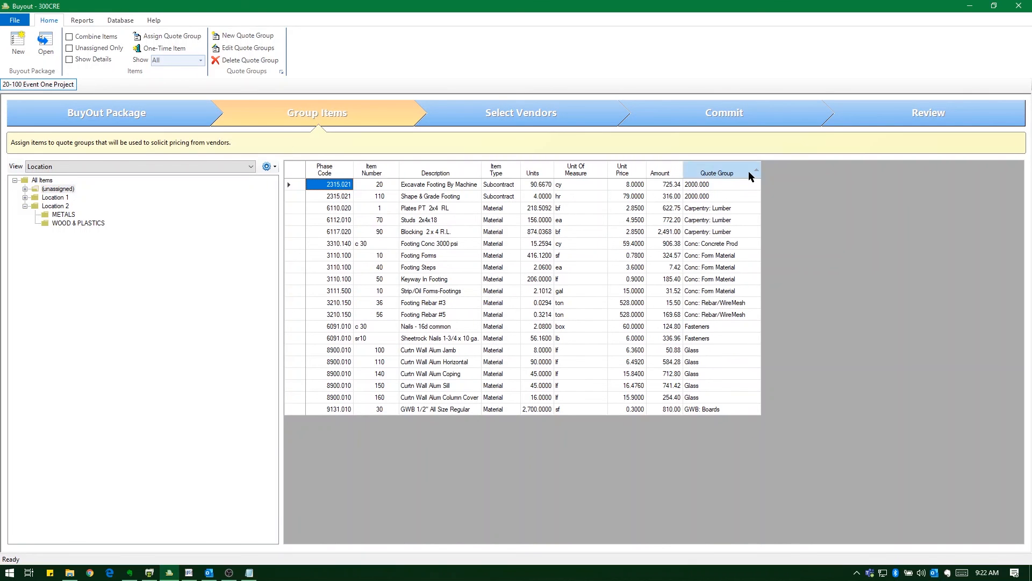
click(751, 176)
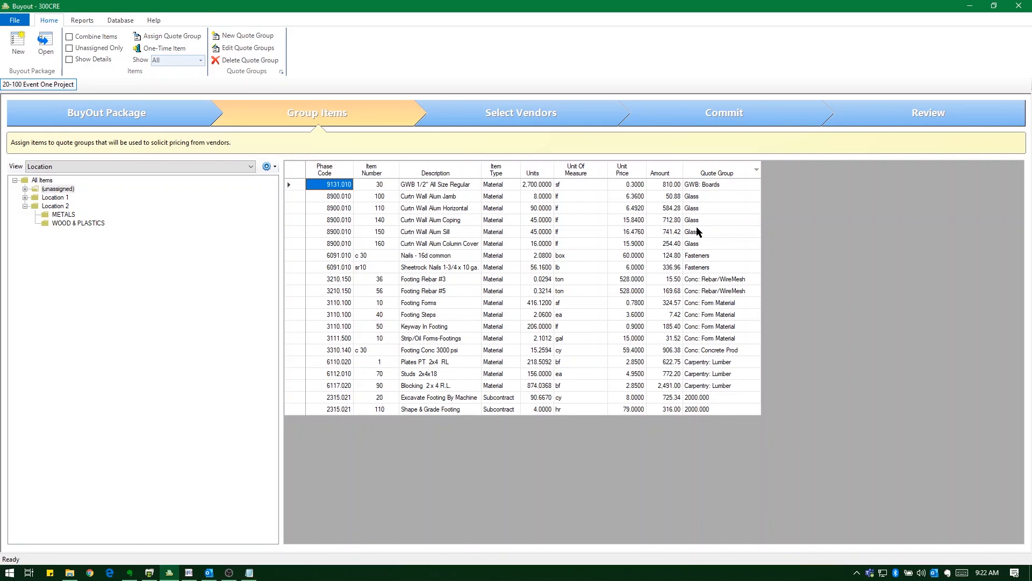
Step: Switch the item grouping to the saved personal grouping view and expand its M and S categories, showing the M items
click(84, 168)
click(67, 194)
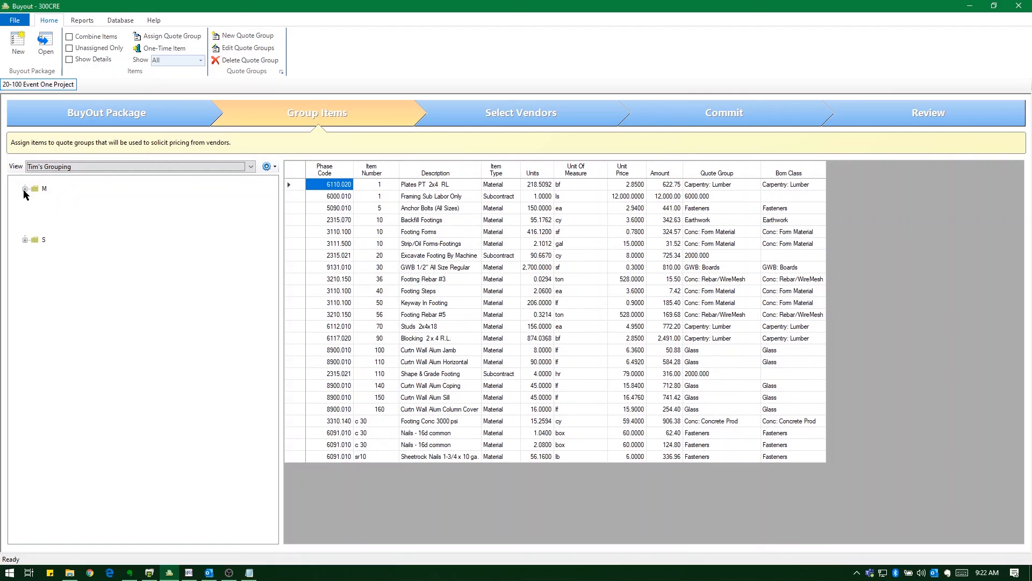
click(25, 188)
click(45, 190)
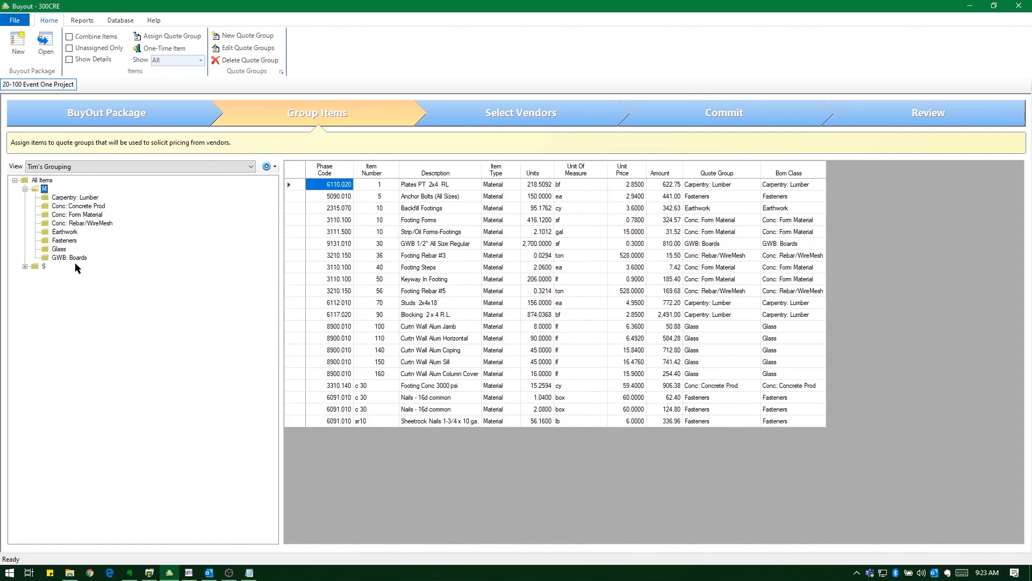
click(25, 266)
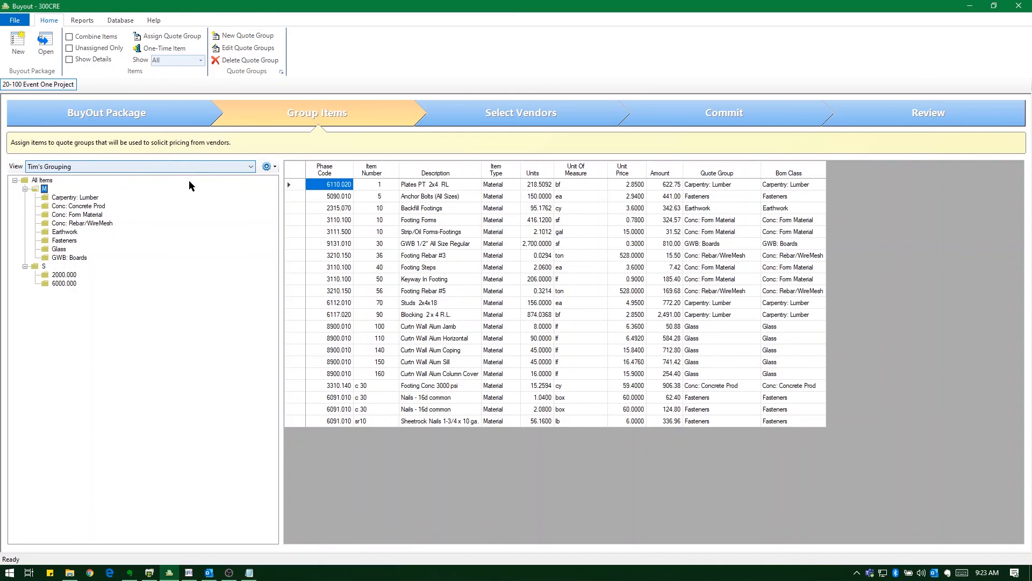
Step: Open the current grouping view for editing and examine its group-by columns, Job Cost Category and Quote Group Description
click(274, 167)
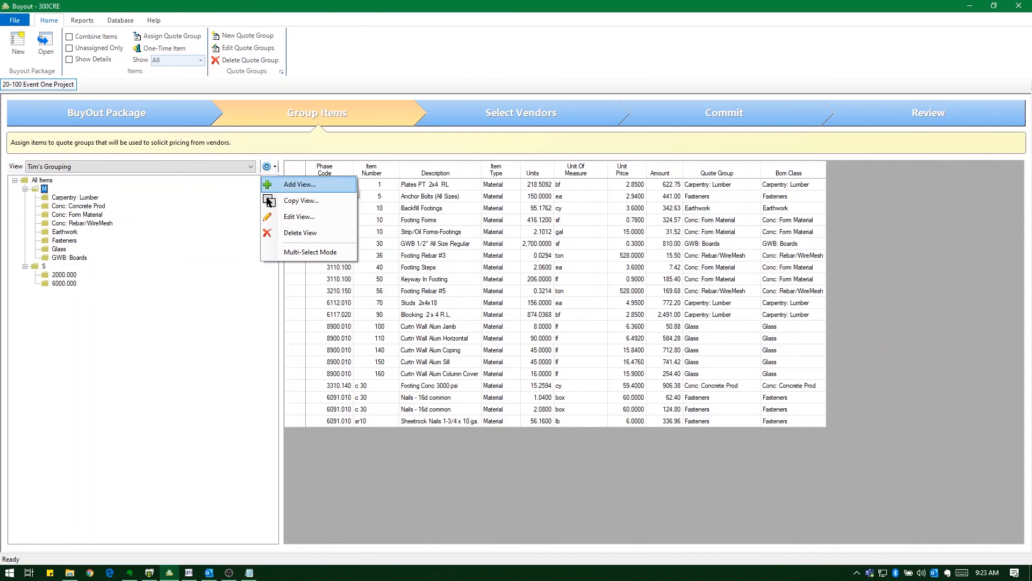
click(617, 414)
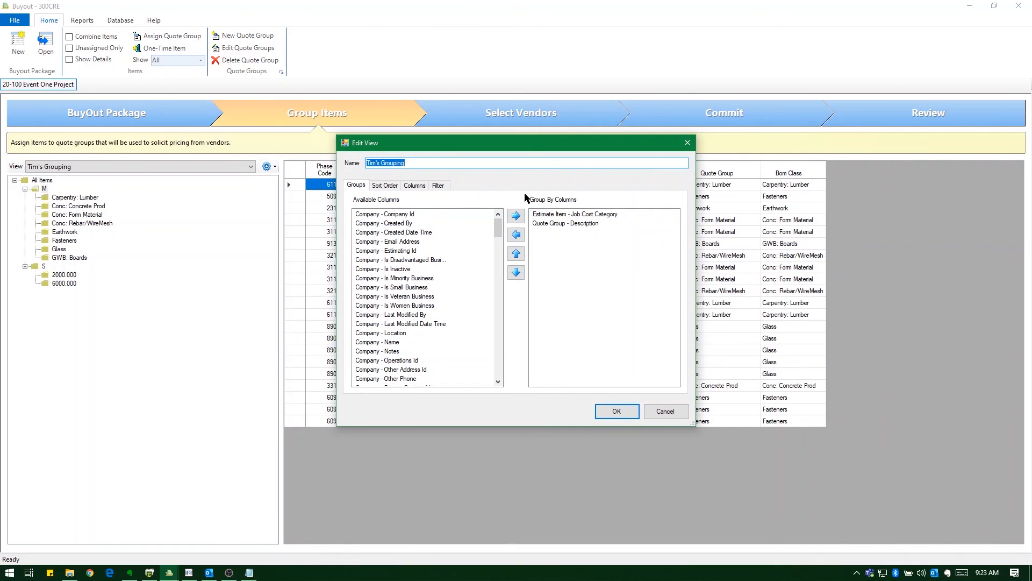
click(556, 215)
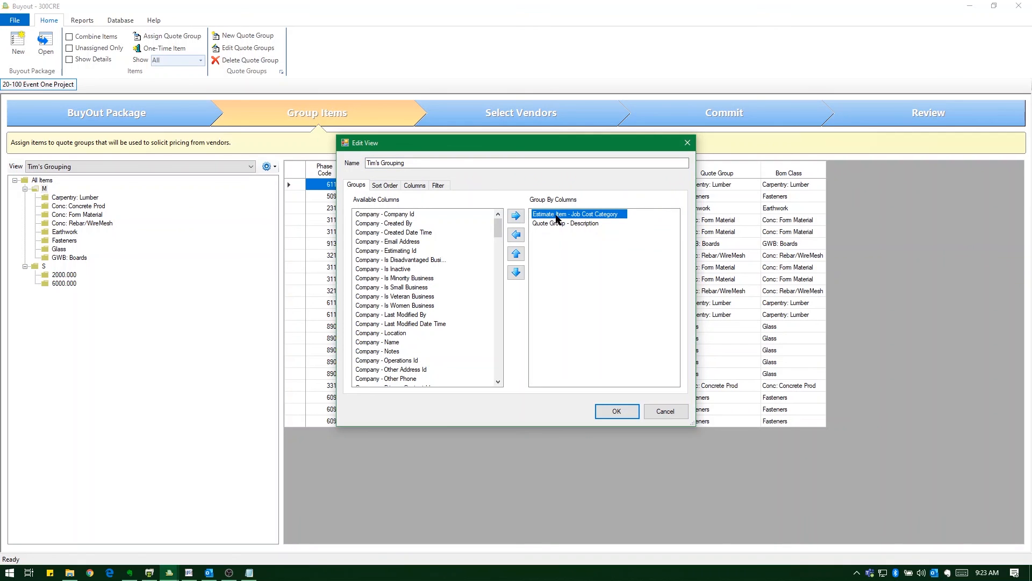
click(550, 224)
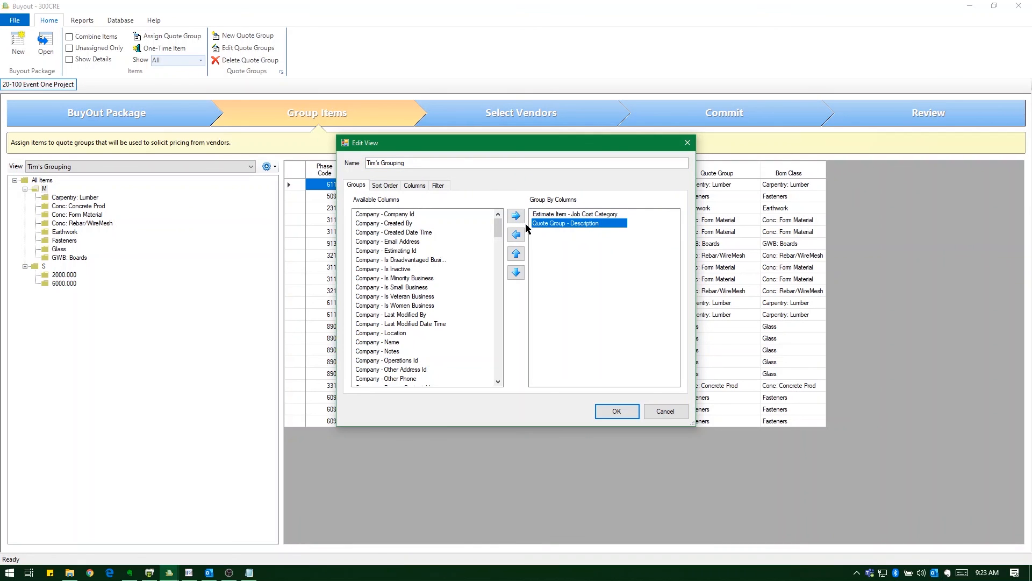
Step: Try replacing the view's sort column Estimate Item - Item Id with Estimate Item - Bom Class
click(387, 185)
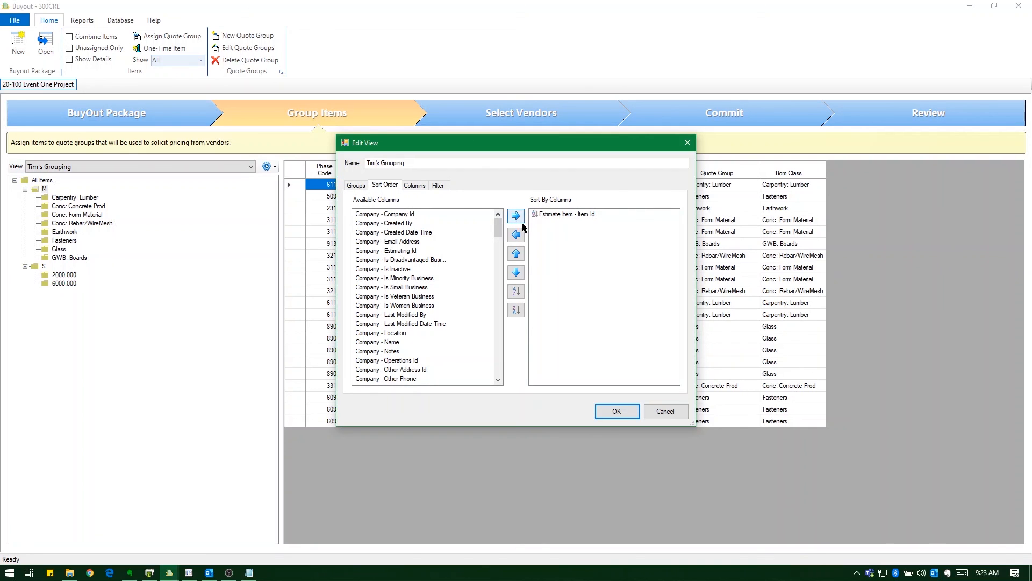
click(566, 217)
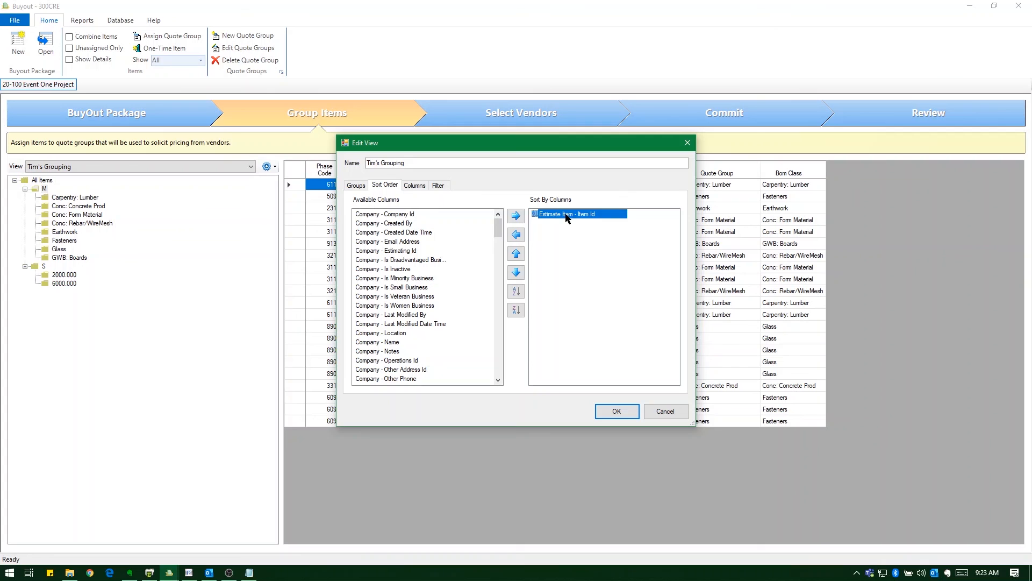
click(516, 235)
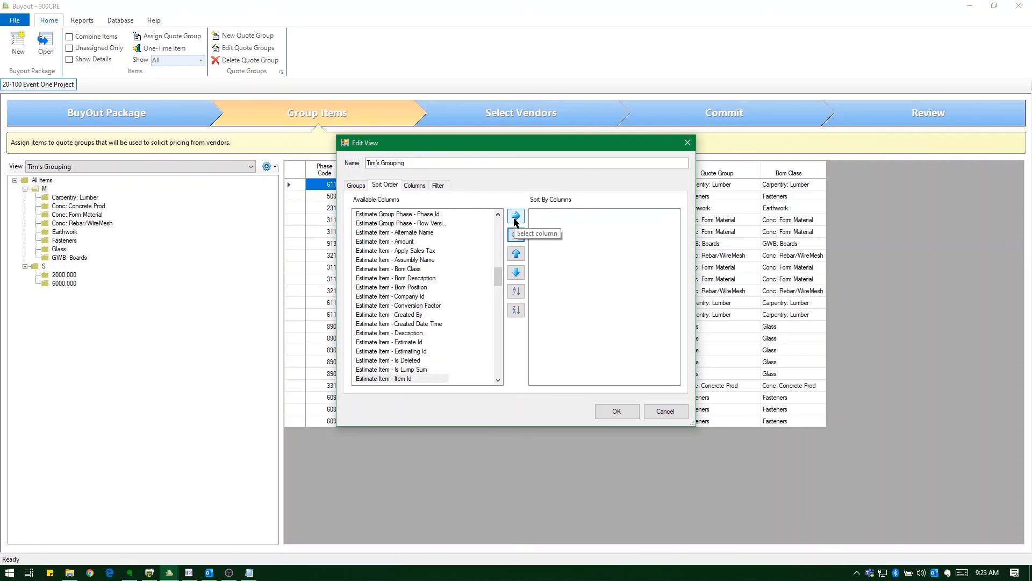
scroll(430, 308, down, 10)
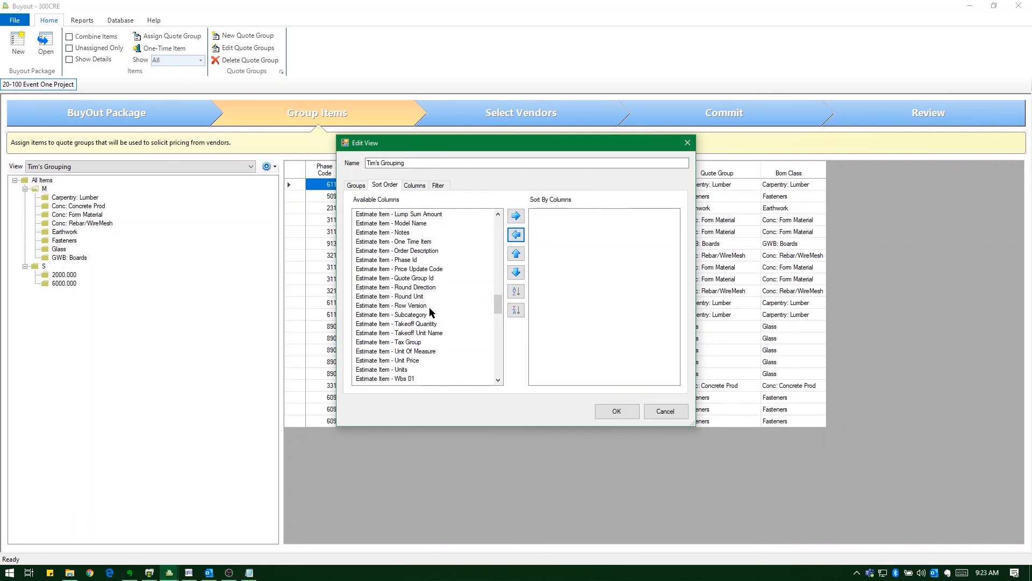
scroll(429, 308, up, 15)
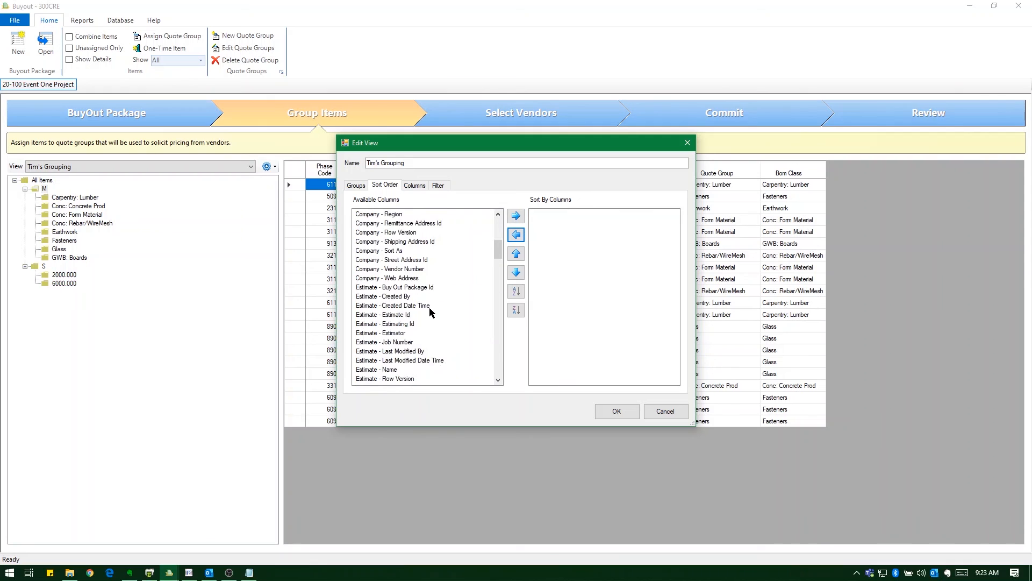
scroll(429, 311, down, 6)
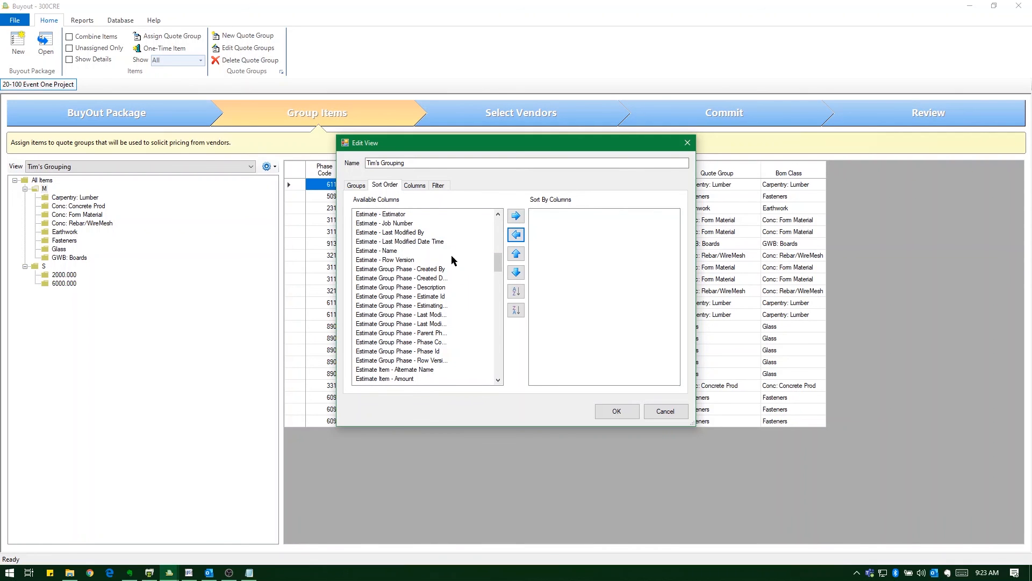
scroll(446, 269, down, 2)
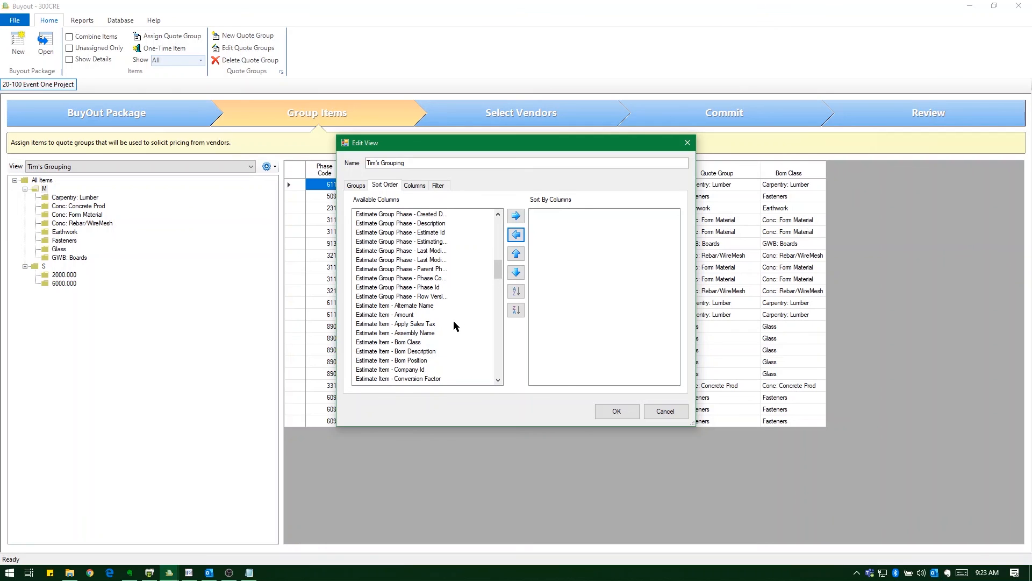
click(418, 342)
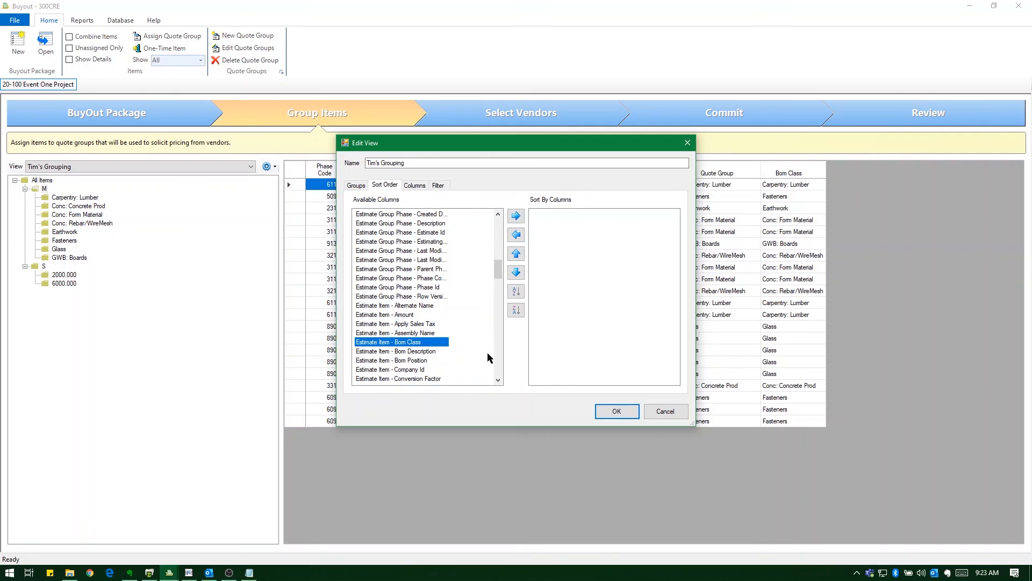
click(515, 216)
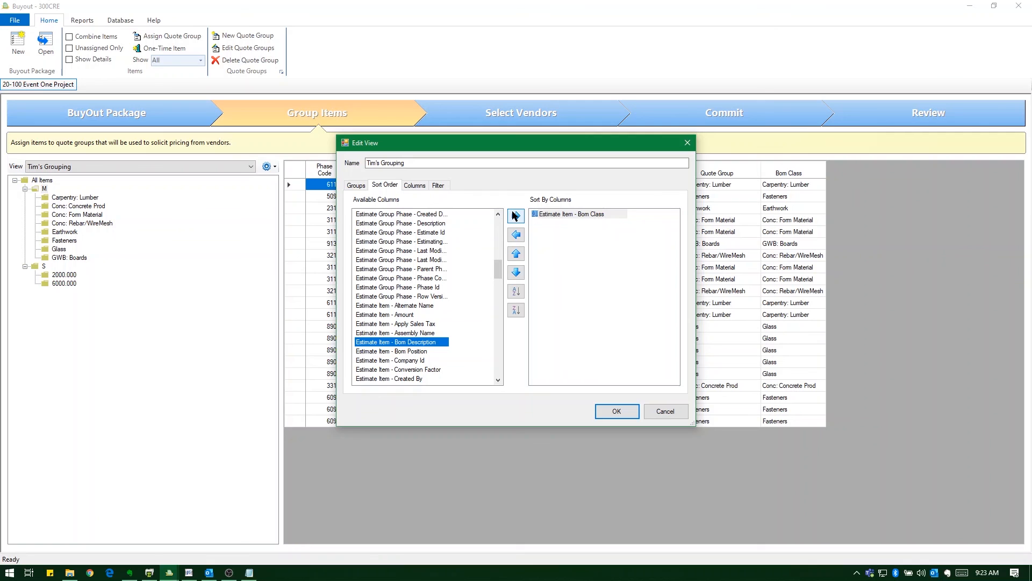
Step: Examine the view's display columns and filter settings, then leave the view editor without saving
click(419, 186)
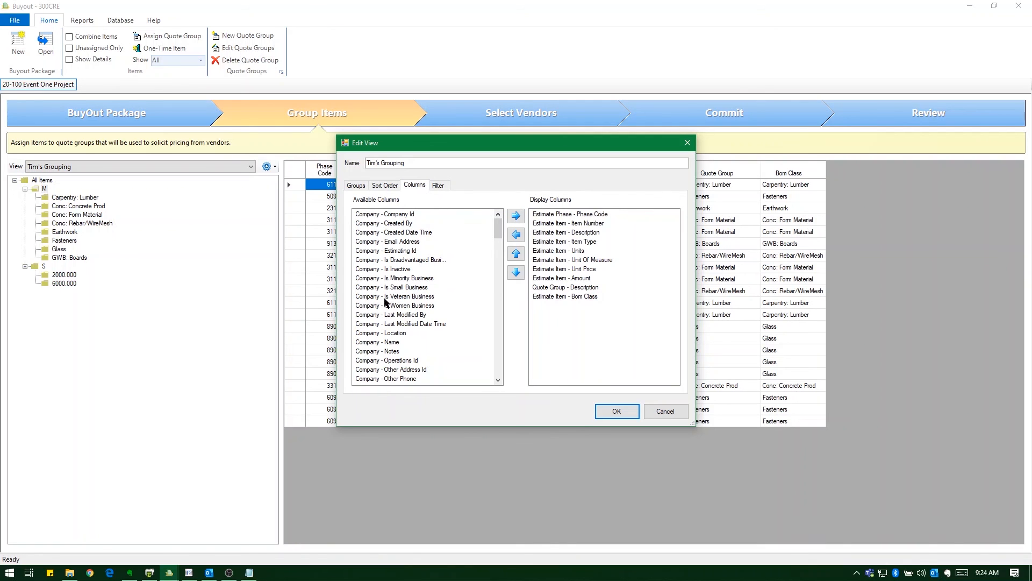
scroll(416, 290, down, 2)
scroll(421, 292, down, 3)
scroll(426, 260, up, 5)
click(439, 185)
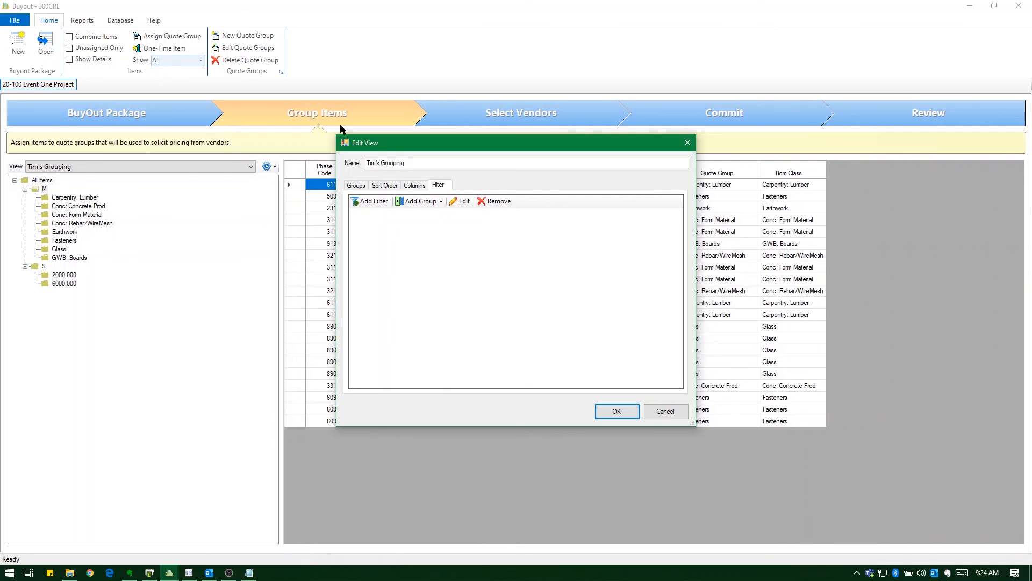
click(660, 412)
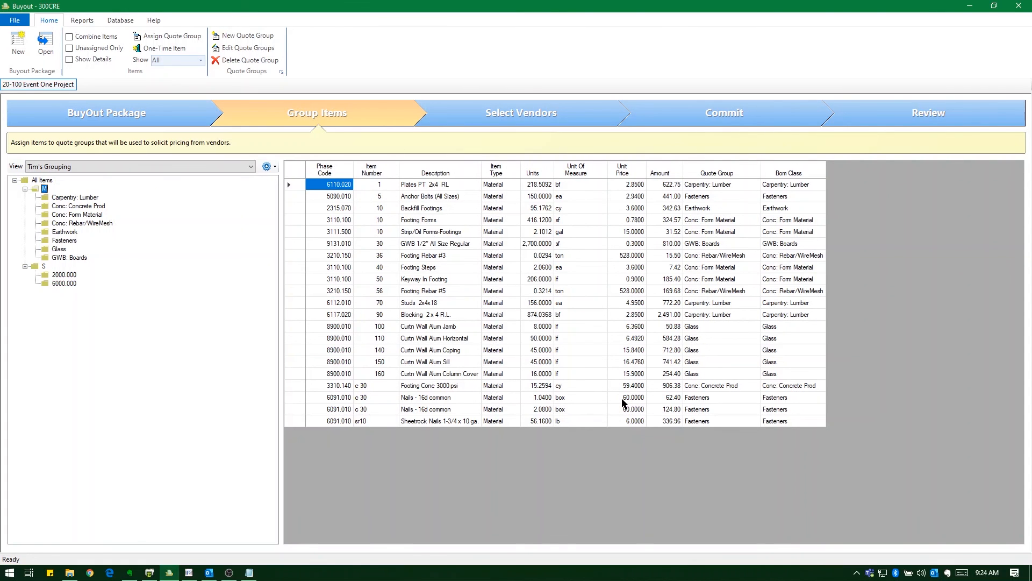
Step: Examine the items in the Carpentry: Lumber, Conc: Concrete Prod, Conc: Form Material and Conc: Rebar/WireMesh groups
click(88, 199)
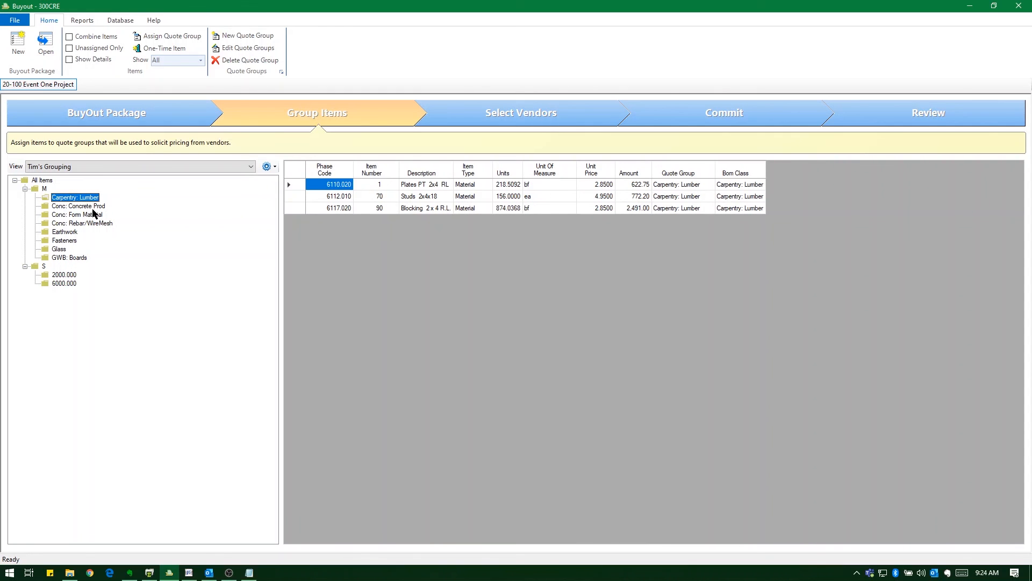
click(93, 208)
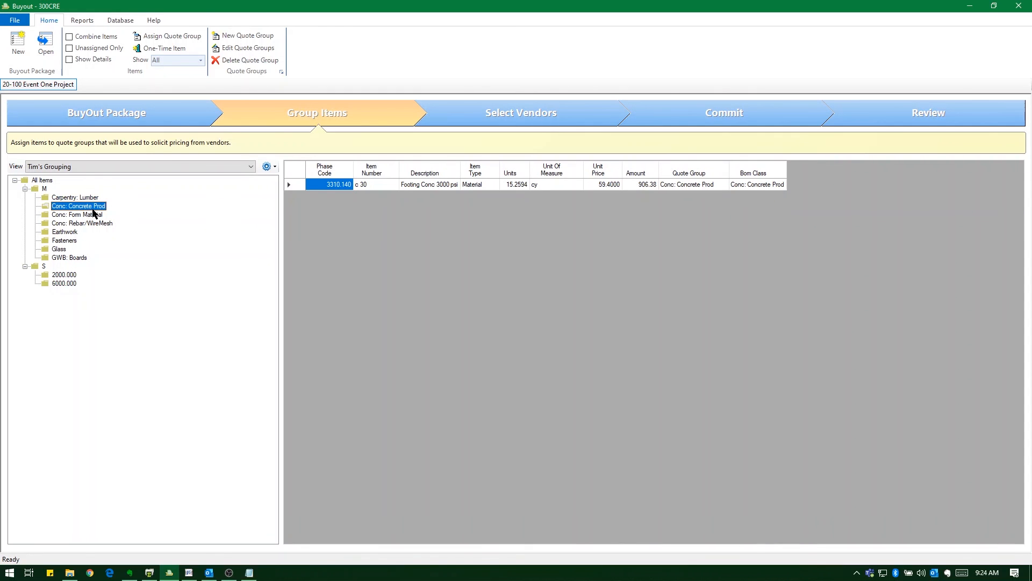
click(93, 214)
click(85, 223)
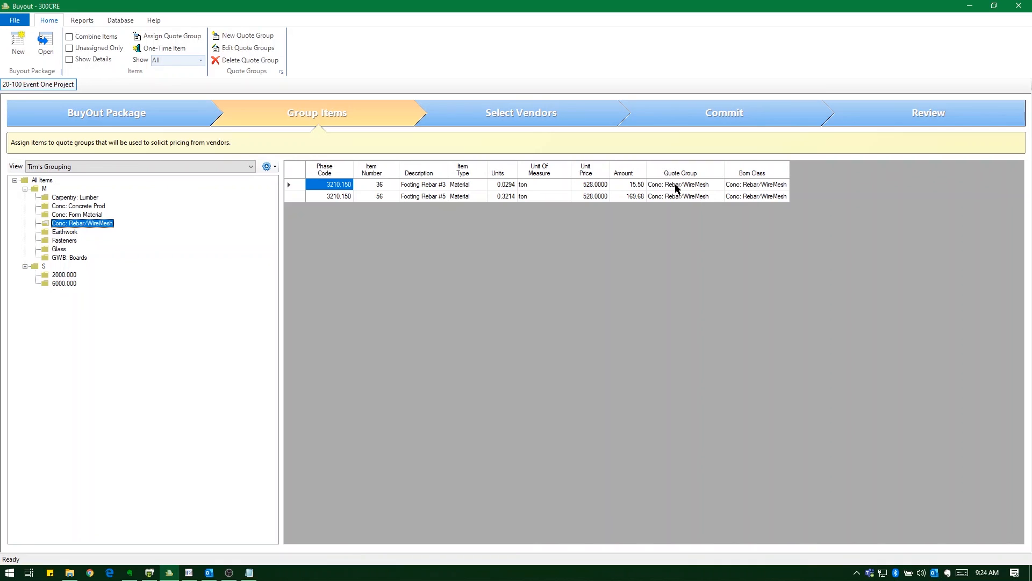
Step: Show the Fasteners group and look through the quote groups available for Anchor Bolts without changing its assignment
click(64, 241)
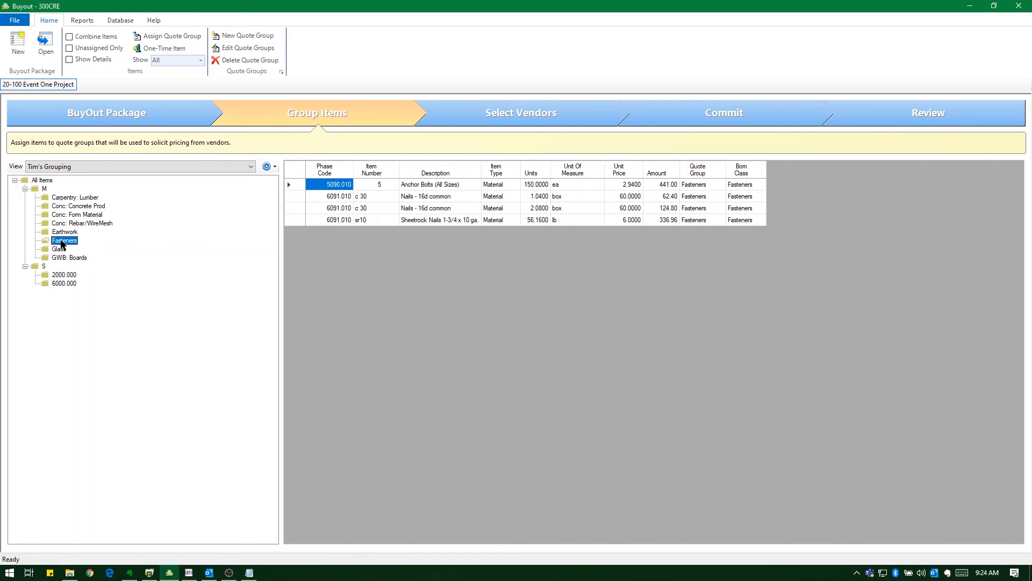
click(708, 186)
click(721, 184)
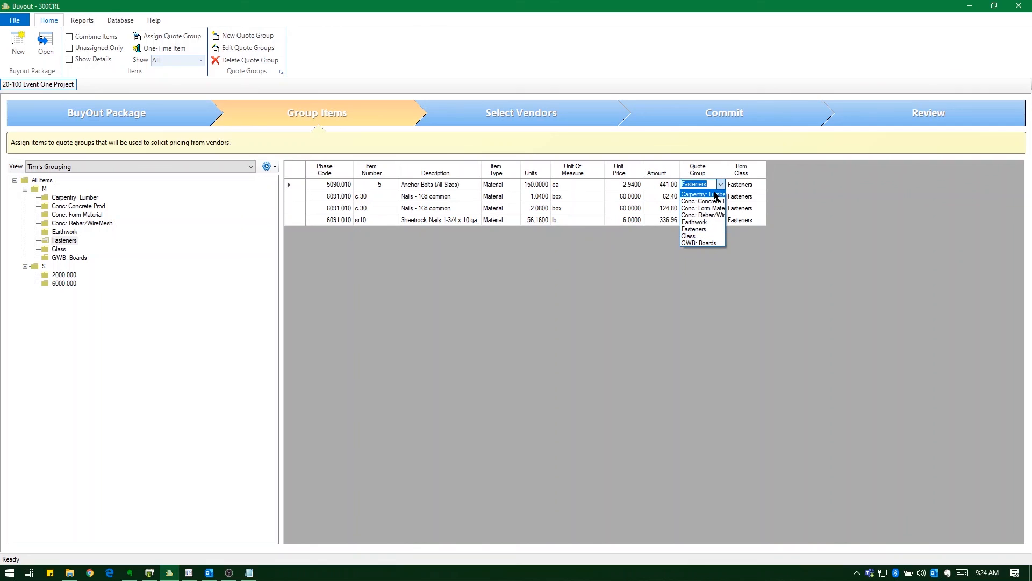
click(830, 186)
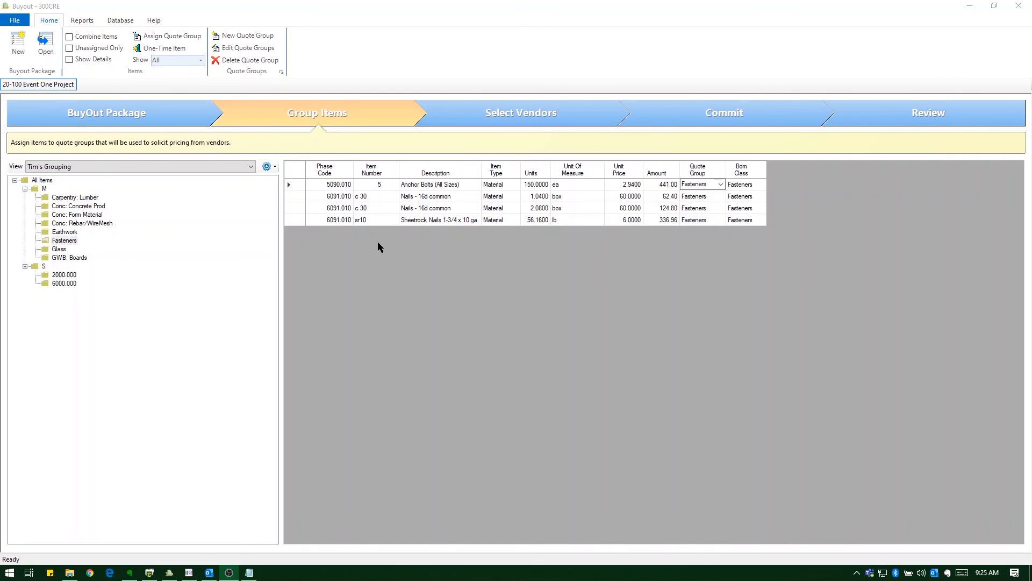
Step: Try combining the like items in the Fasteners group, such as Nails - 16d common, and turn item combining back off
click(430, 213)
click(439, 198)
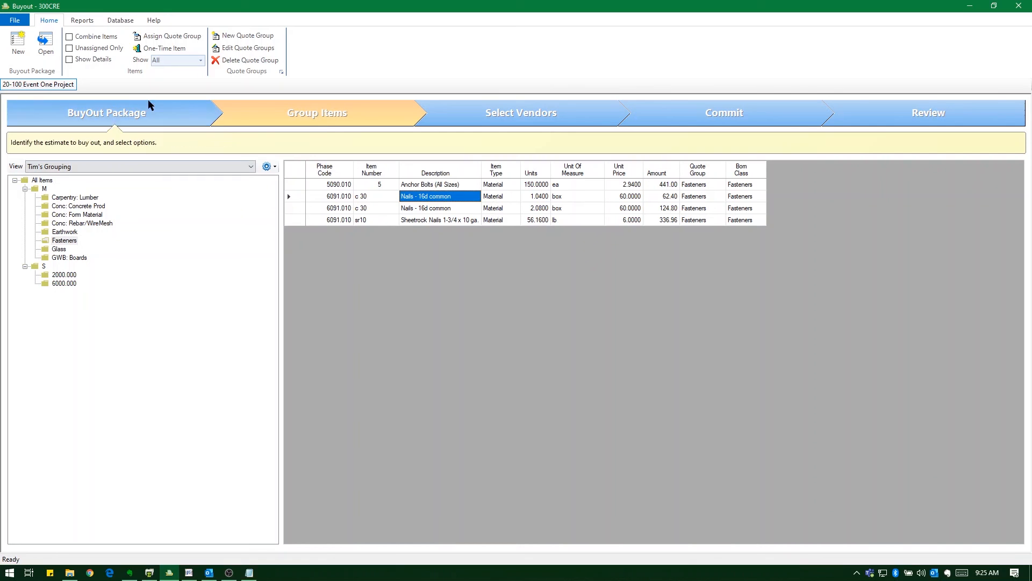
click(69, 37)
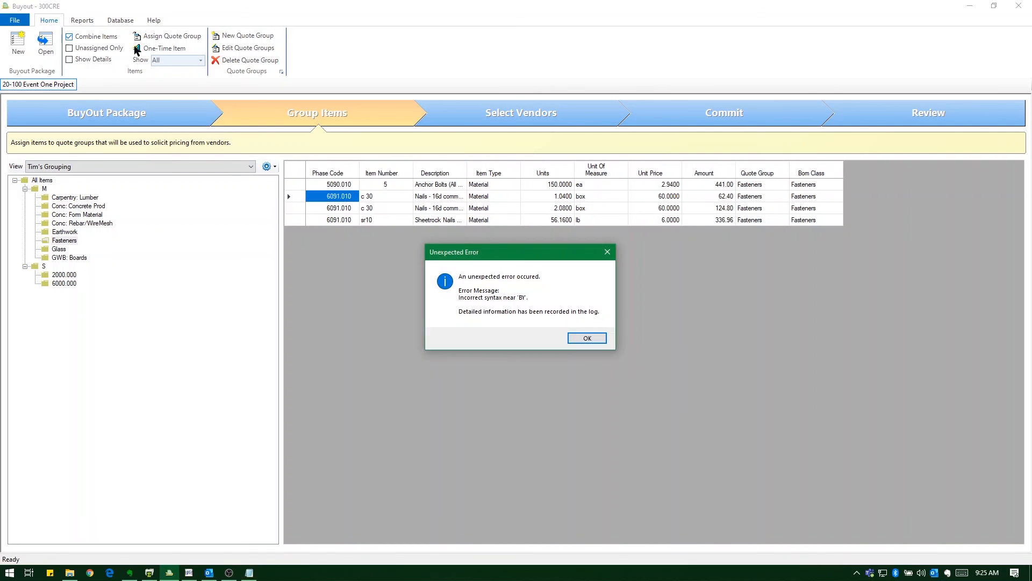
click(591, 337)
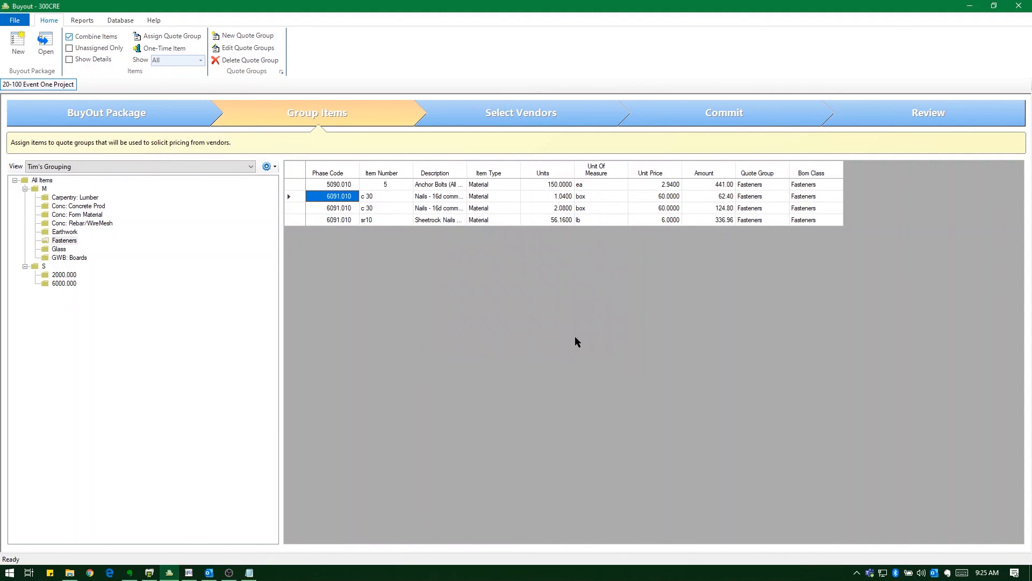
click(69, 37)
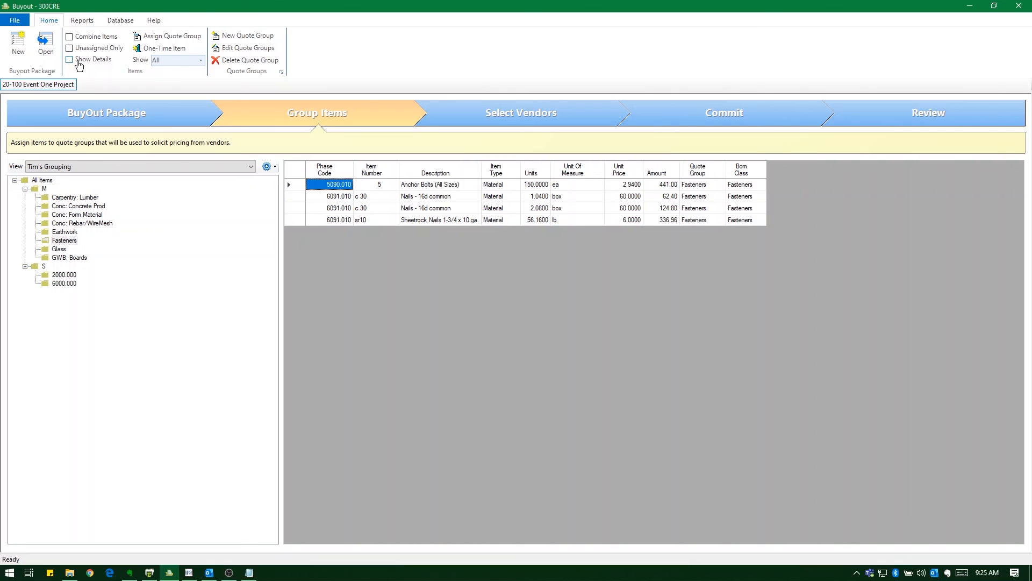
Step: Show the item details for Anchor Bolts (All Sizes) and examine its properties from Bill of Materials through WBS Codes
click(77, 61)
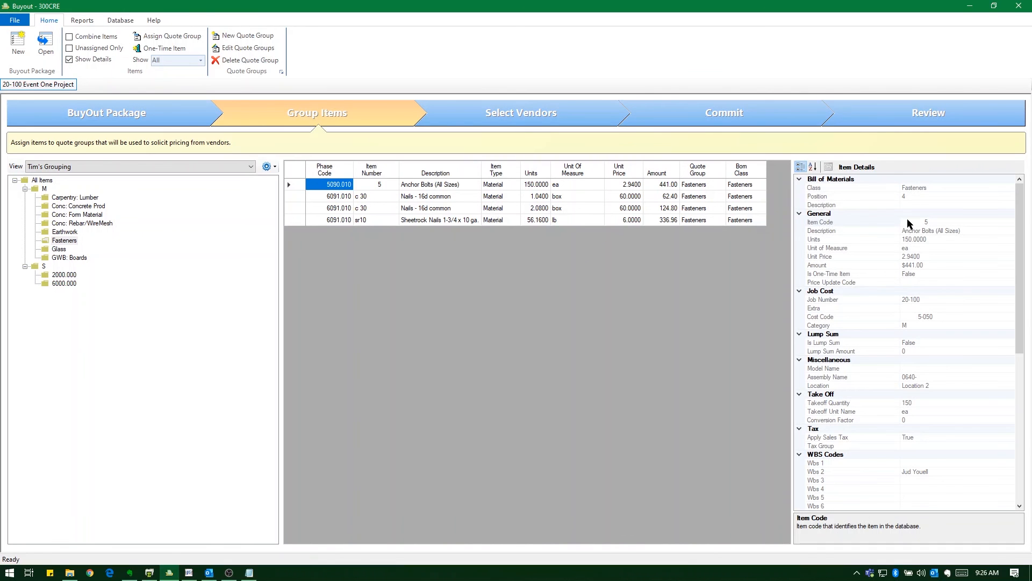
scroll(953, 297, down, 7)
scroll(952, 301, up, 7)
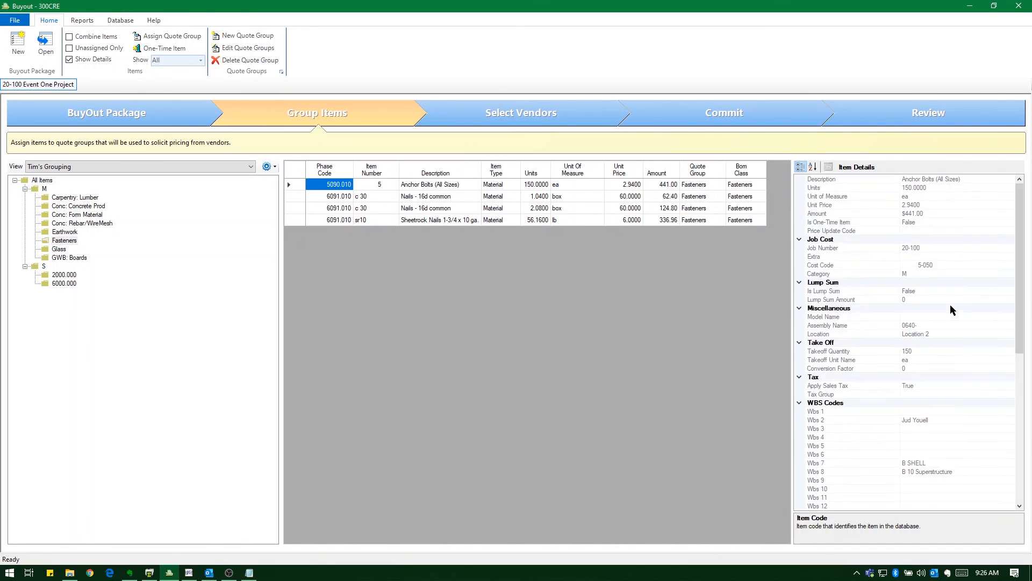
Step: Examine the item details of the first Nails - 16d common item and hide the details
click(386, 197)
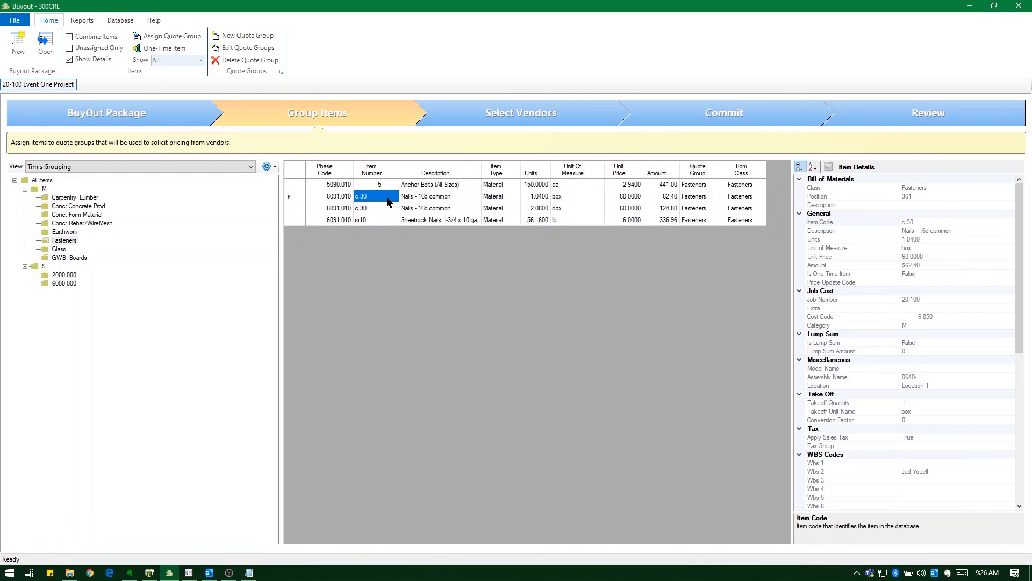
scroll(1004, 284, down, 3)
scroll(985, 295, up, 3)
click(84, 62)
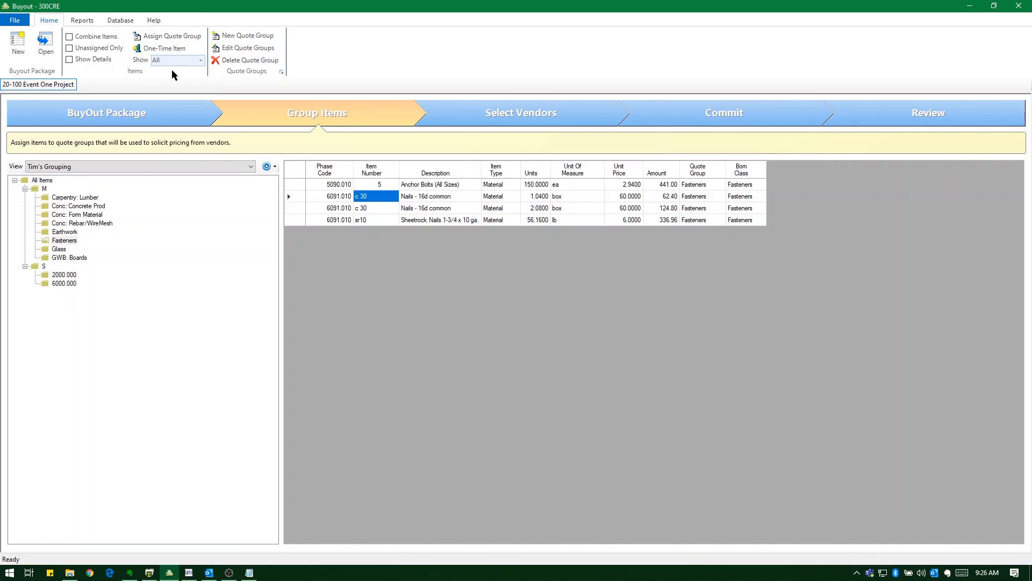
Step: Go to the Select Vendors stage and view the vendors under Fasteners and 2000.000, including the Georges Excavation quote detail
click(524, 114)
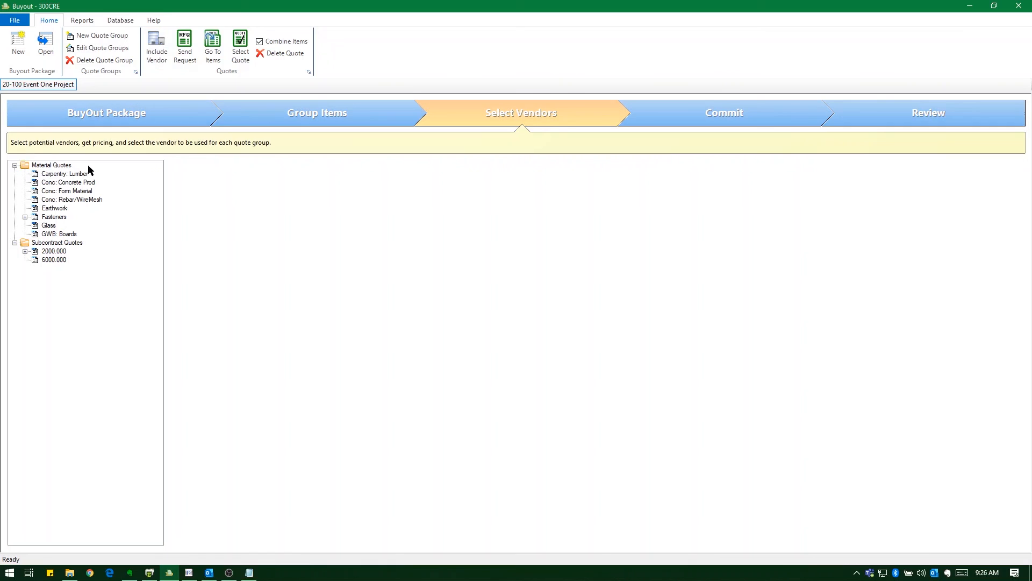
click(25, 217)
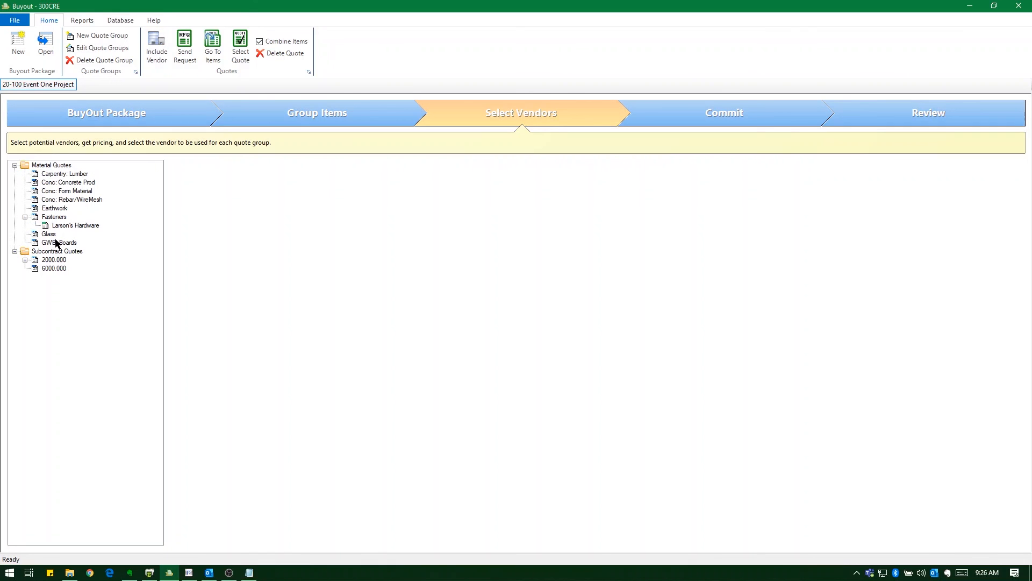
click(24, 259)
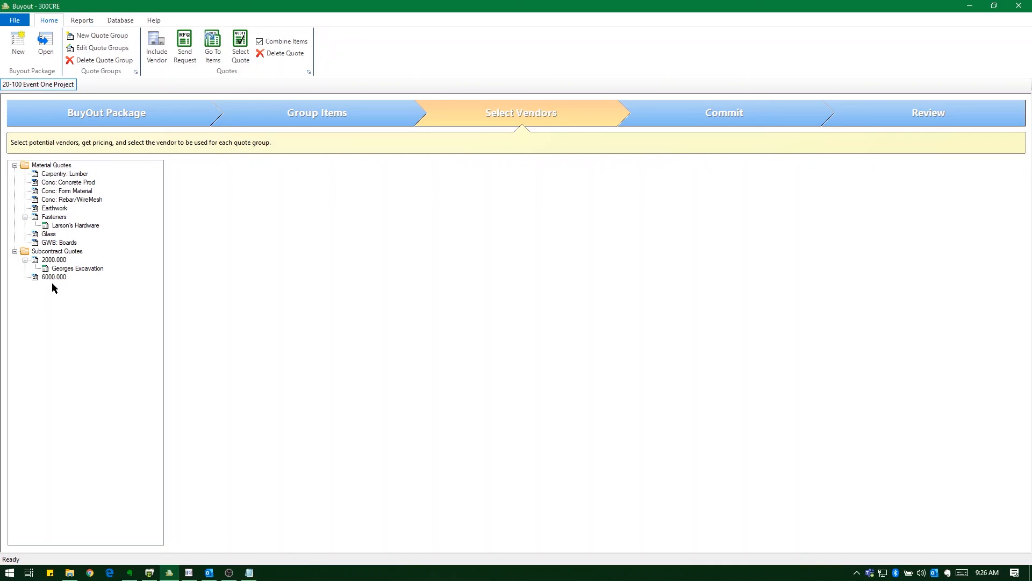
click(82, 270)
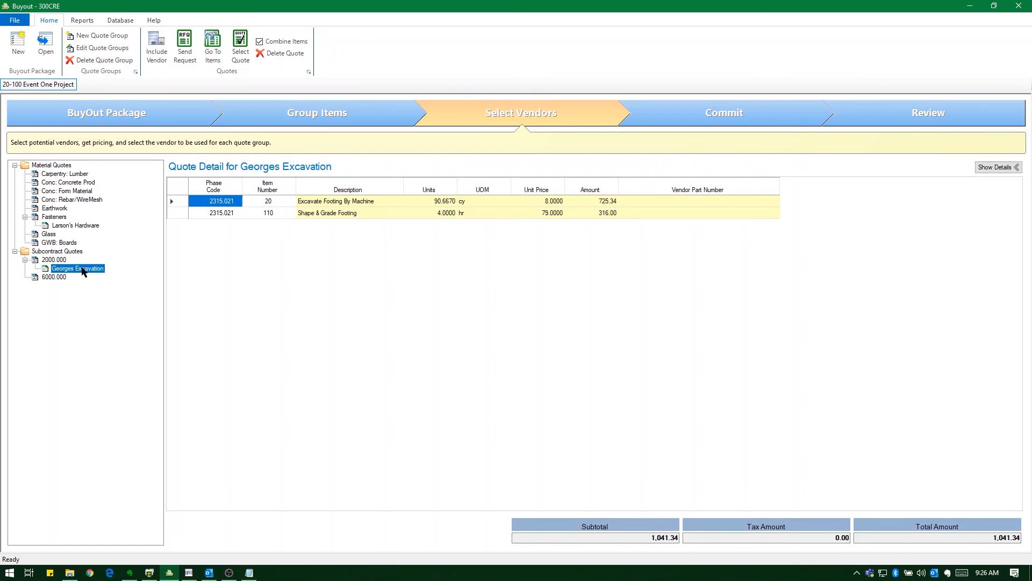
Step: Review the import settings for vendor selection and stored pricing in Buyout Options without changing them
click(15, 20)
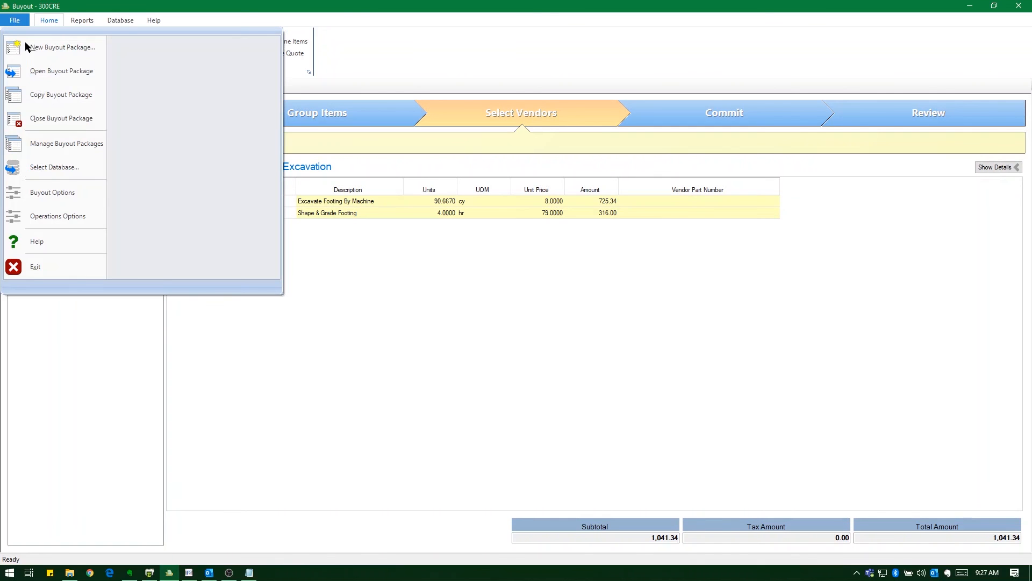
click(48, 194)
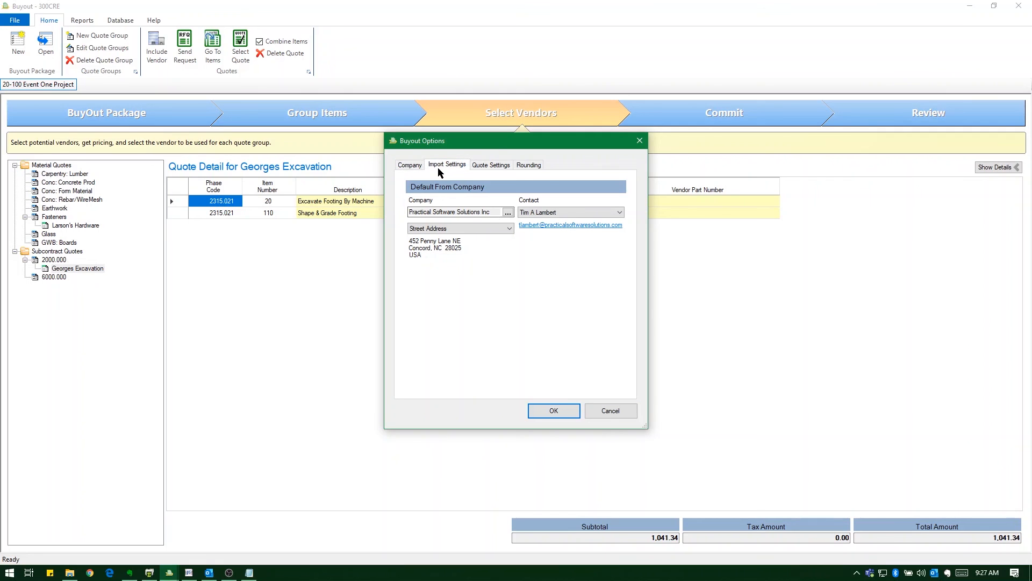
click(440, 171)
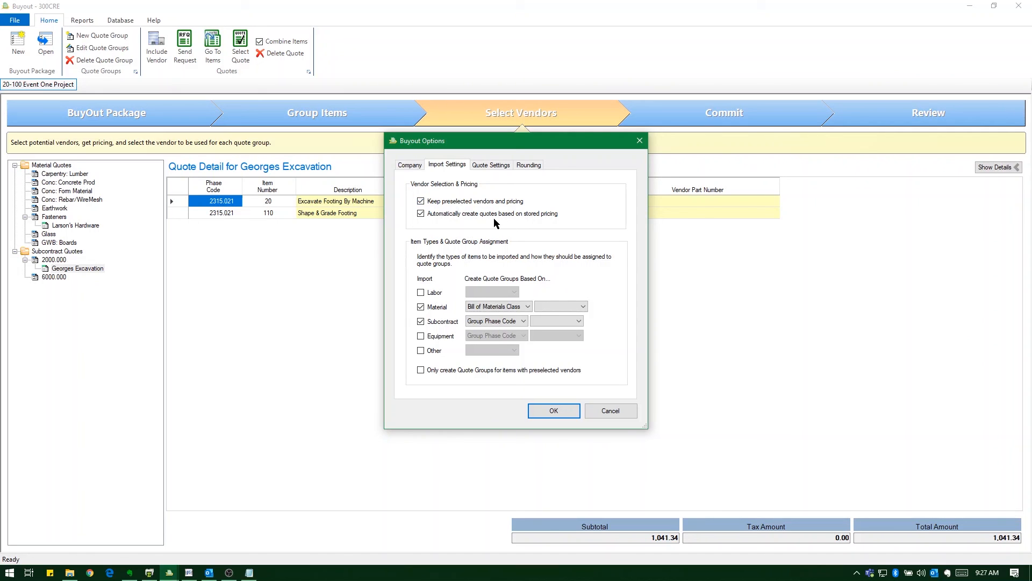
click(627, 417)
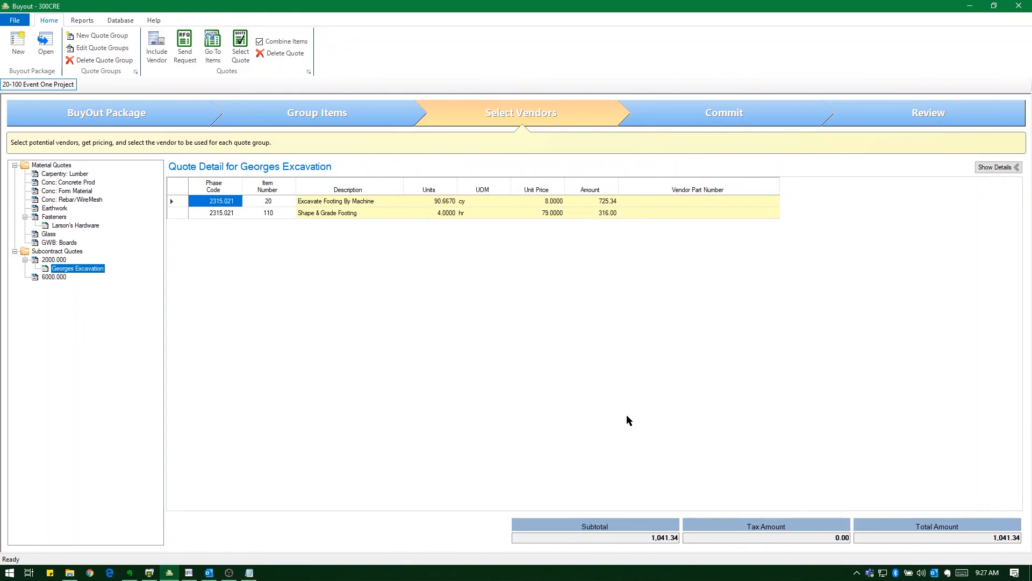
Step: View the Larson's Hardware quote and inspect its stored vendor pricing for Anchor Bolts (All Sizes) without changing it
click(86, 227)
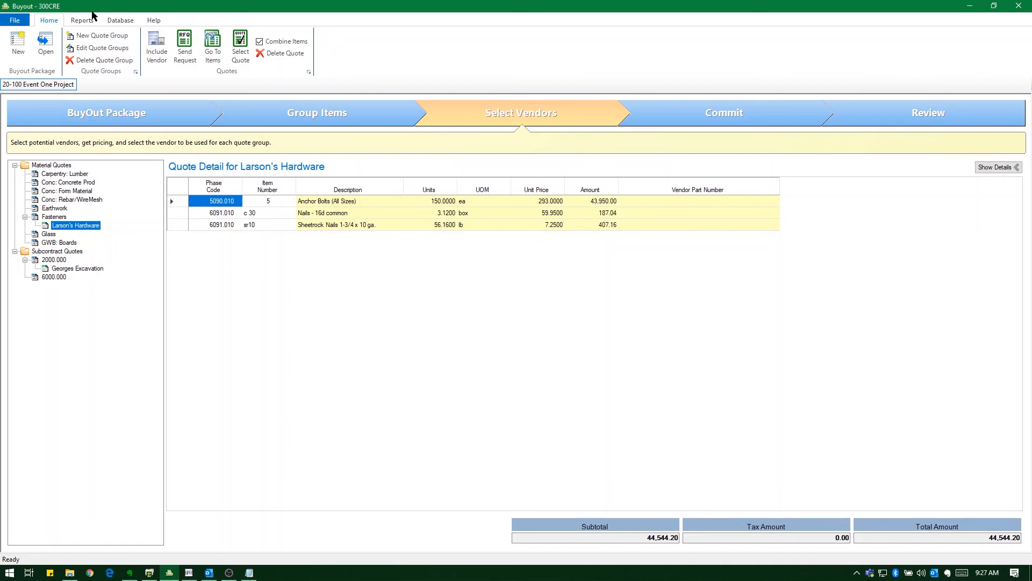
click(123, 21)
click(38, 55)
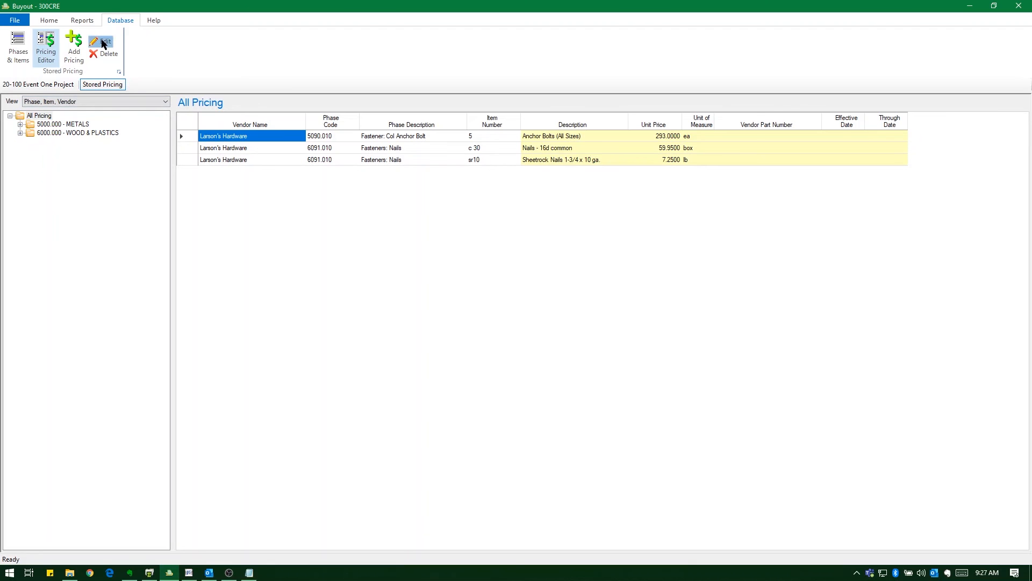
click(103, 43)
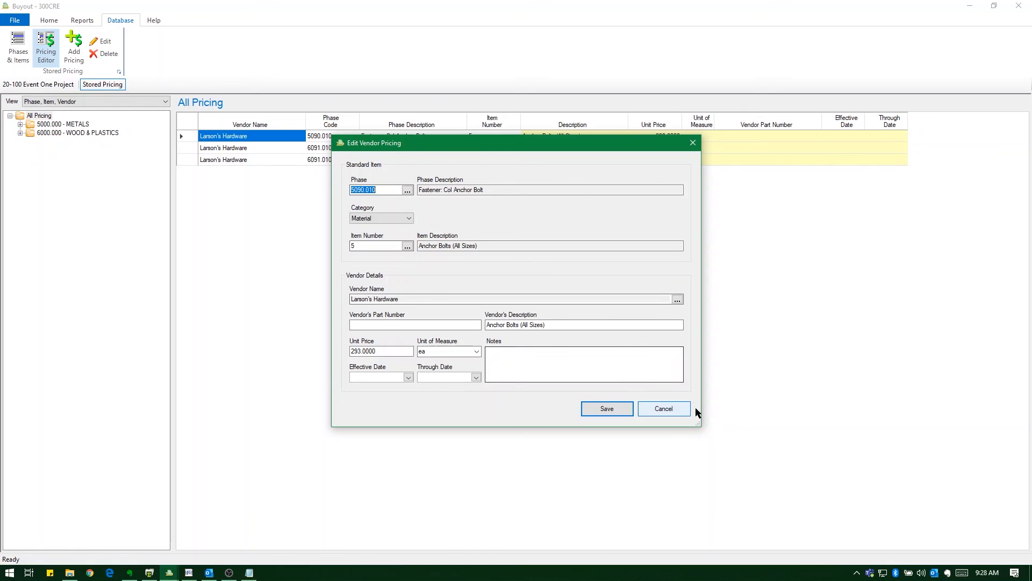
click(667, 409)
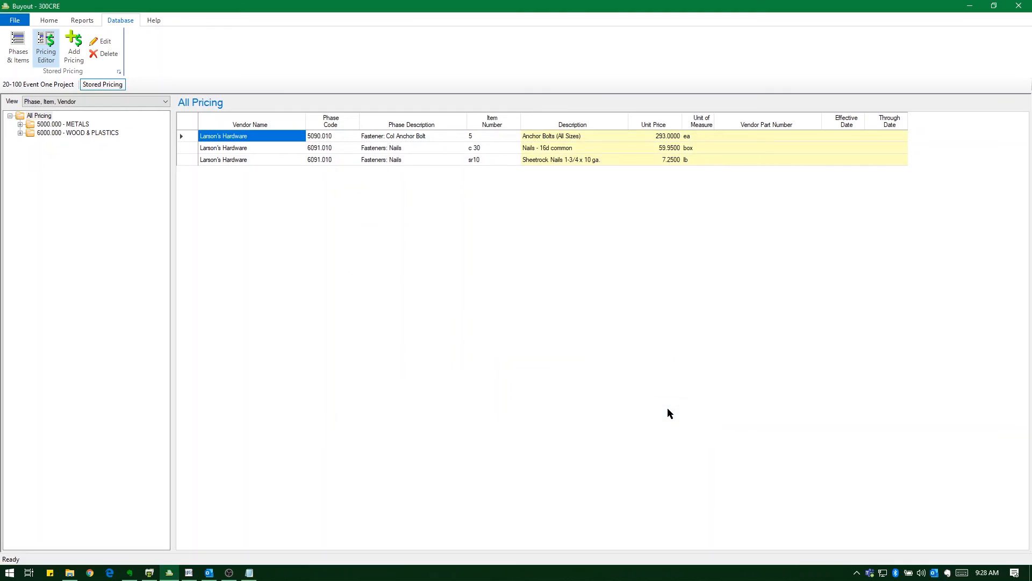
click(46, 45)
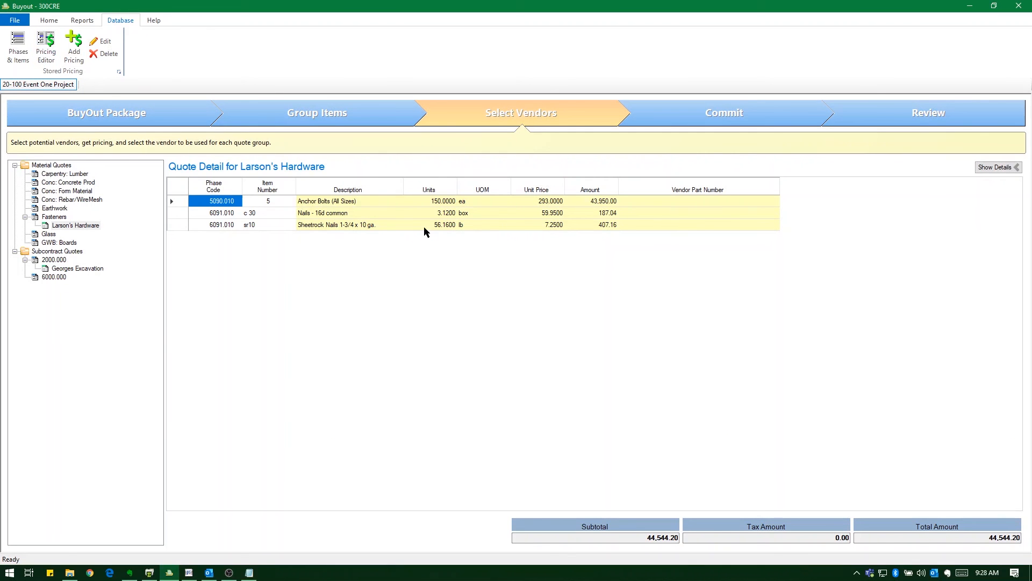
Step: View the Georges Excavation quote and look at the pricing options available for Excavate Footing By Machine
click(67, 270)
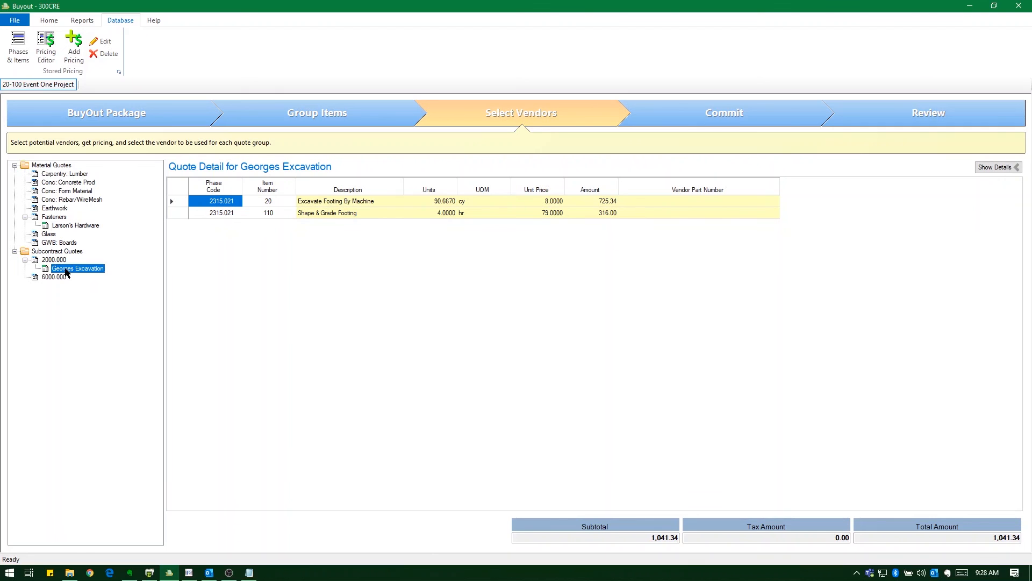
right_click(225, 202)
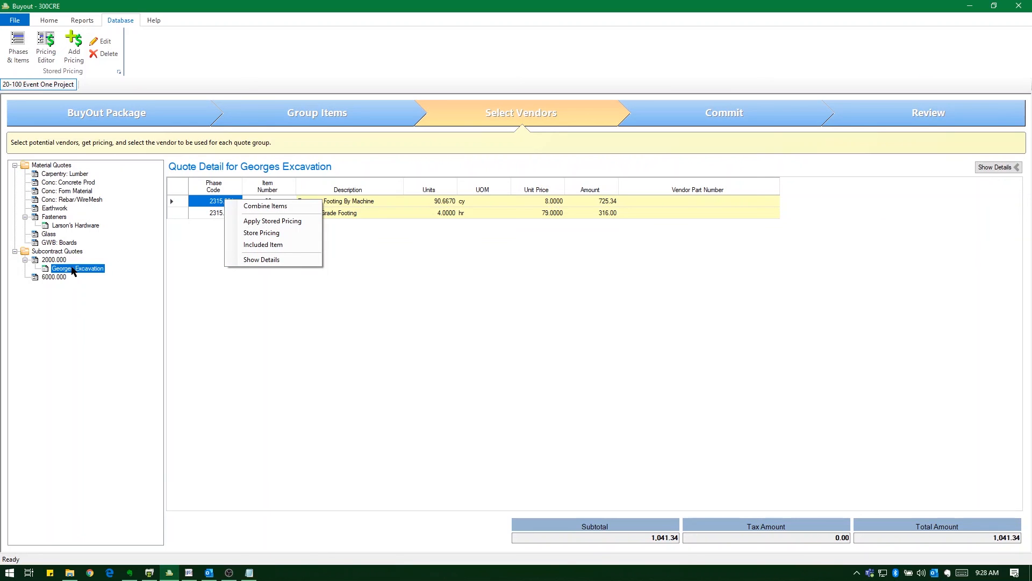
click(285, 330)
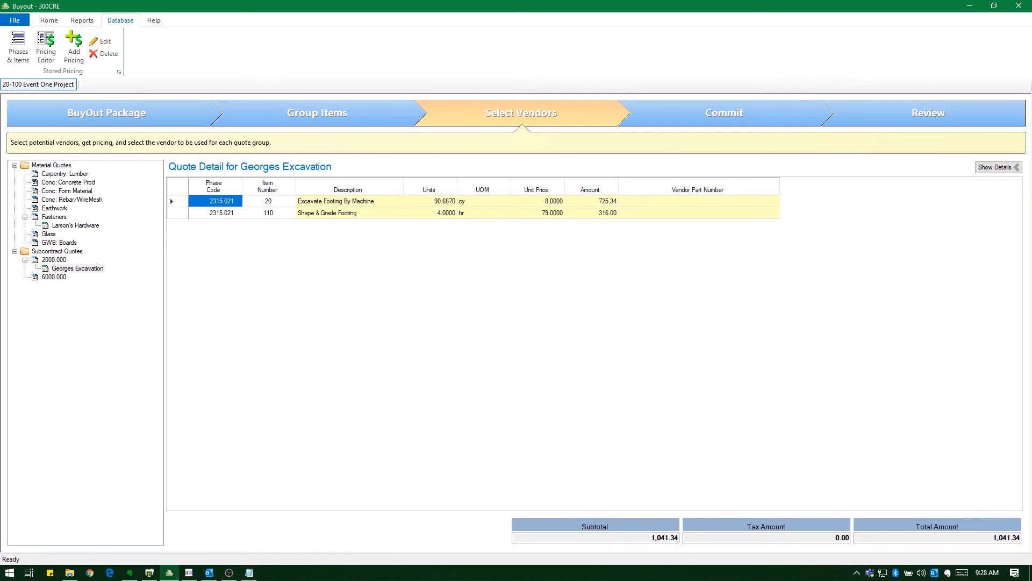
Step: Include Cook's Lumber as a vendor for the Carpentry: Lumber quote group, searching the companies for "cook"
click(64, 175)
right_click(63, 176)
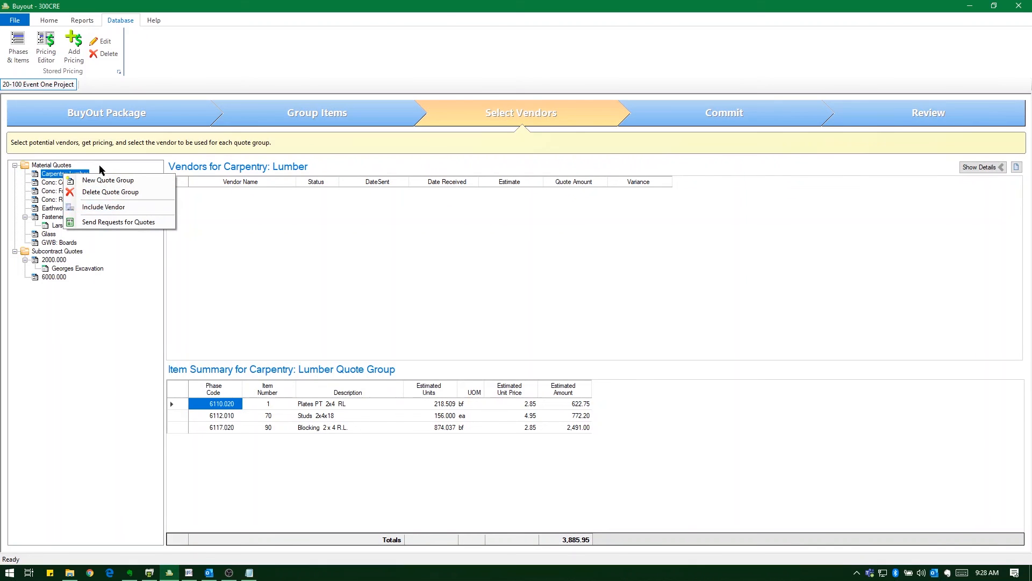
click(47, 22)
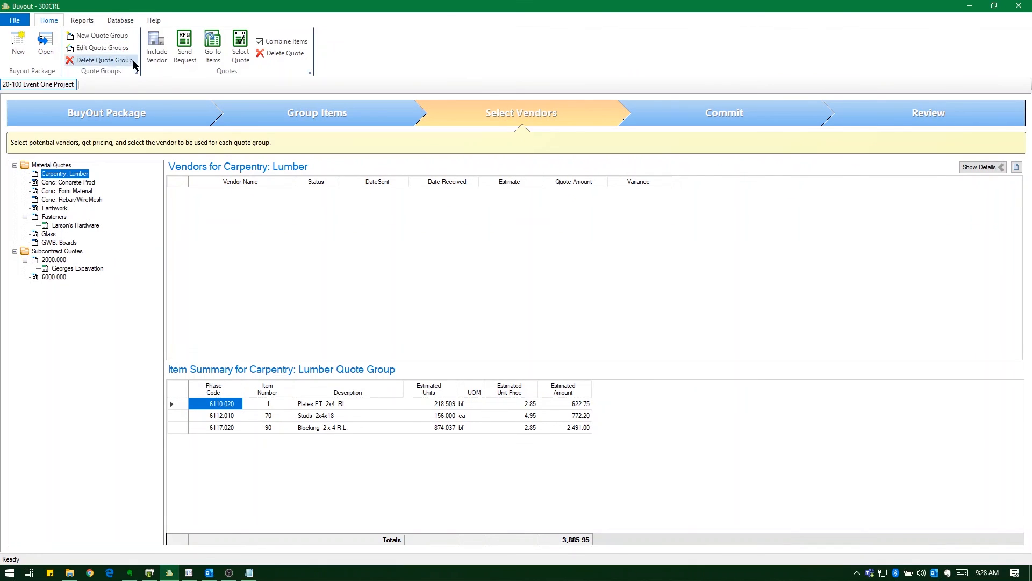
click(157, 54)
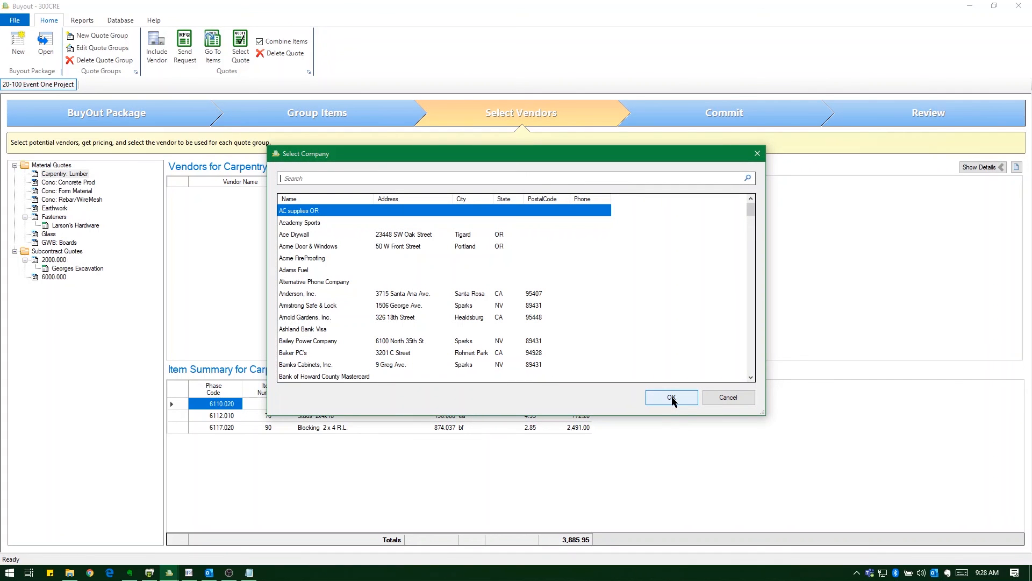
text(cook)
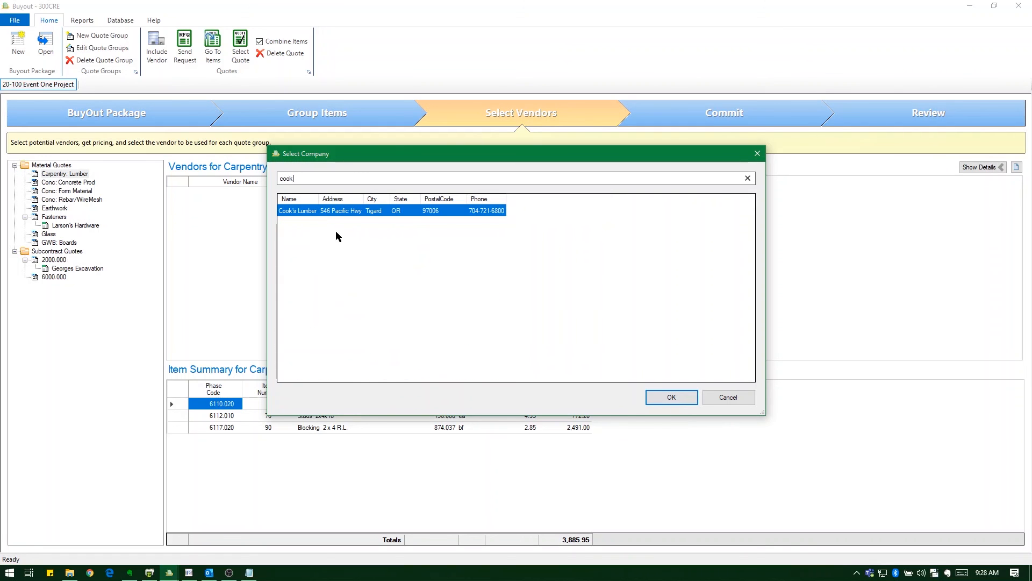
click(307, 211)
double_click(308, 212)
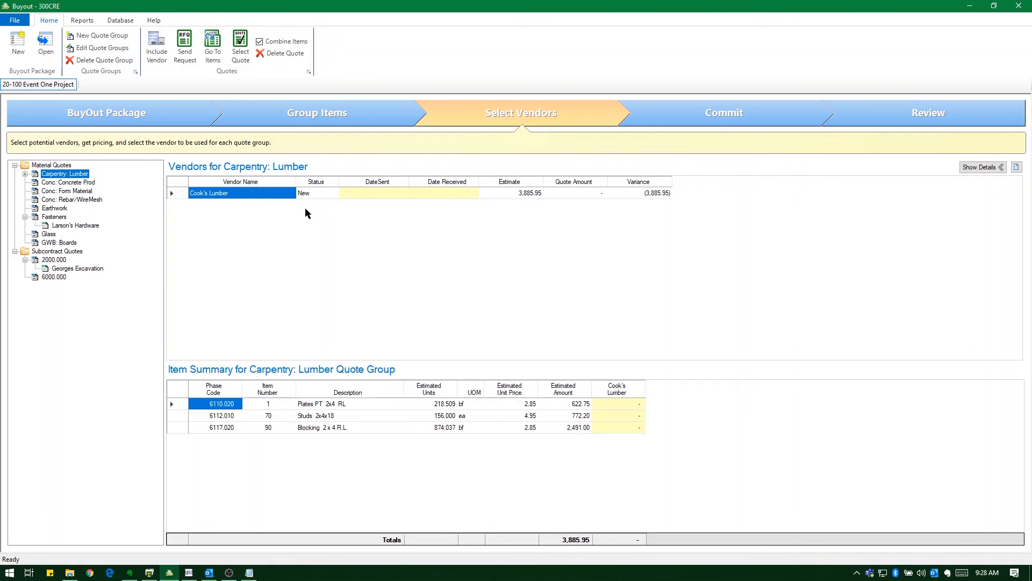
Step: Include Oregon Lumber Specialties as a second vendor for Carpentry: Lumber, searching the companies for "ore"
right_click(77, 174)
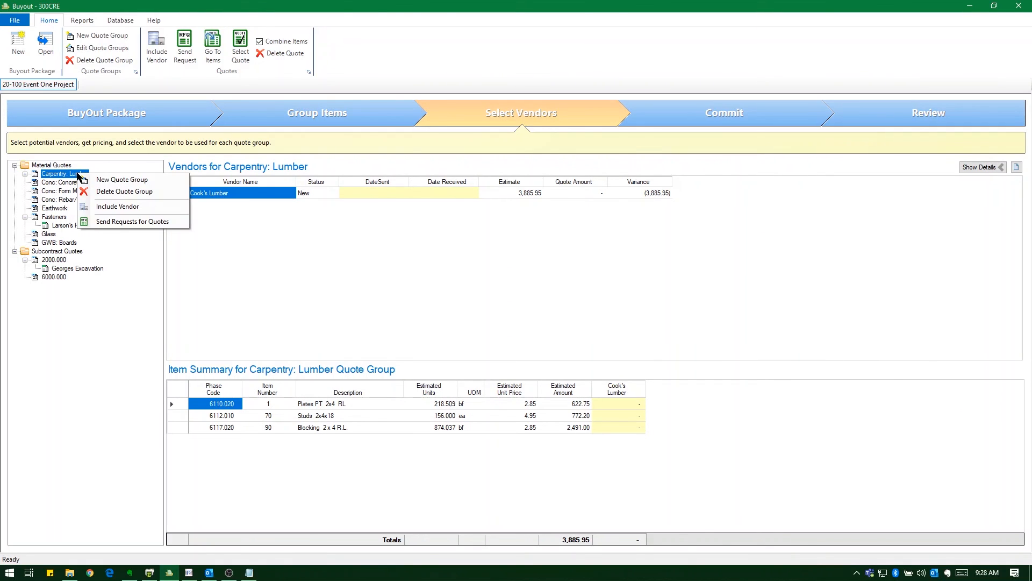
click(118, 207)
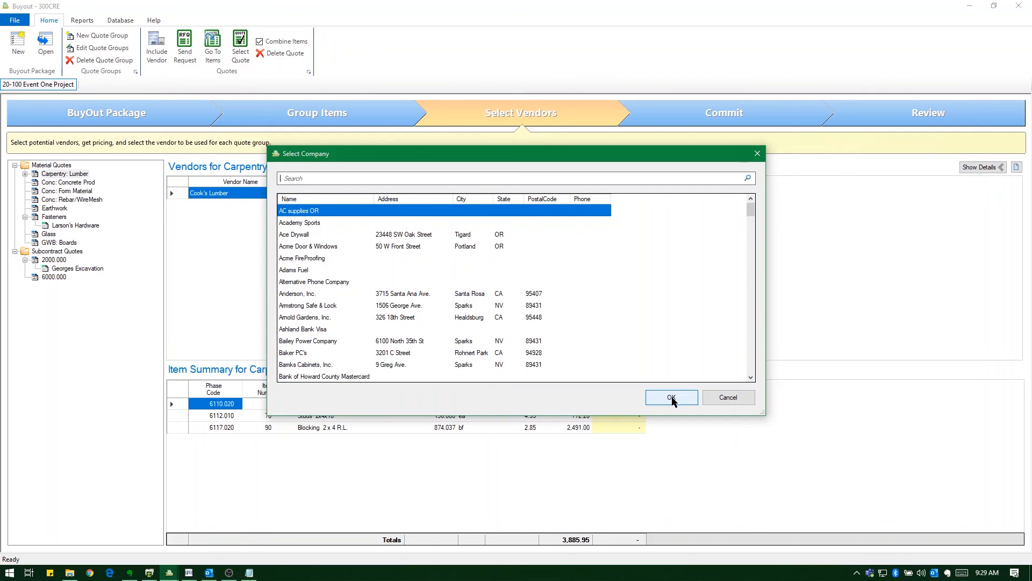
click(556, 179)
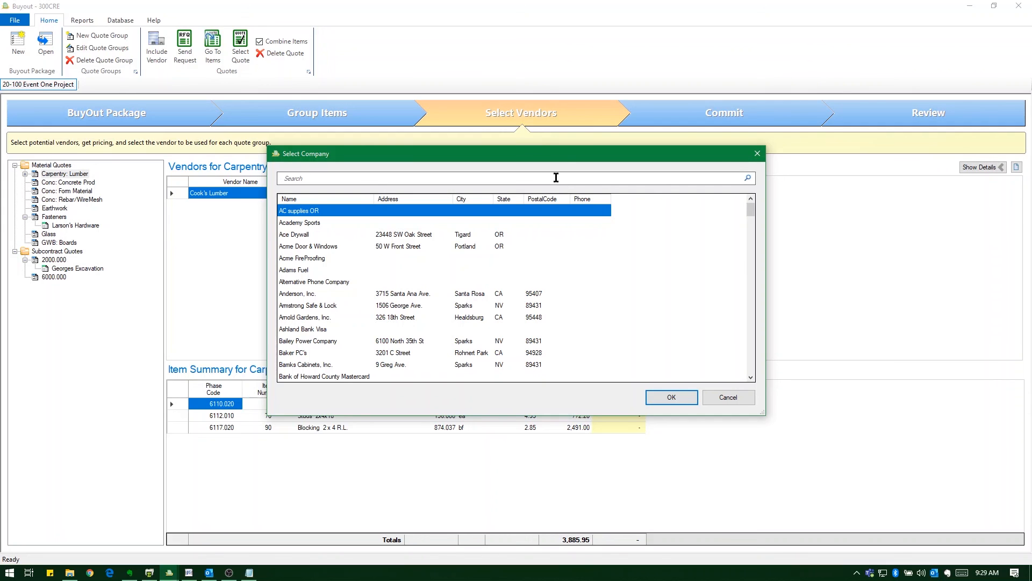
text(ore)
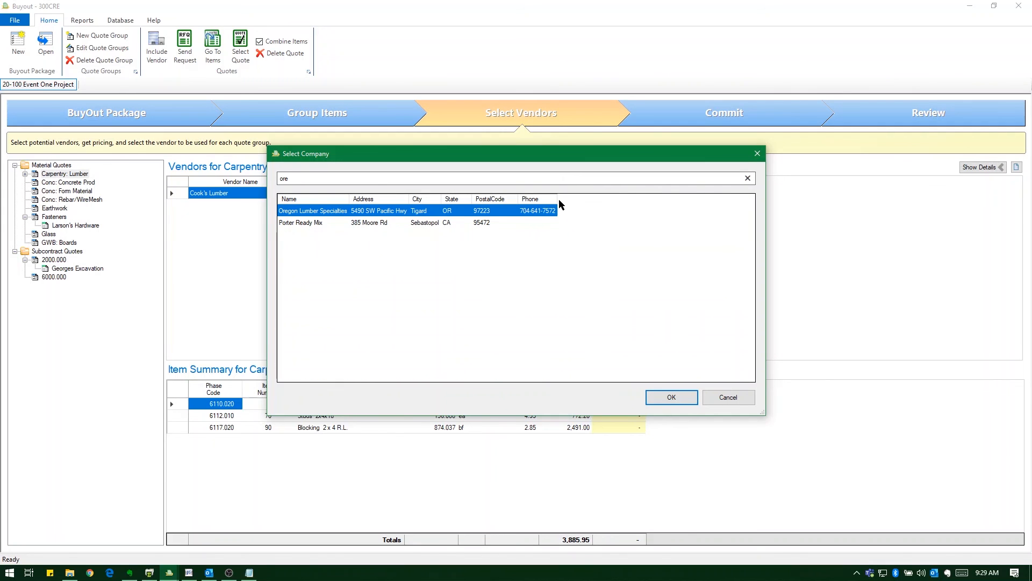
double_click(316, 211)
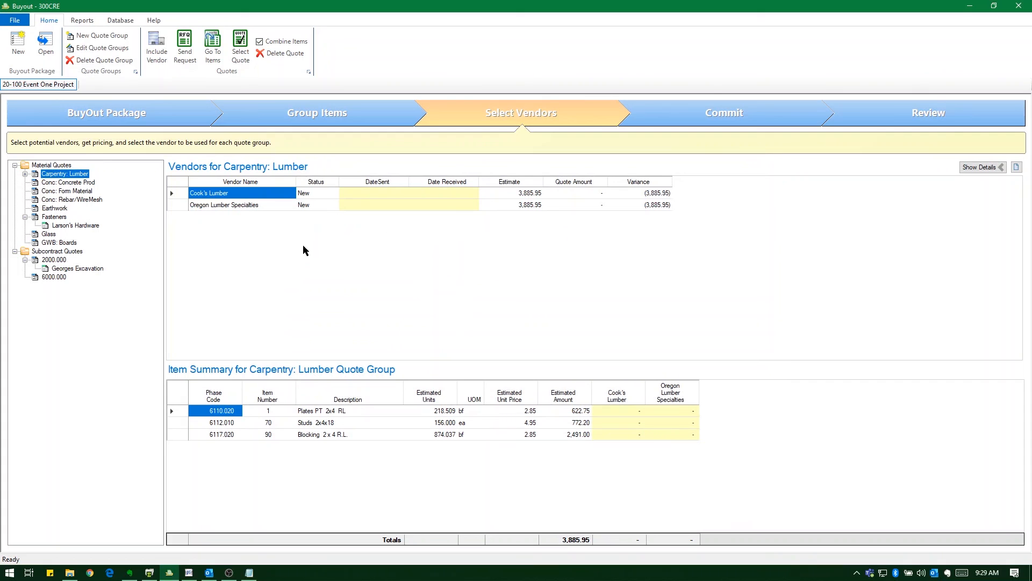
Step: Include Acme Door & Windows as a vendor for the Glass quote group
click(45, 235)
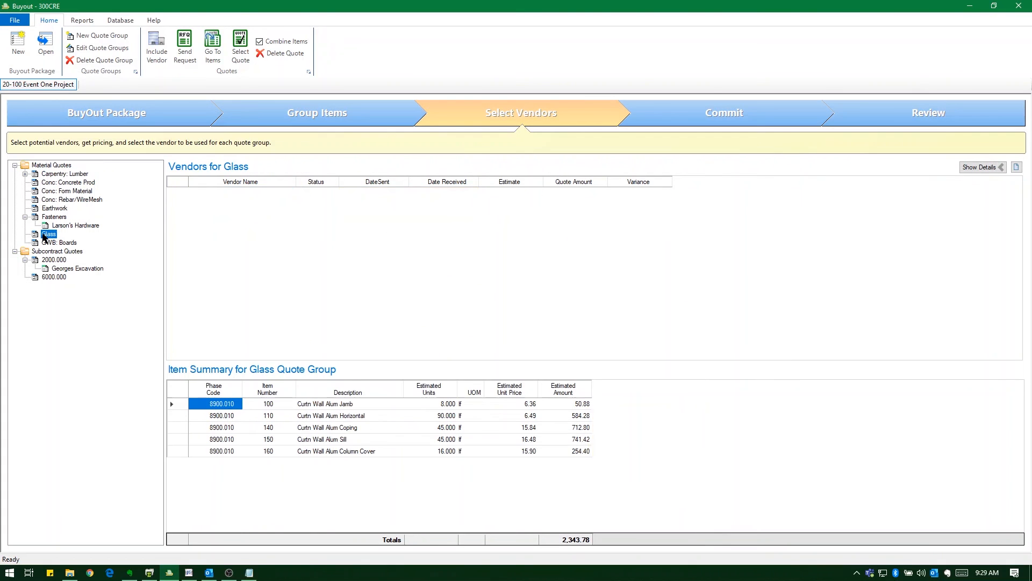
click(157, 45)
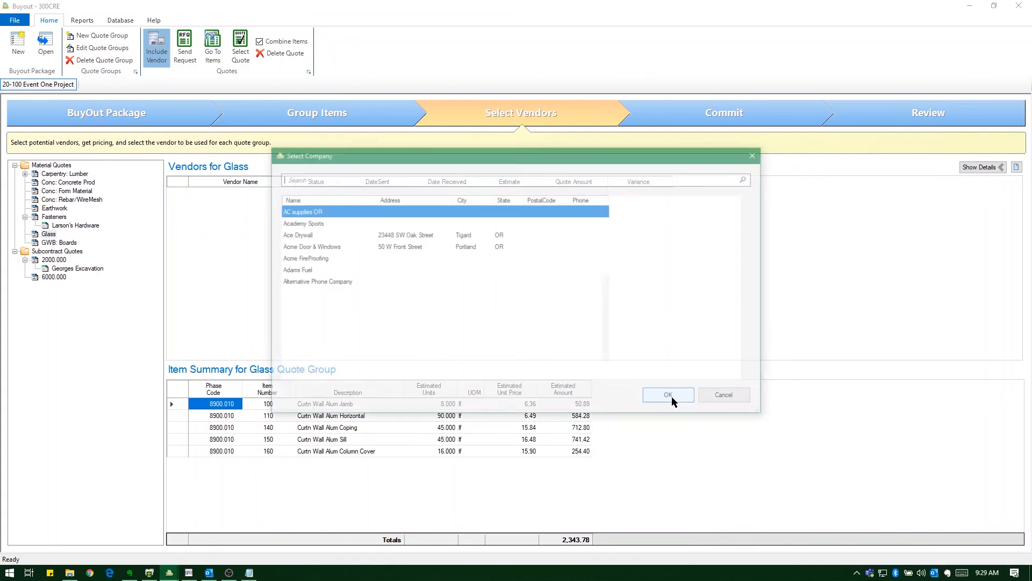
click(312, 248)
double_click(312, 247)
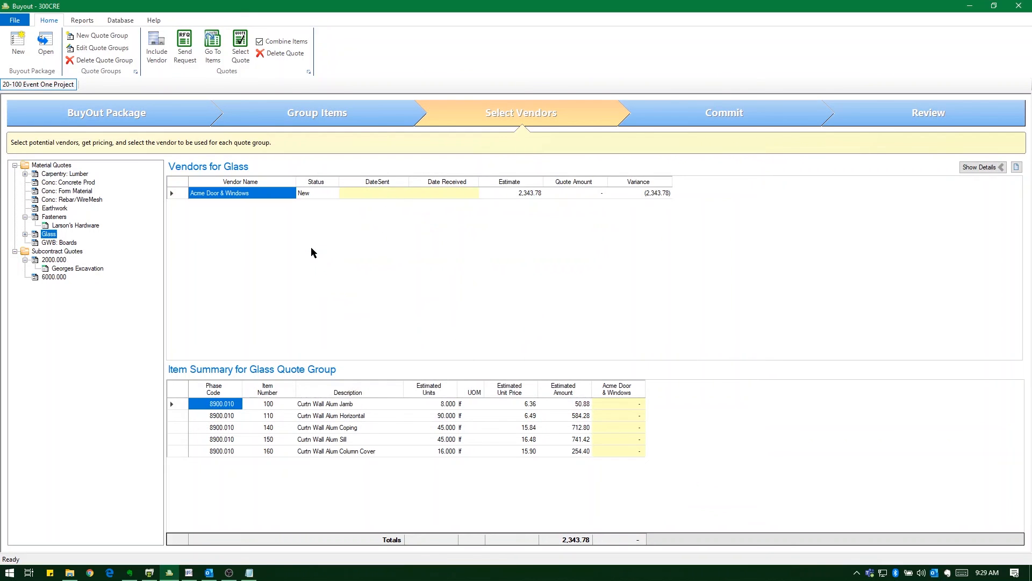
Step: View the Acme Door & Windows quote under Glass and delete that quote
click(26, 234)
click(83, 243)
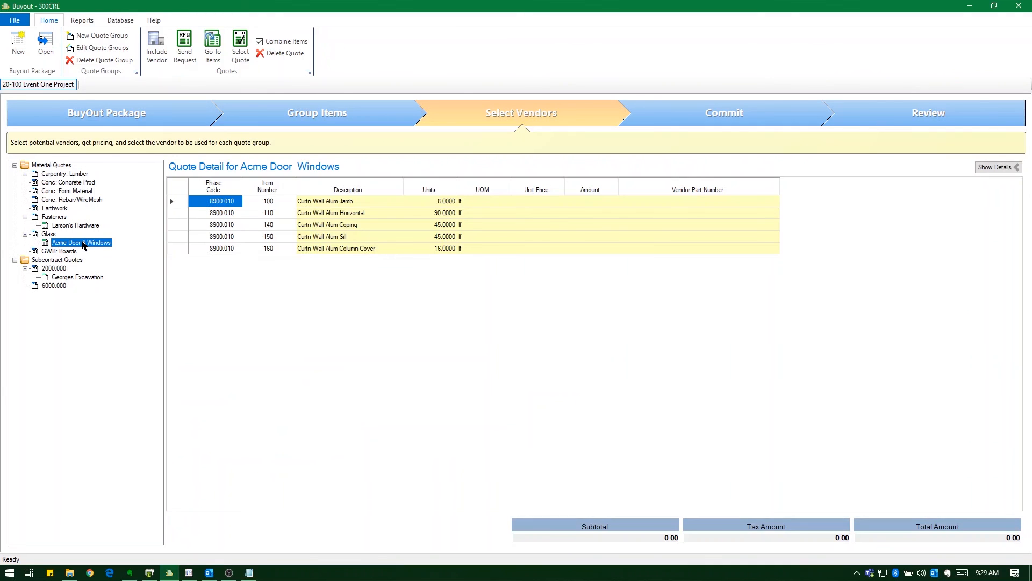
right_click(83, 244)
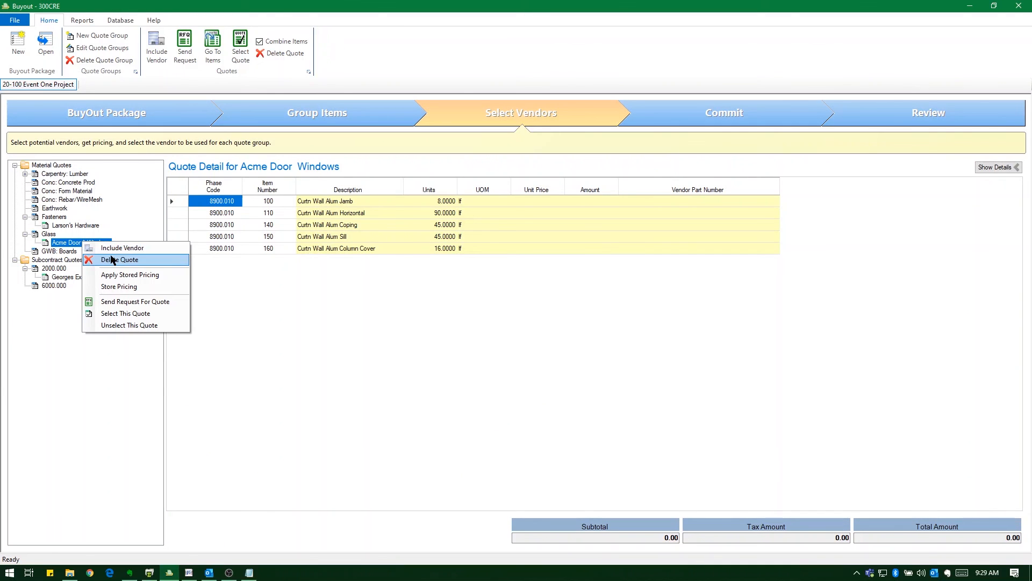
click(113, 259)
click(534, 327)
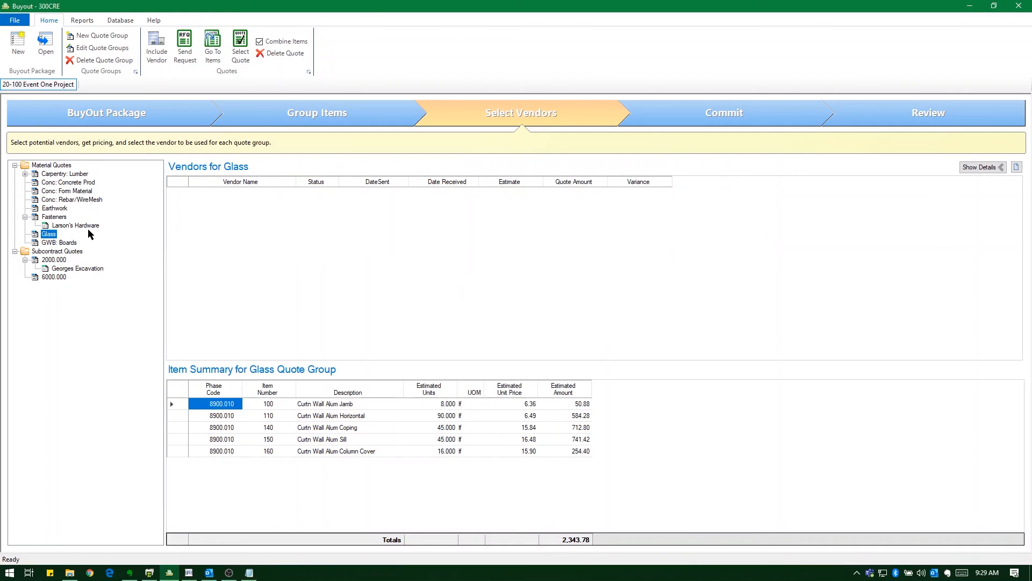
Step: Include Acme Door & Windows as a vendor for the Glass quote group again
click(158, 54)
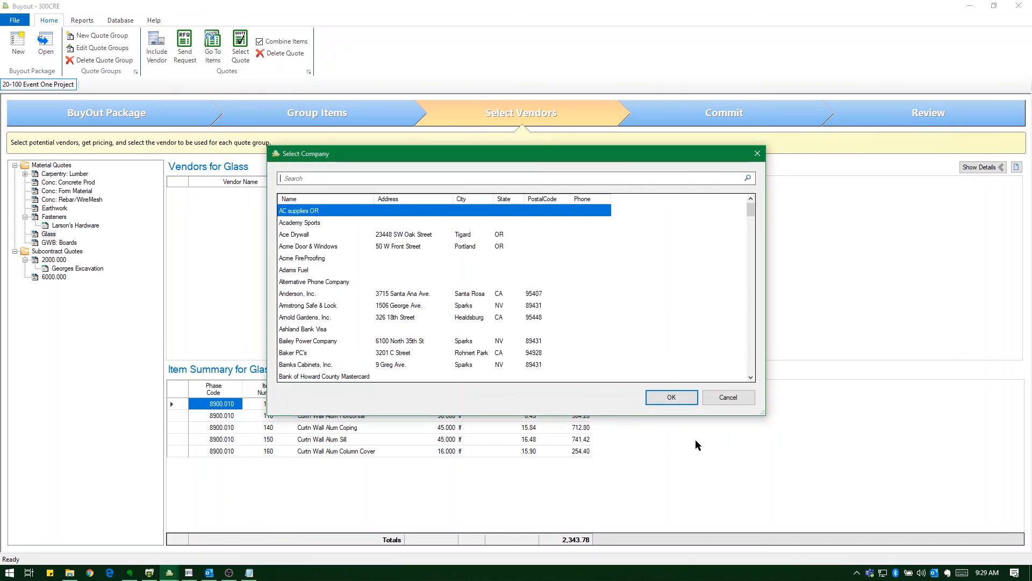
click(308, 248)
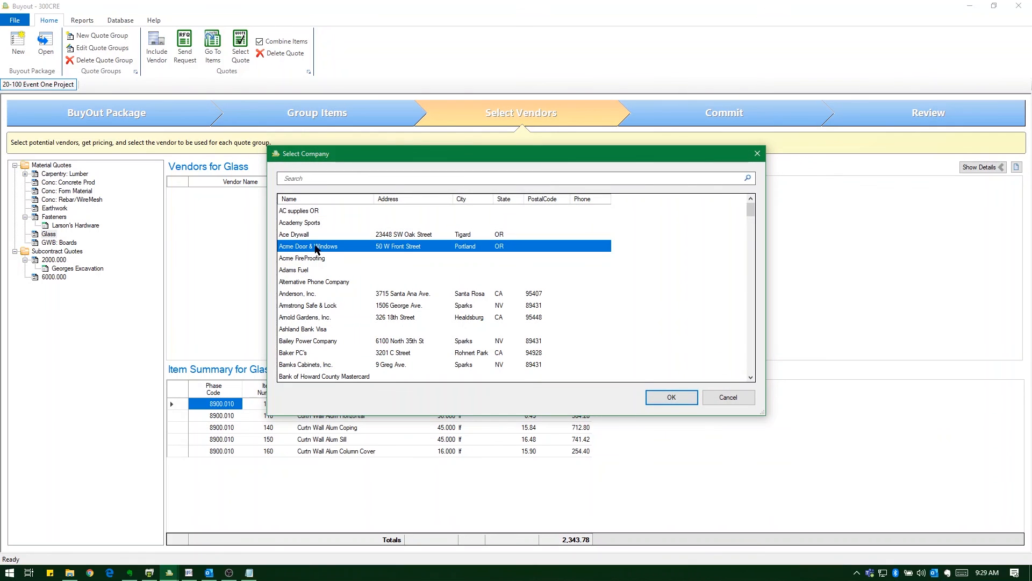
click(671, 397)
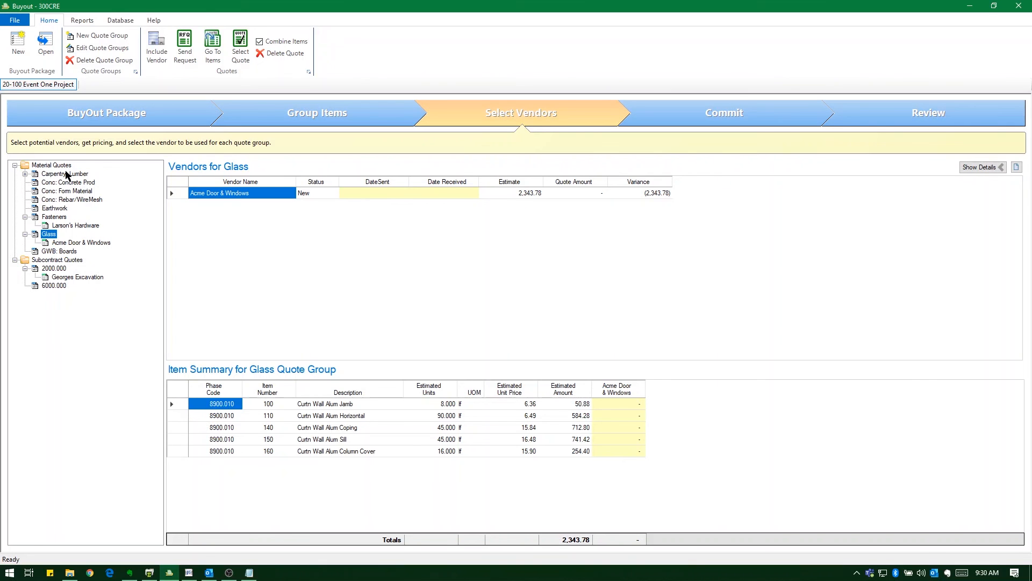
Step: Prepare requests for quotes for the material quote groups, leaving out all Subcontract Quote Groups
click(25, 174)
click(65, 175)
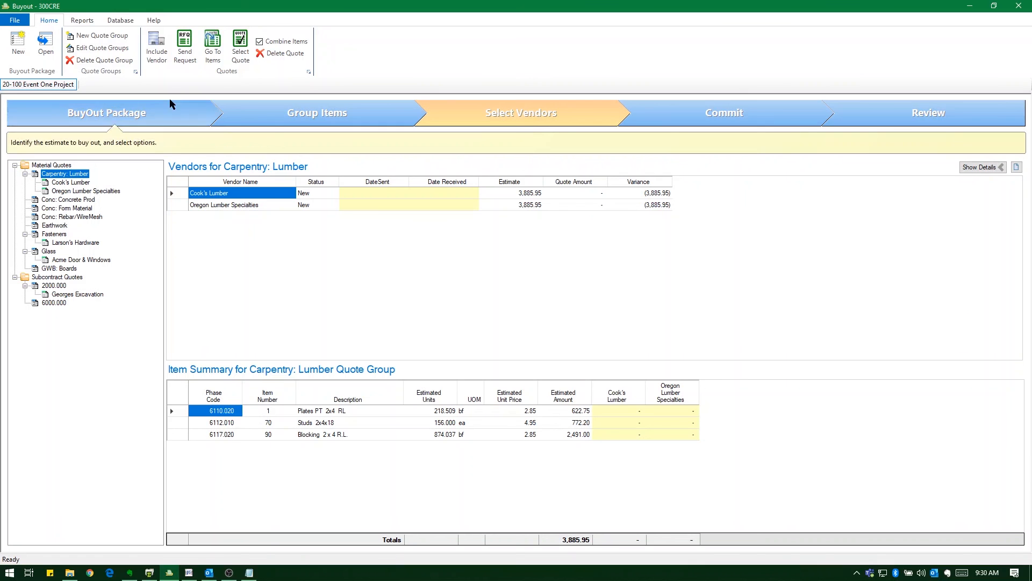
click(187, 49)
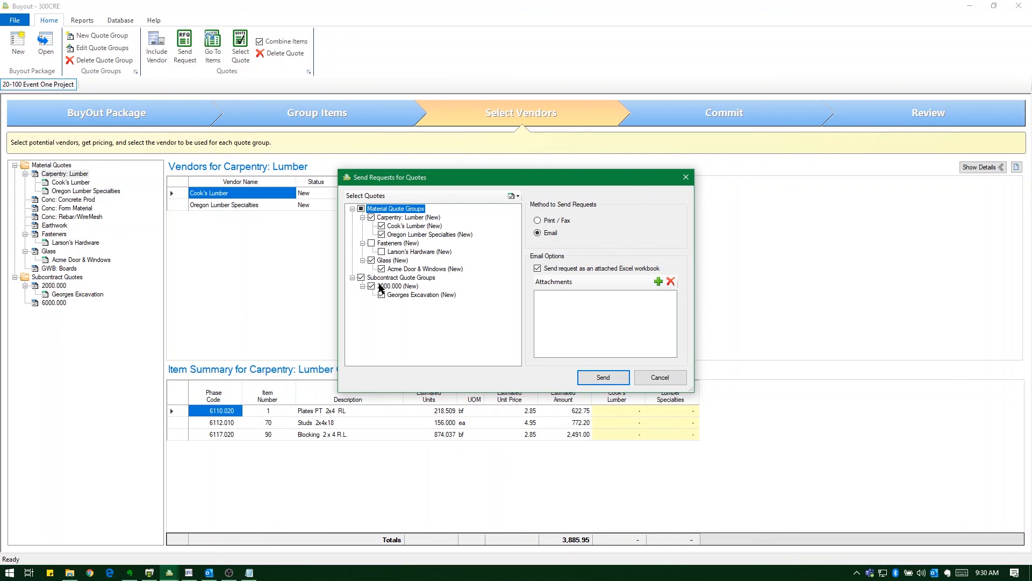
click(360, 278)
Step: Preview the Carpentry: Lumber request for quote with the Print / Fax method, enlarging the preview to read it
click(537, 221)
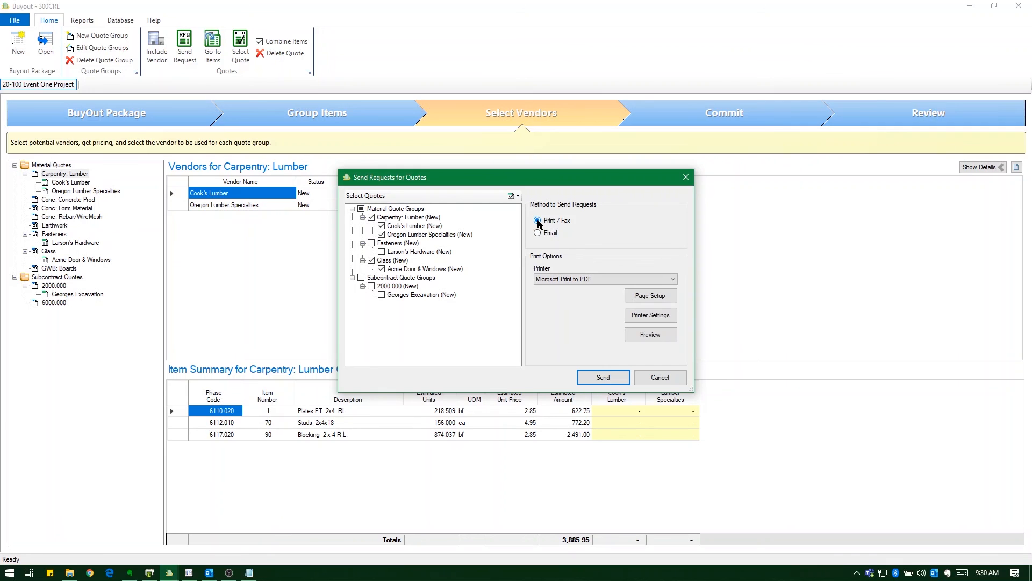
click(647, 335)
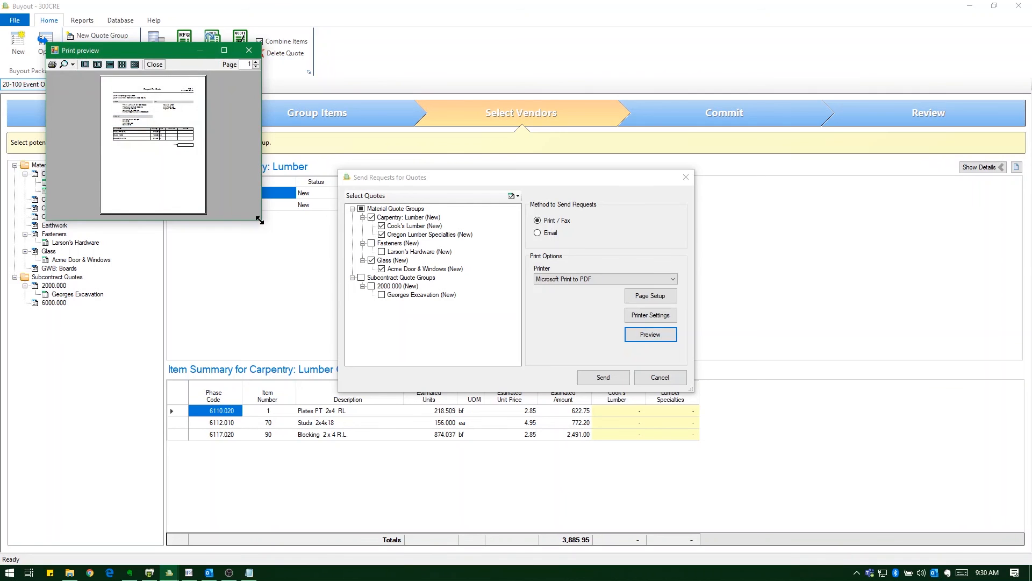
drag(261, 219, 610, 510)
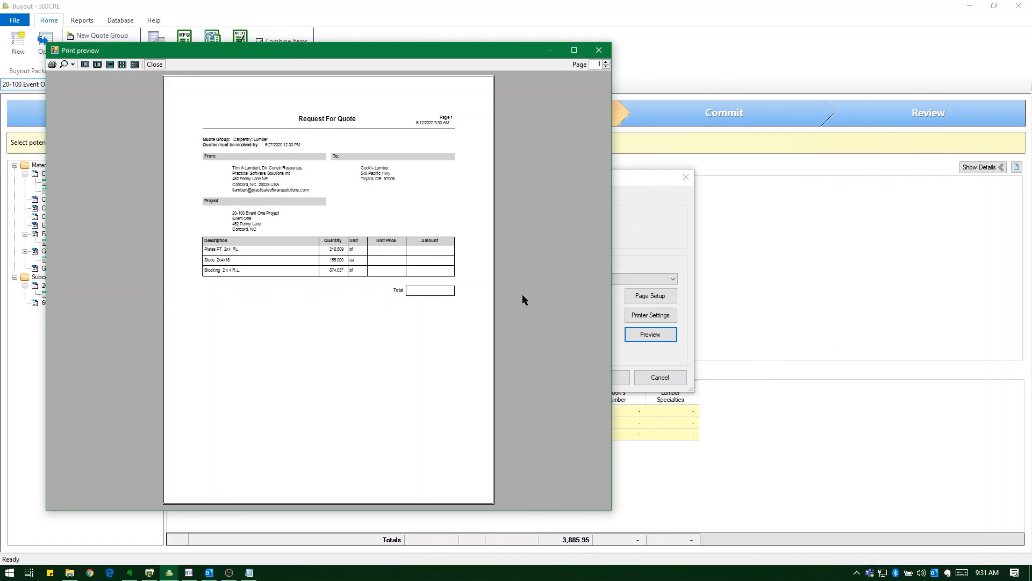
click(598, 49)
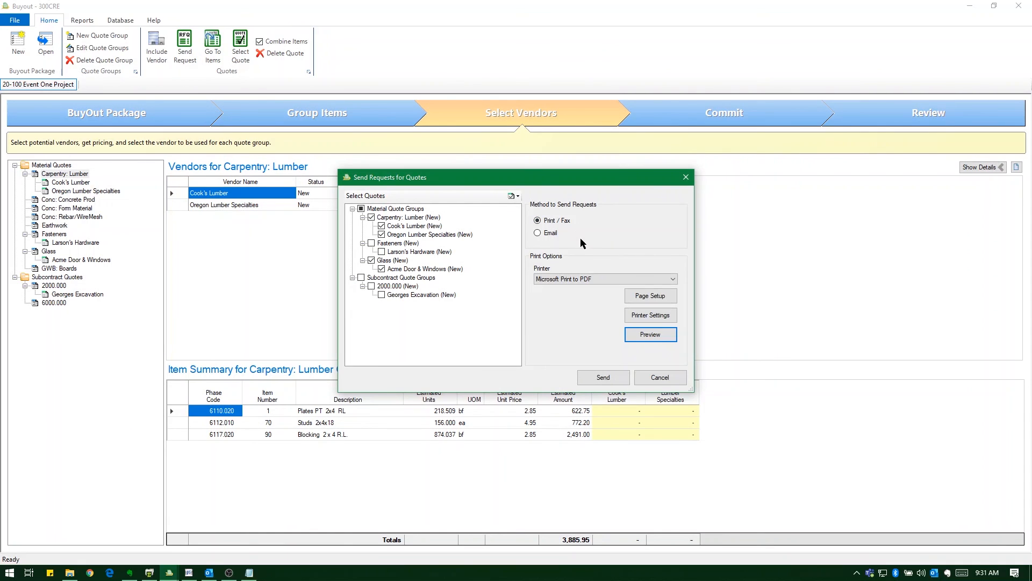
Step: Email the Carpentry: Lumber requests without an attached Excel workbook, leaving the Glass group out
click(554, 236)
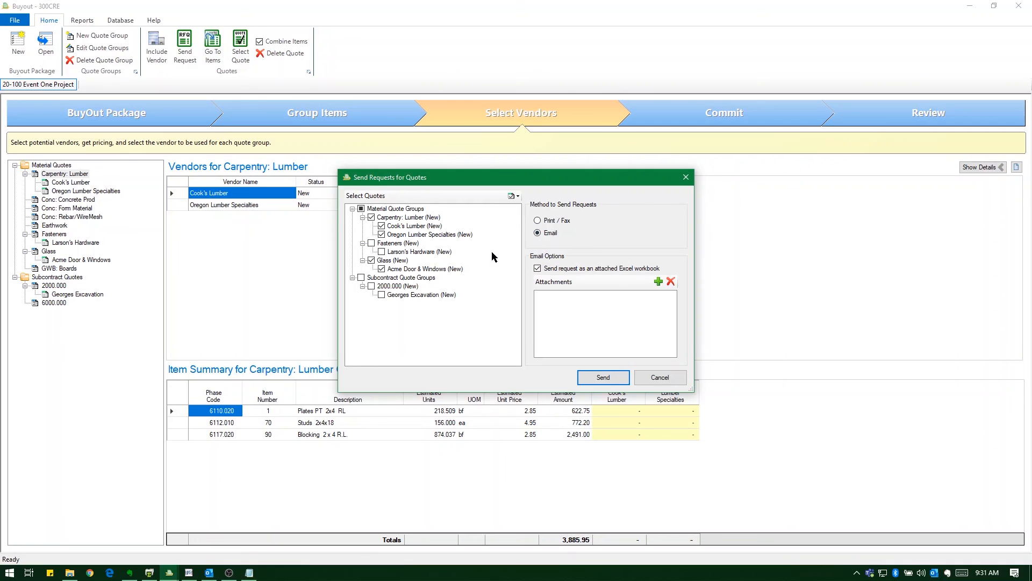
click(371, 261)
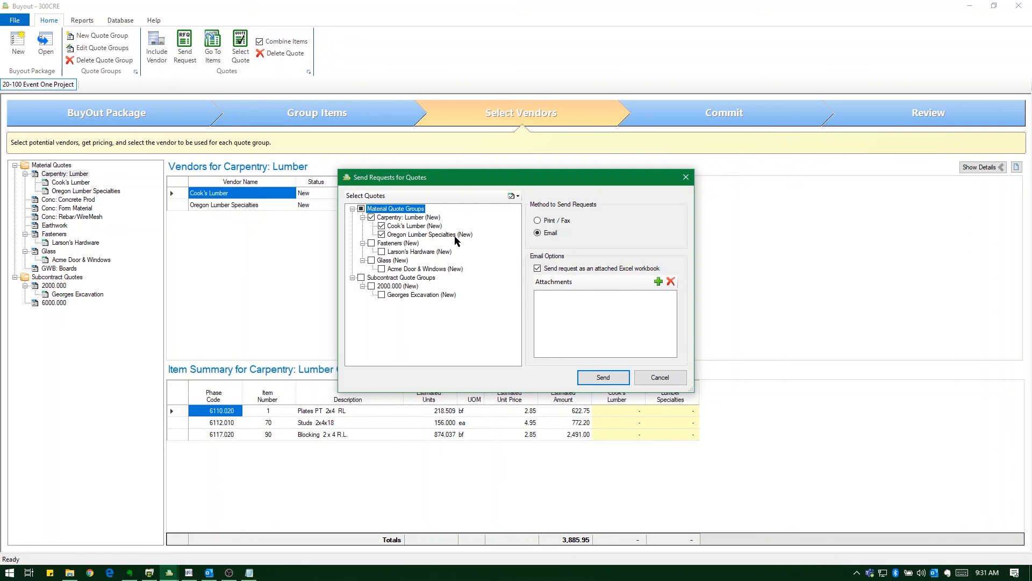
click(538, 268)
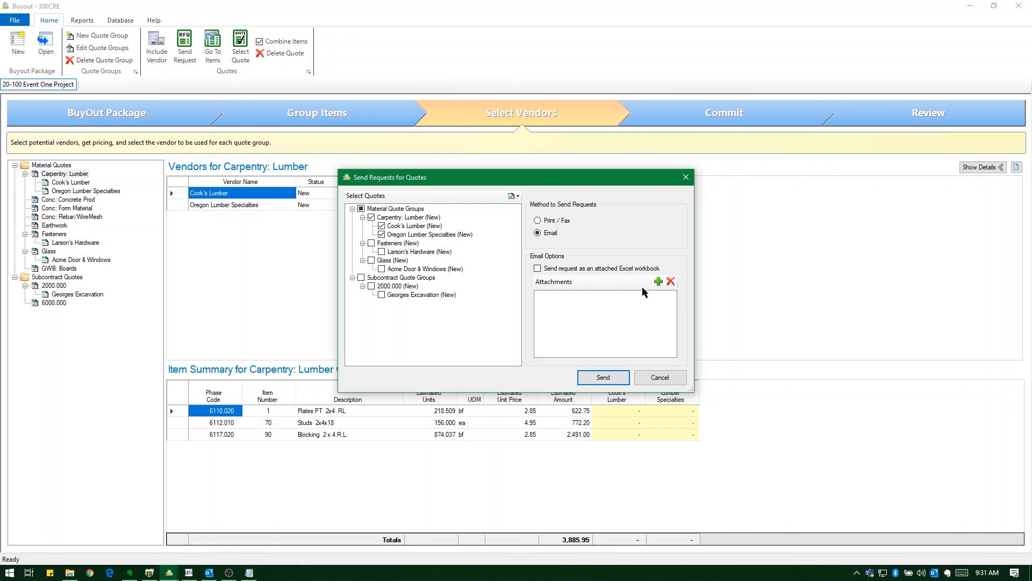
click(603, 377)
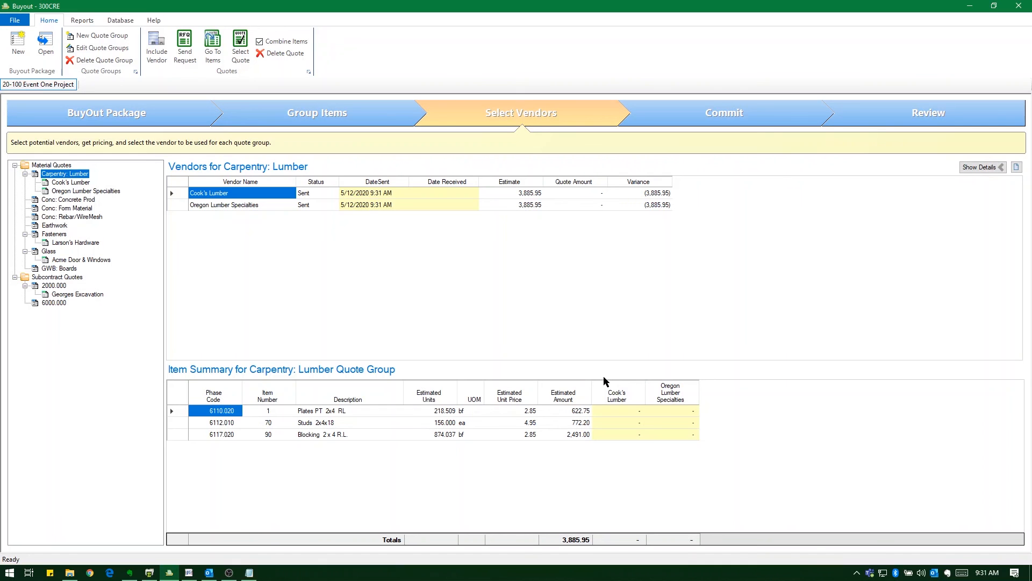
Step: Email the Glass request to Acme Door & Windows as an attached Excel workbook, leaving out Fasteners and the Subcontract Quote Groups
click(184, 49)
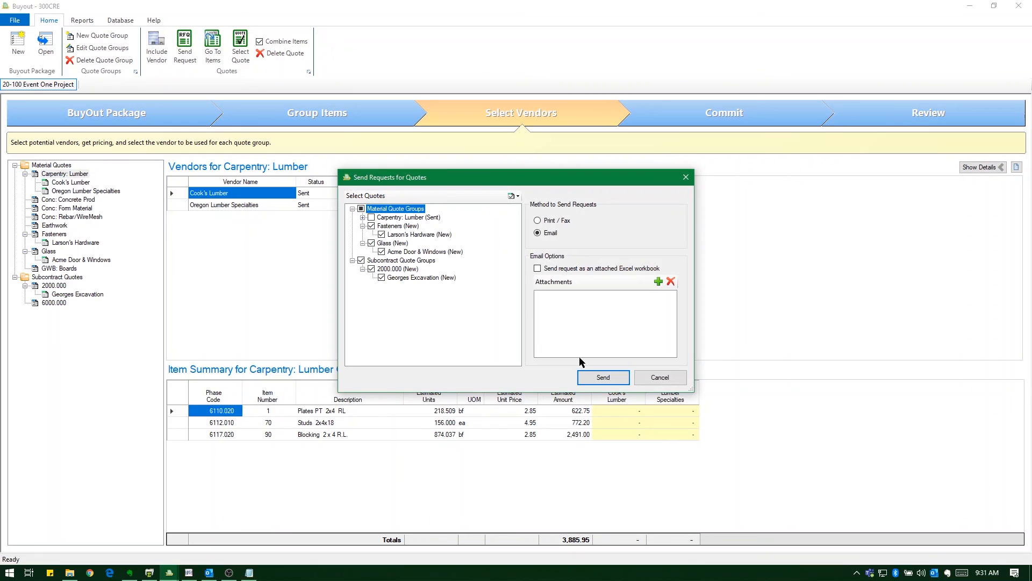
click(372, 226)
click(538, 268)
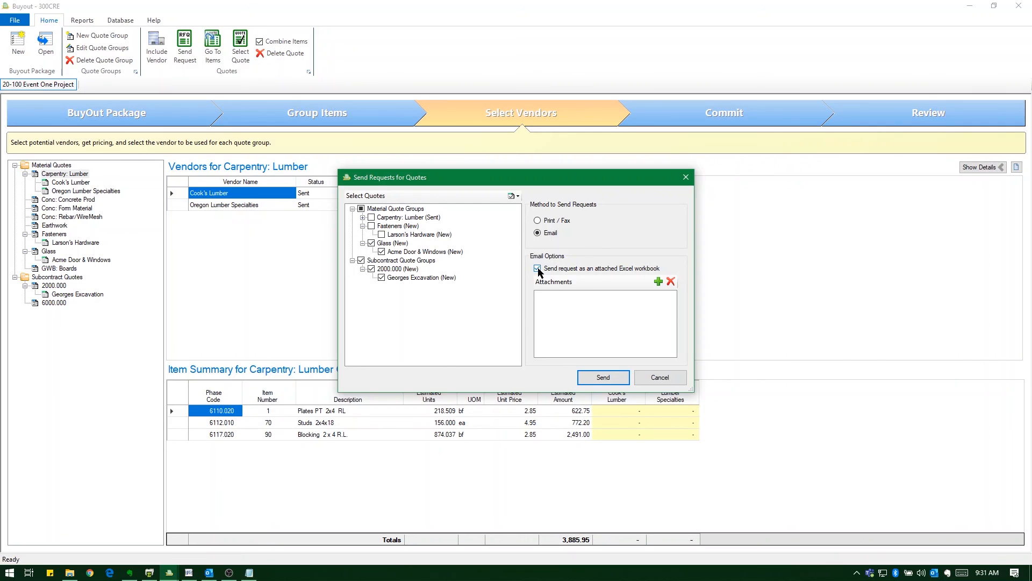
click(361, 260)
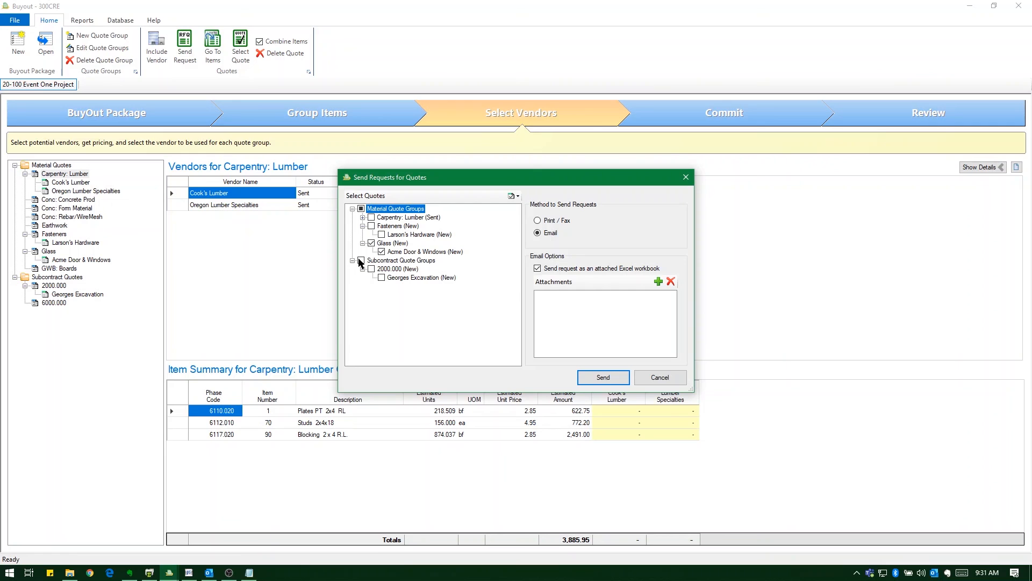
click(602, 378)
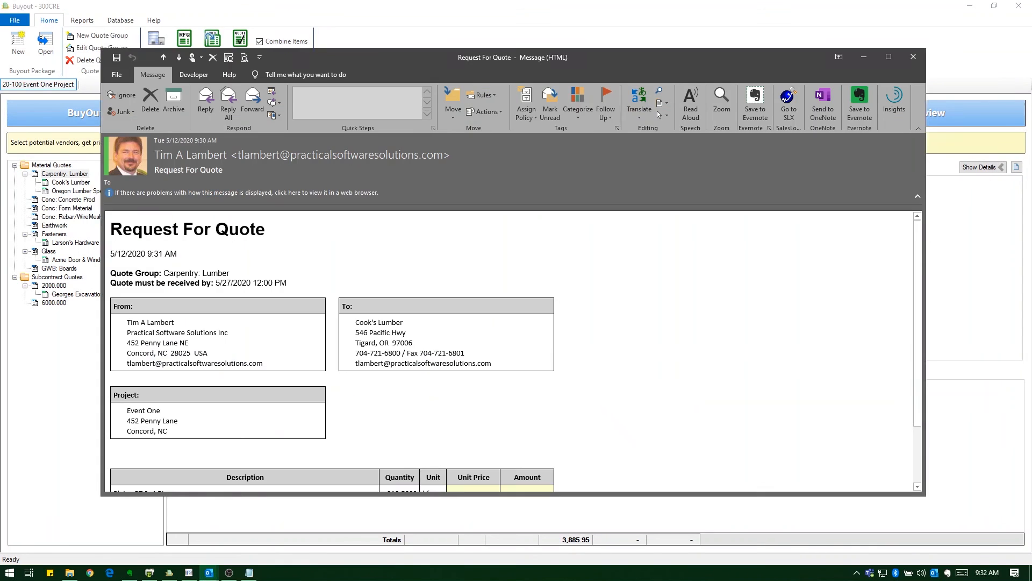
Step: Read the Carpentry: Lumber request email, draft a reply with unit price 5.25 for Plates PT 2x4 RL, and discard it
drag(595, 51, 565, 34)
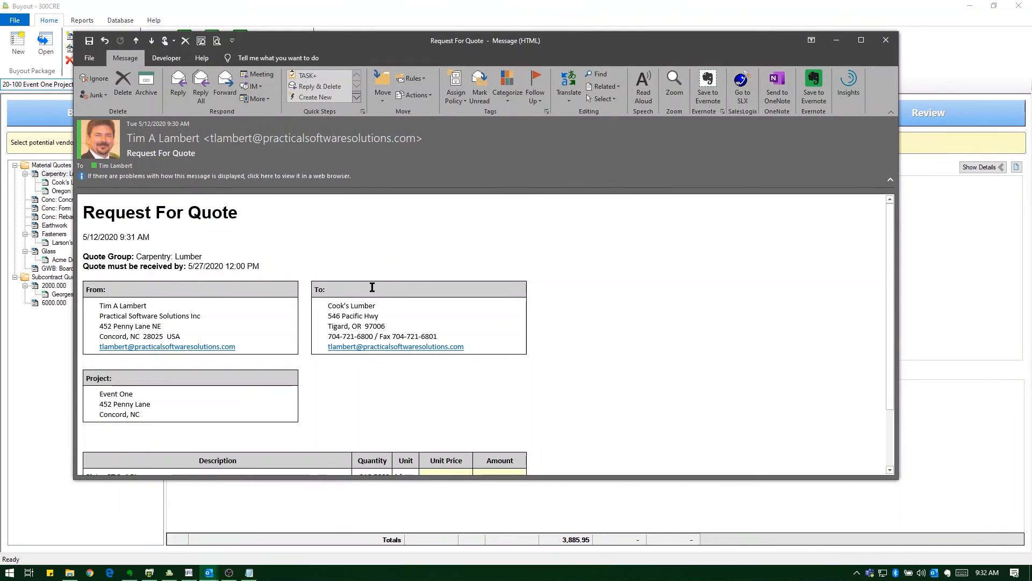
scroll(240, 272, down, 3)
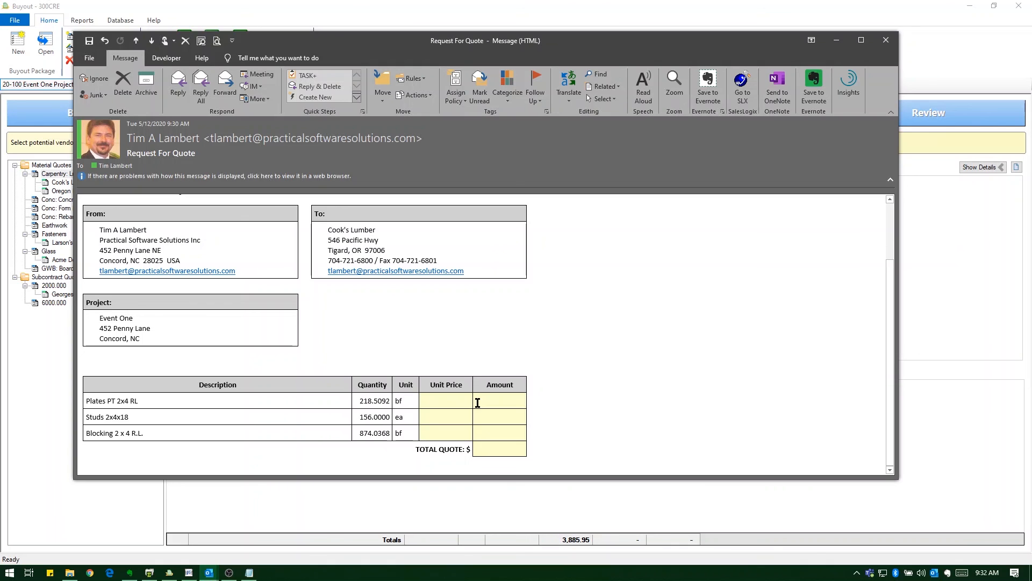
click(181, 92)
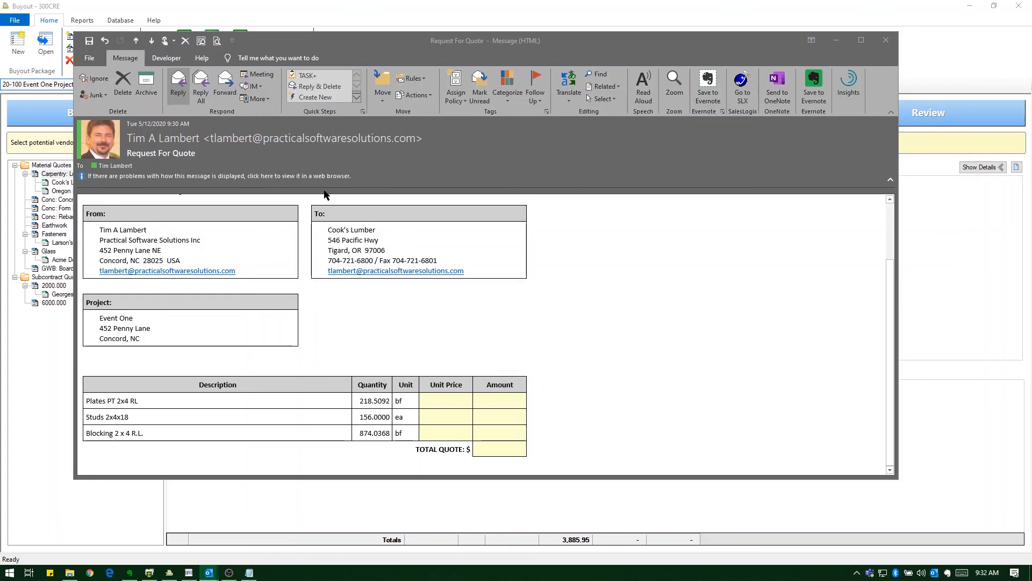
scroll(364, 313, down, 5)
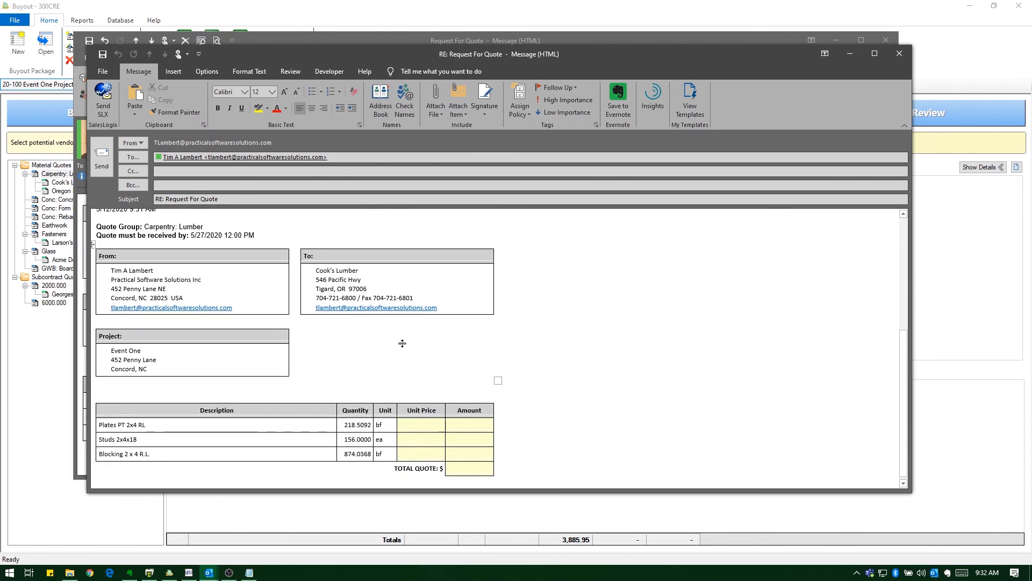
click(424, 425)
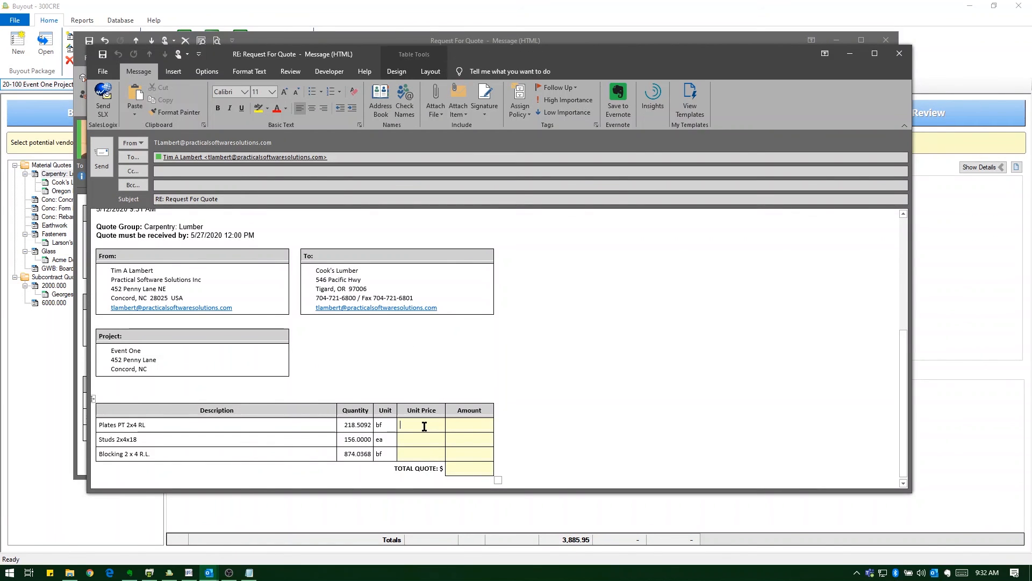
text(5.25)
click(901, 55)
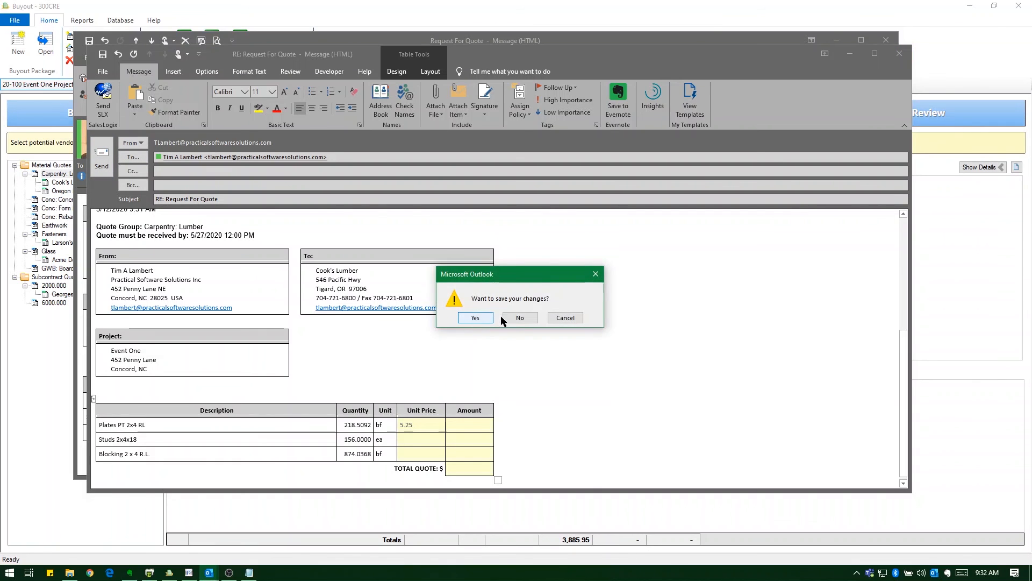
click(514, 316)
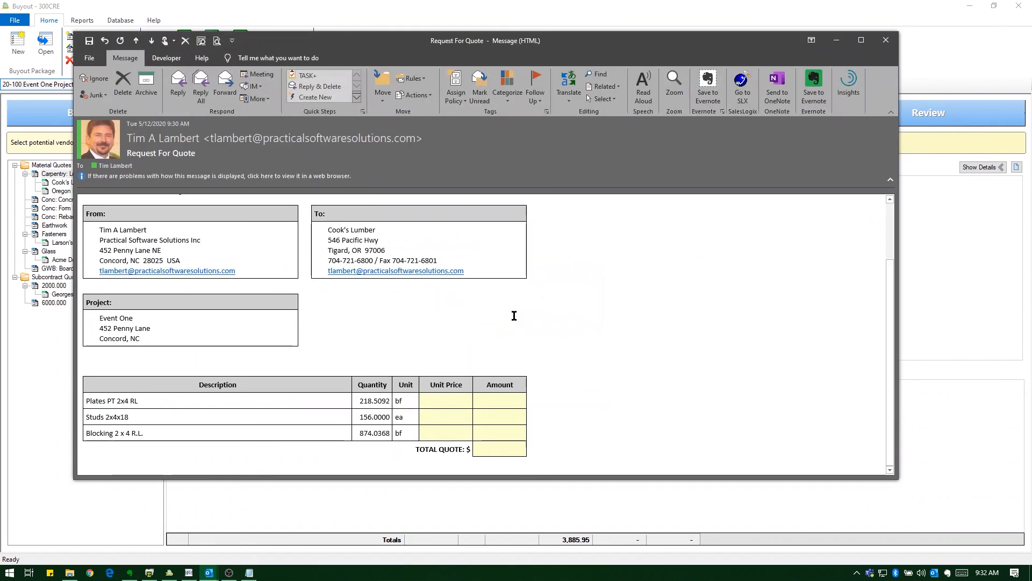
click(886, 40)
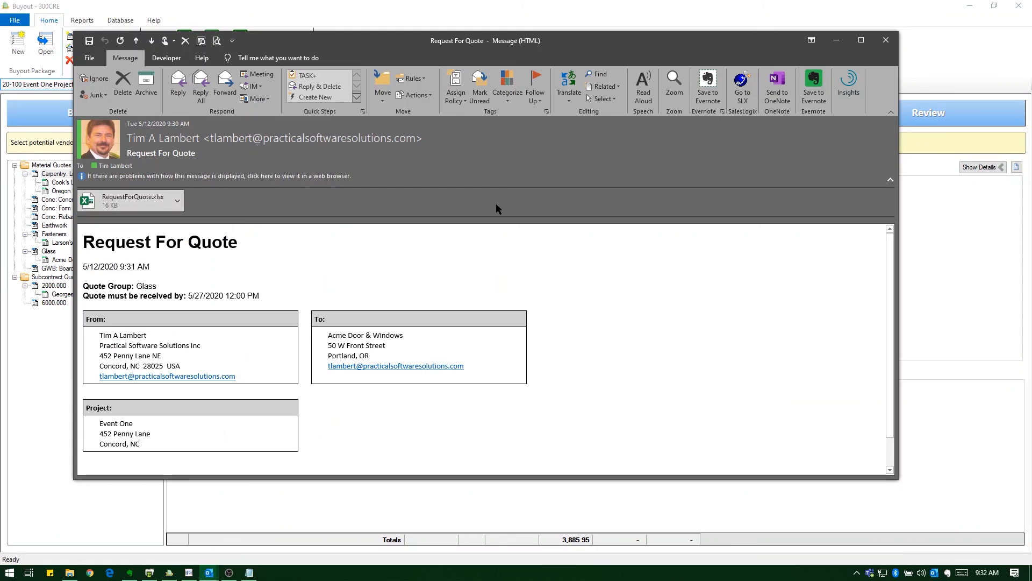
Step: Read the Glass request email and examine its attached RequestForQuote.xlsx workbook, closing both without changes
scroll(627, 300, down, 1)
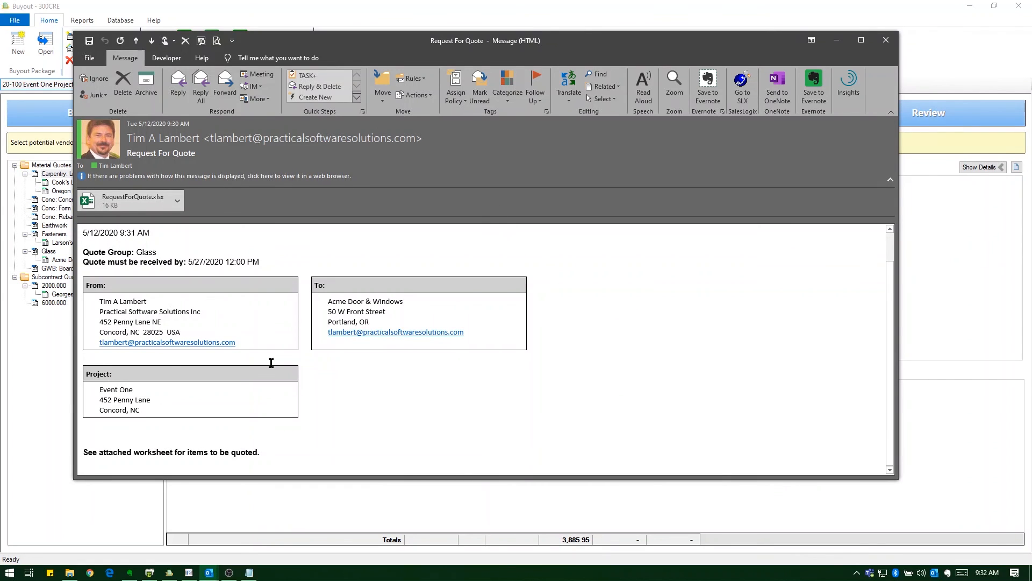
click(177, 204)
click(176, 204)
click(117, 232)
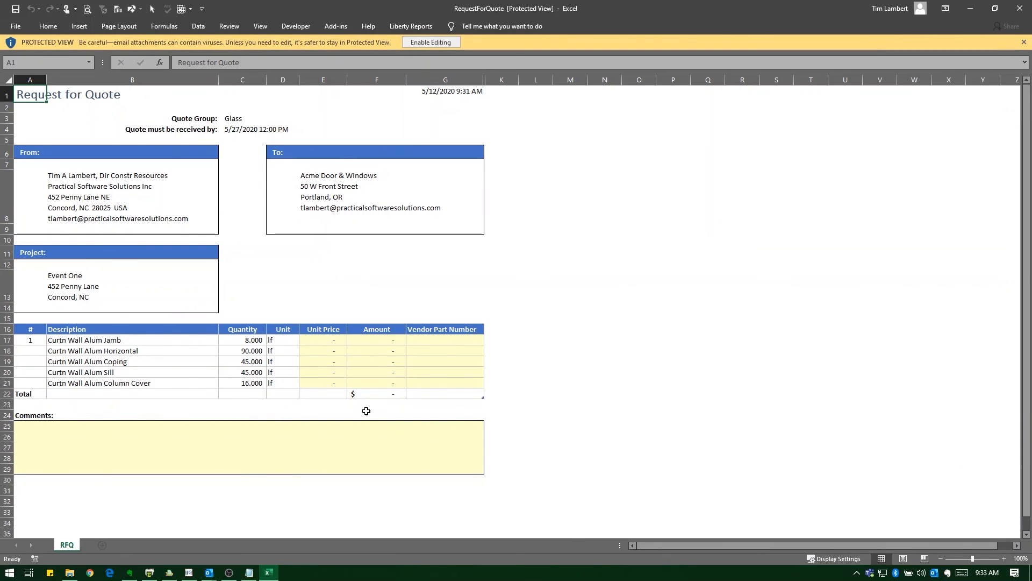
click(1027, 8)
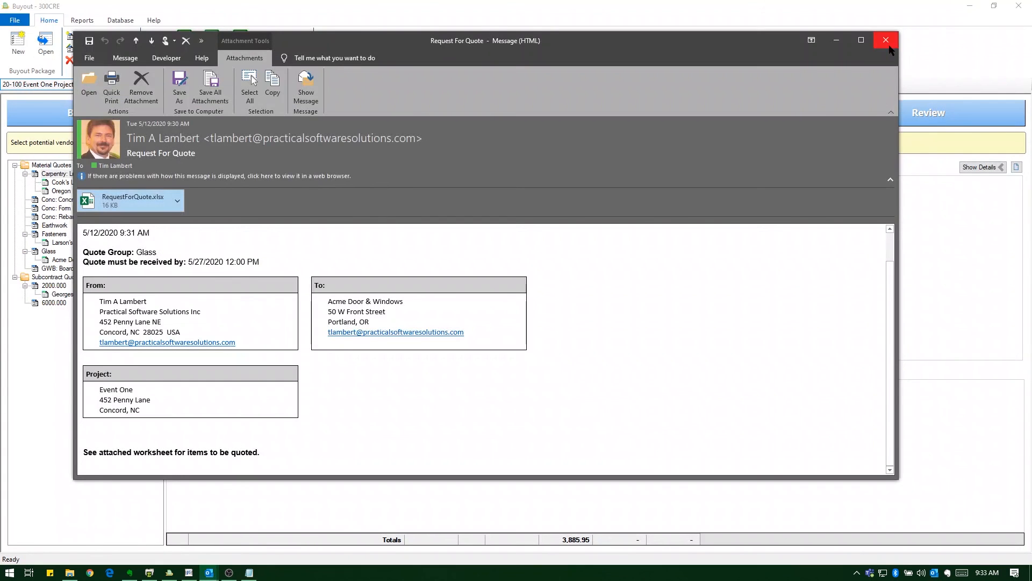
click(888, 45)
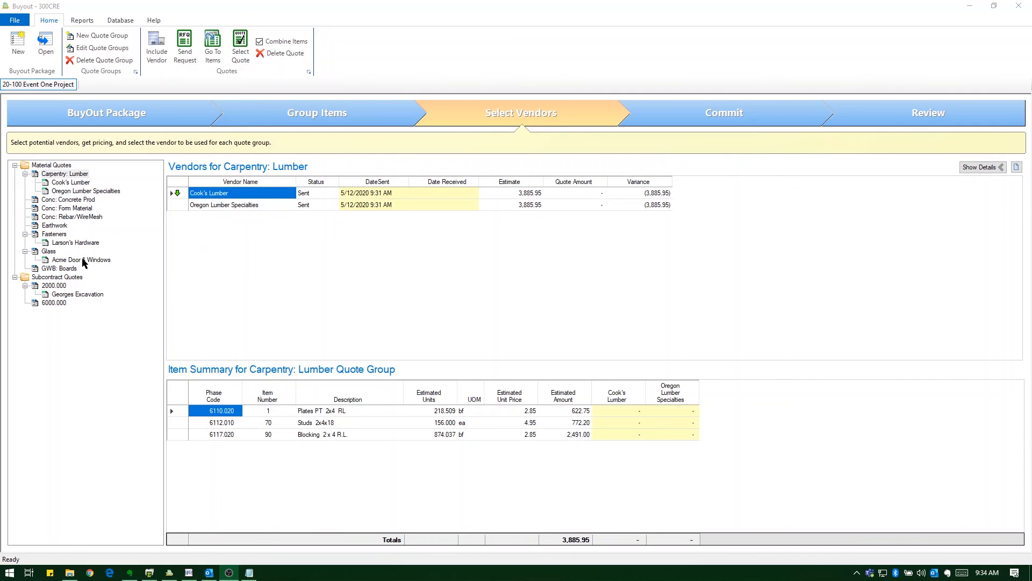
Step: Check the vendor status for the Glass quote group and view the Cook's Lumber quote detail under Carpentry: Lumber
click(53, 253)
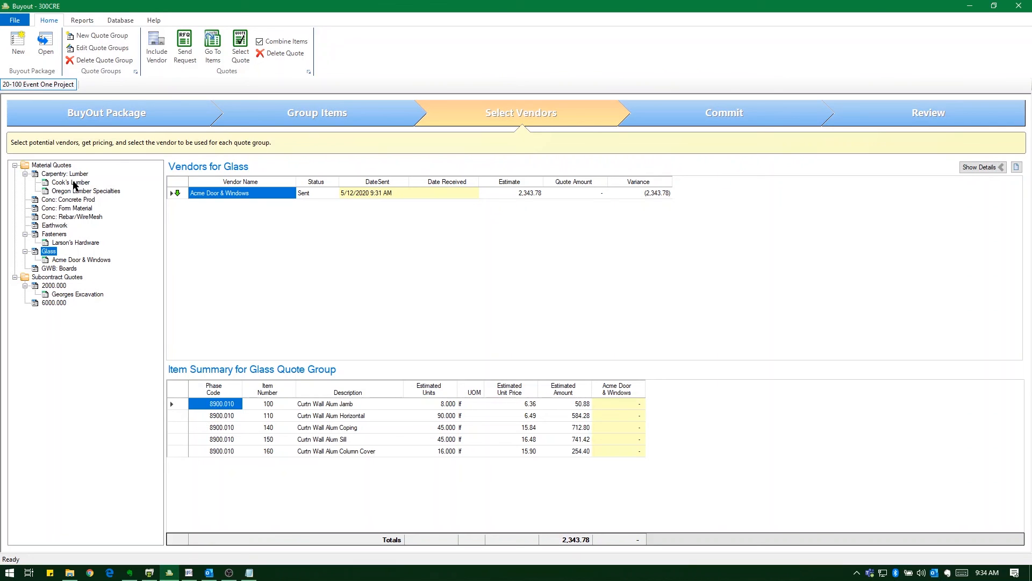
click(77, 175)
click(75, 182)
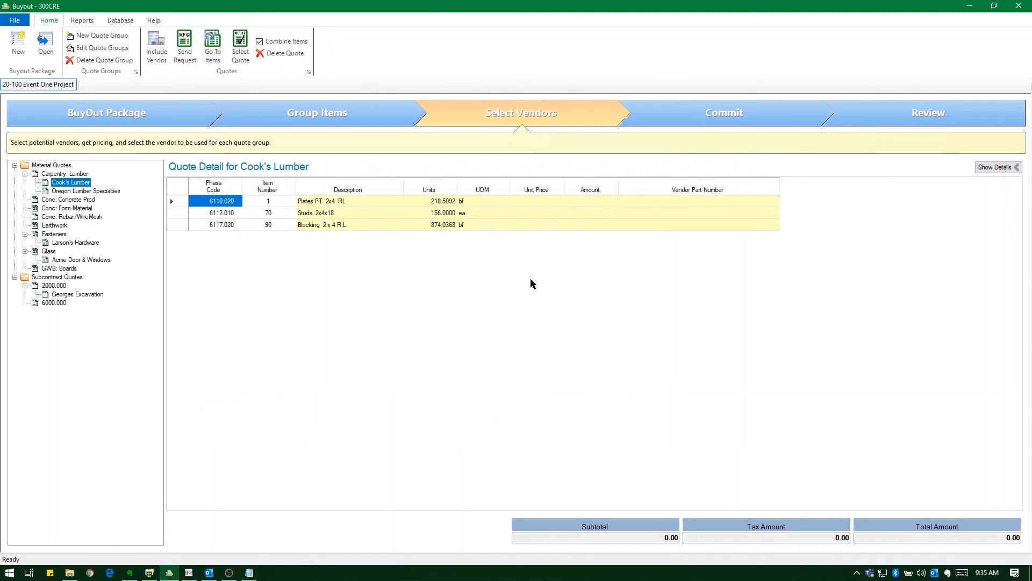
Step: Compare the estimated unit prices for Carpentry: Lumber and set Cook's Lumber's unit price for Plates PT 2x4 RL to 3
click(77, 175)
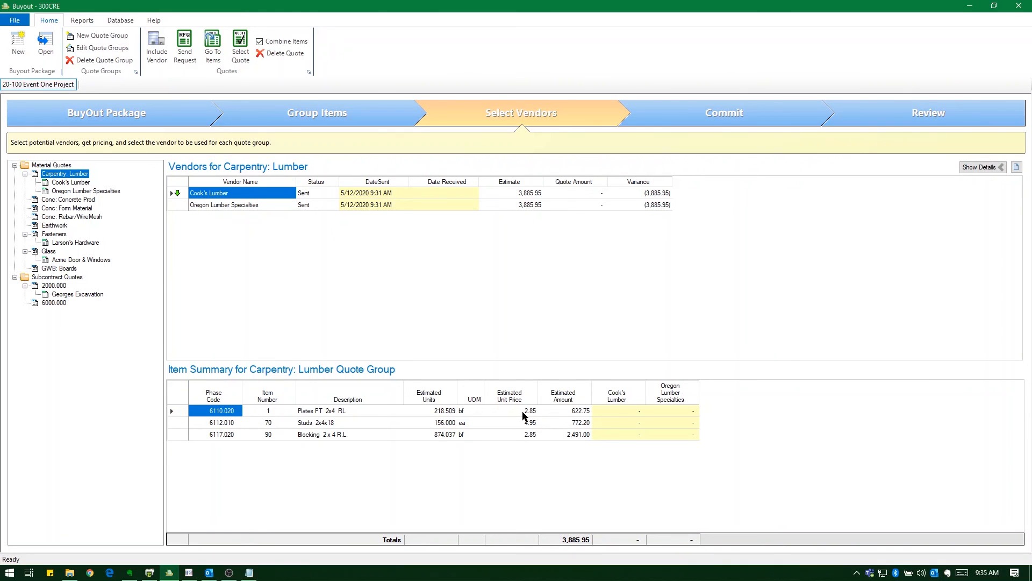
click(537, 422)
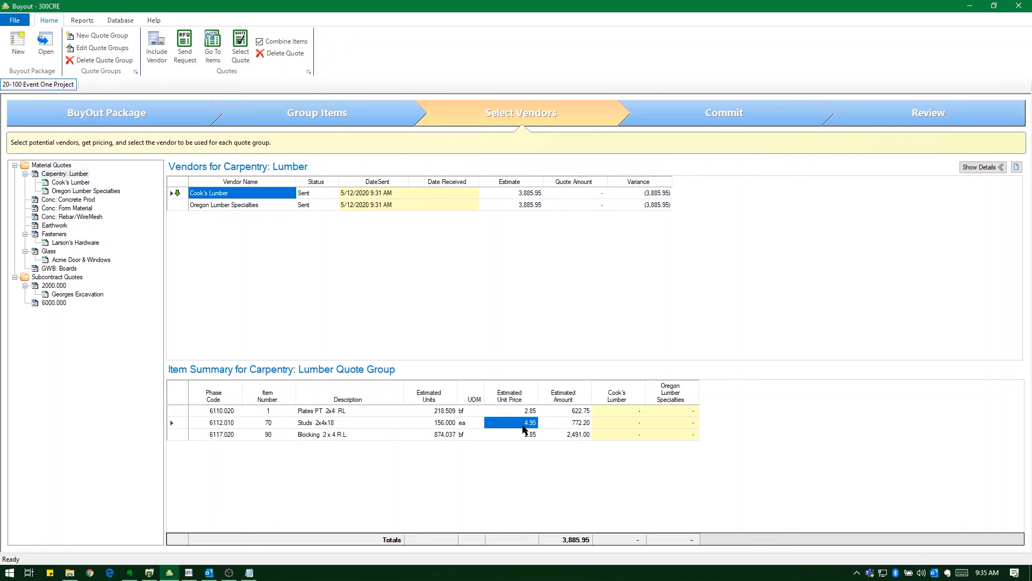
click(523, 435)
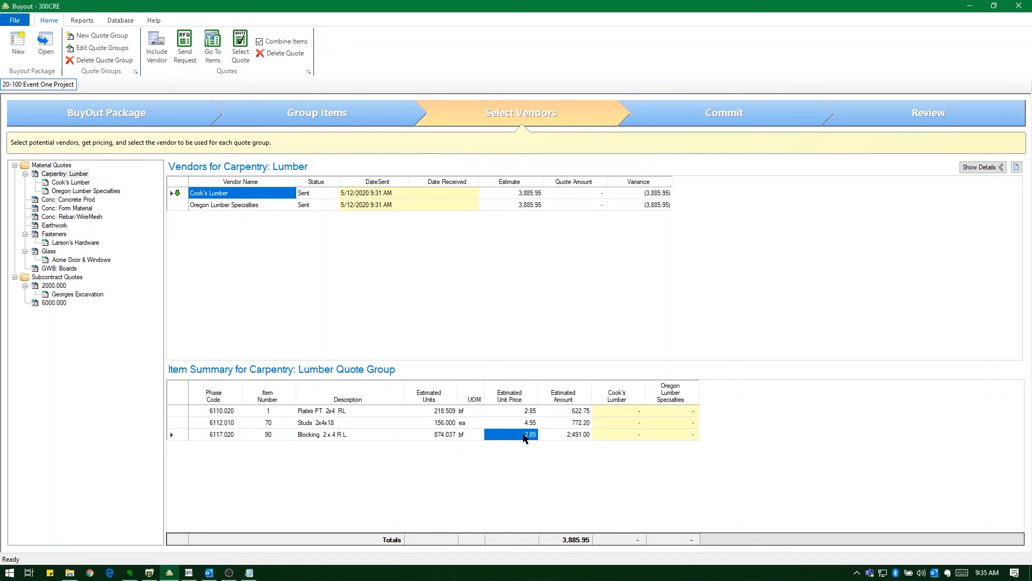
click(67, 183)
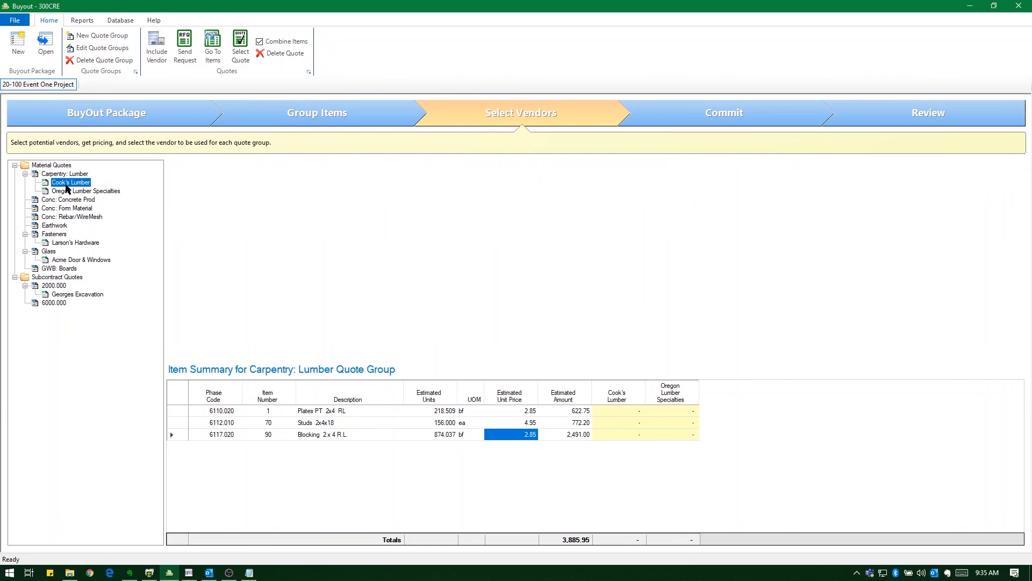
click(525, 200)
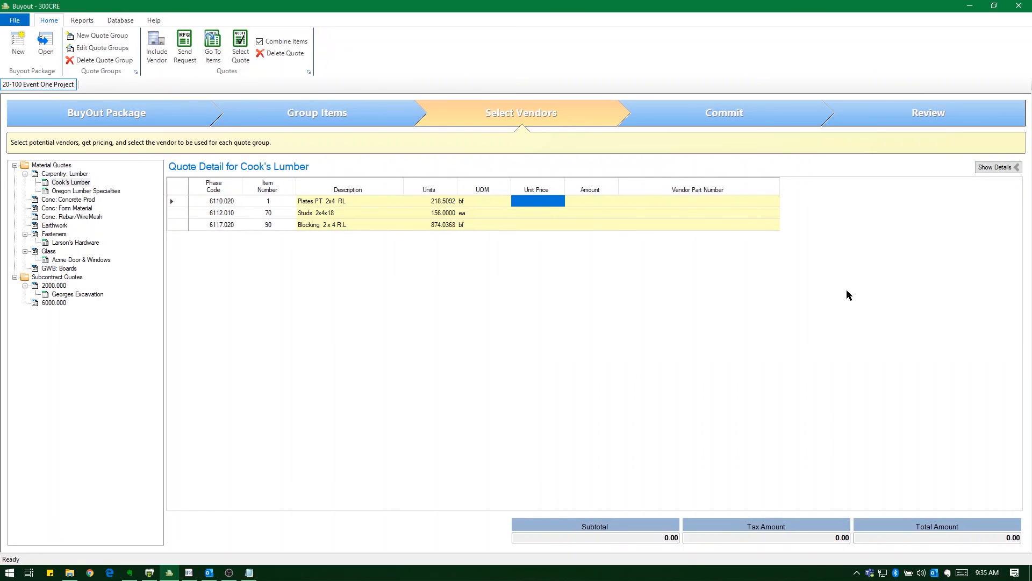
text(3)
key(Return)
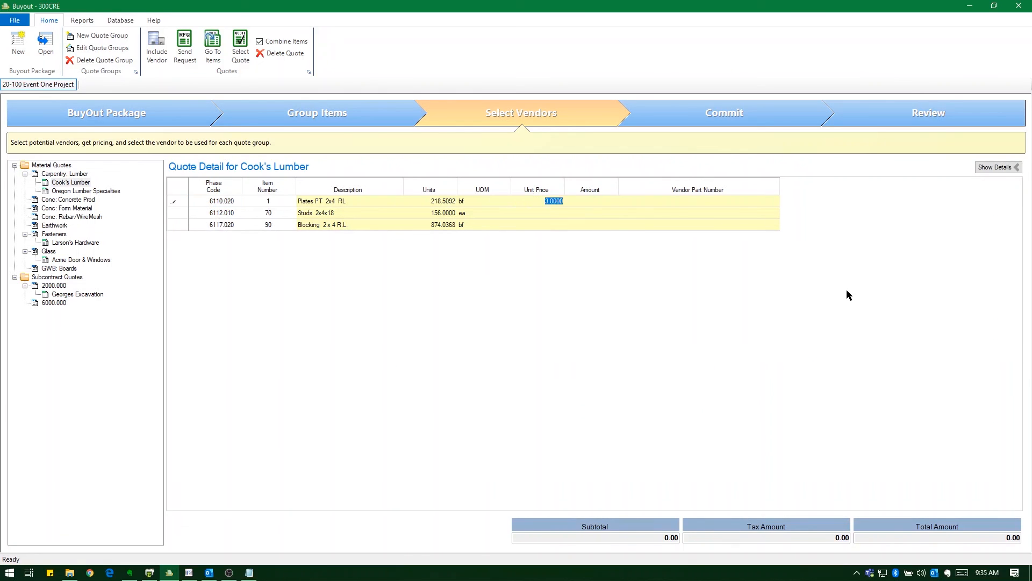
key(Down)
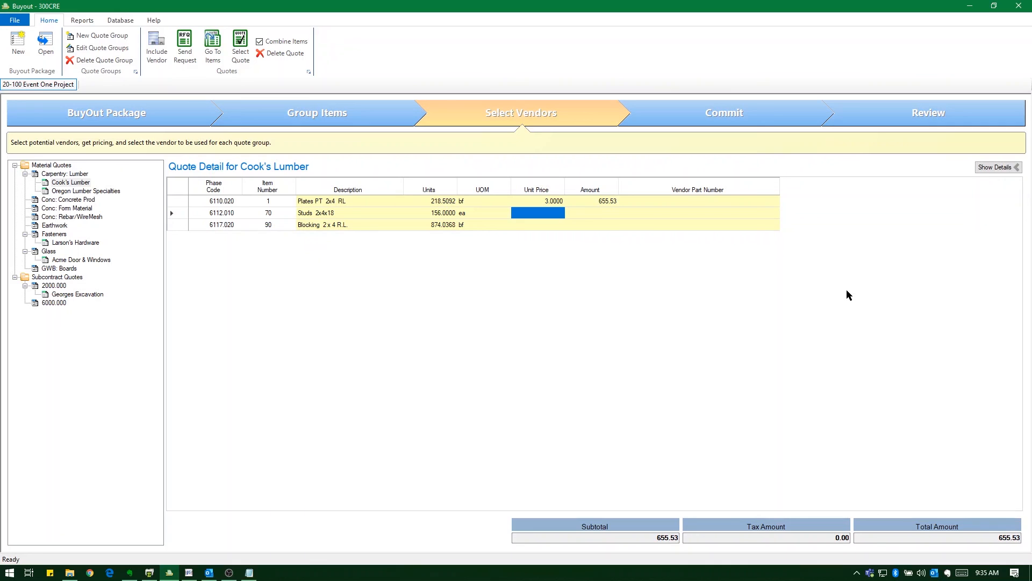
Step: Set Cook's Lumber's unit prices to 4.85 for Studs 2x4x18 and 2.5 for Blocking 2x4 R.L
text(4.85)
key(Return)
key(Down)
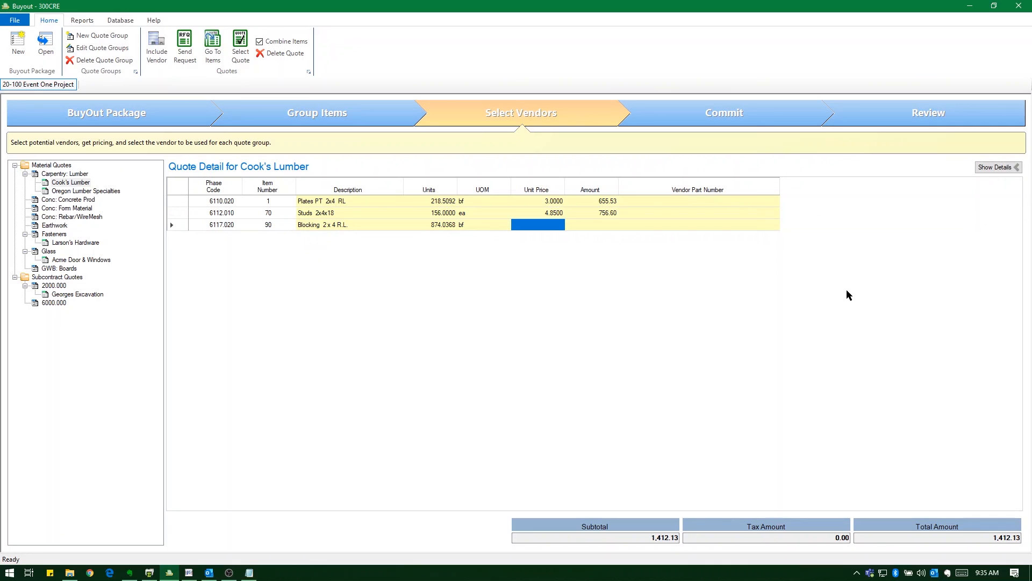
text(2.5)
key(Return)
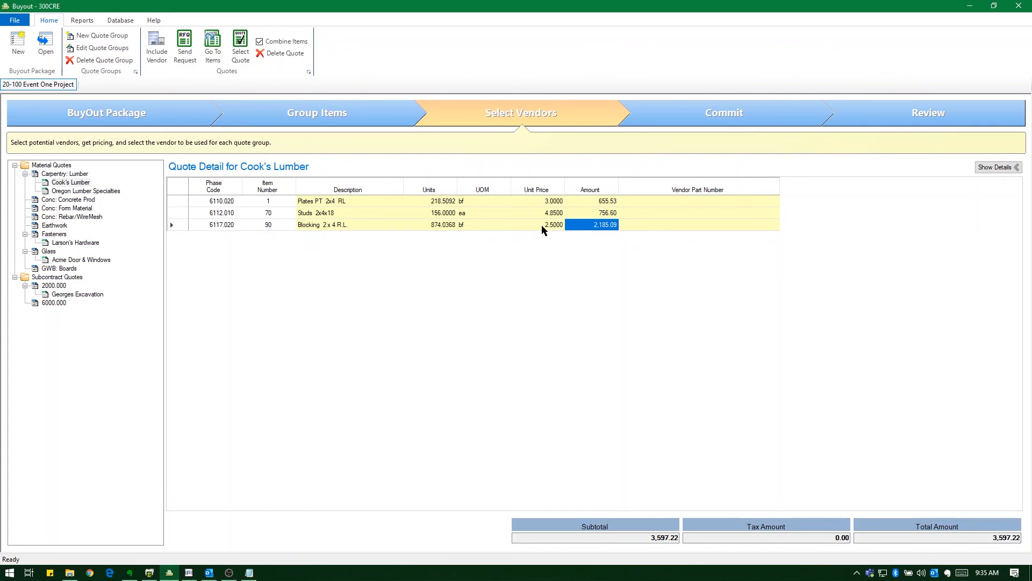
Step: Enter Oregon Lumber Specialties' unit prices: 3.25 for Plates PT 2x4 RL, 5.10 for Studs 2x4x18 and 2 for Blocking 2x4 R.L
click(89, 193)
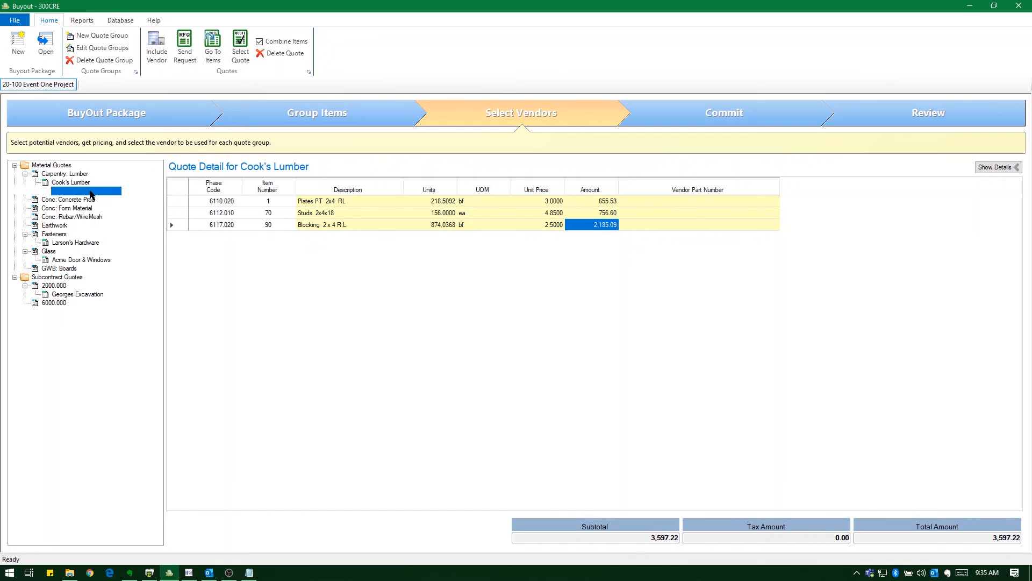
click(543, 201)
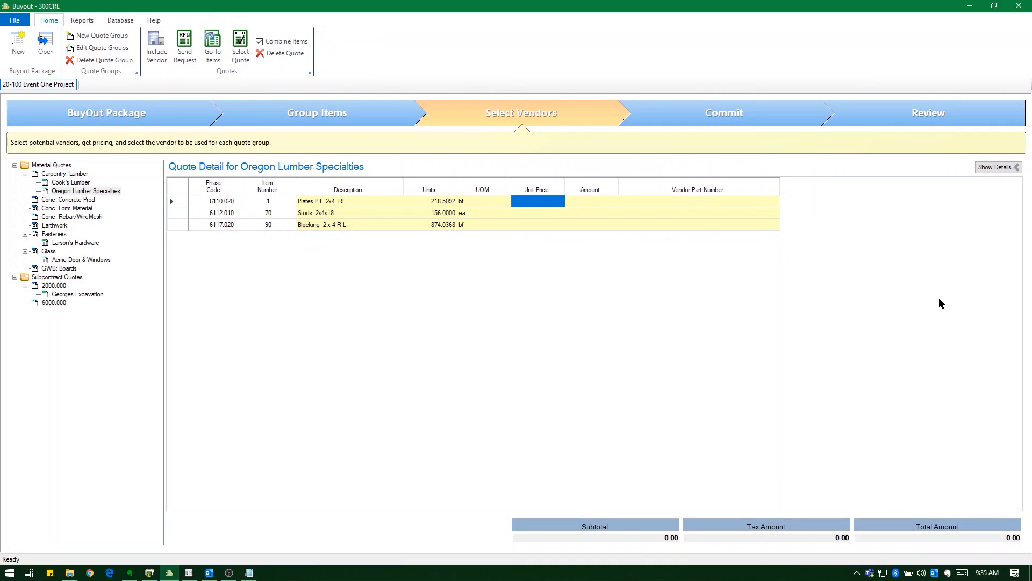
text(3.25)
key(Return)
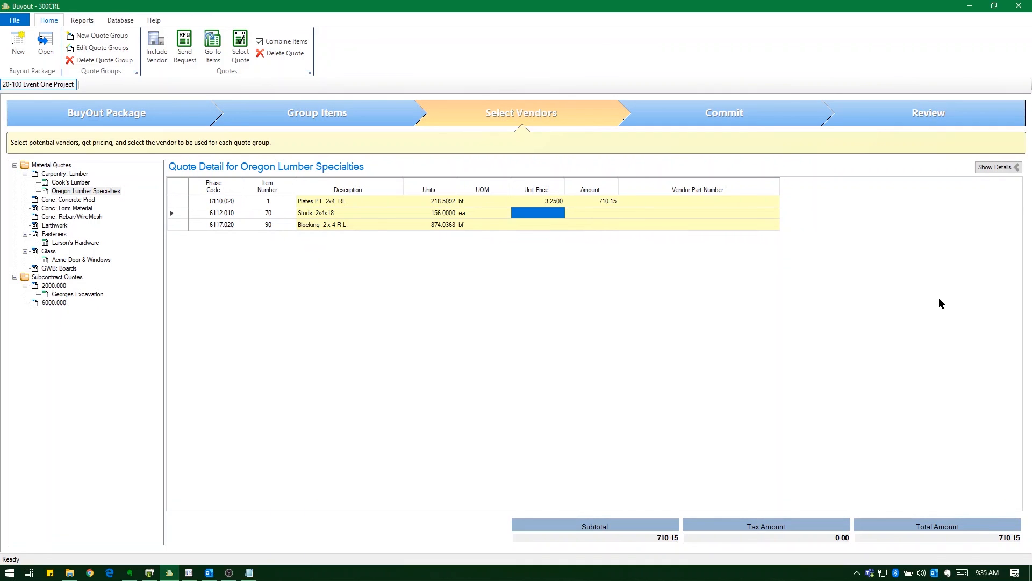
text(5.10)
key(Return)
text(2)
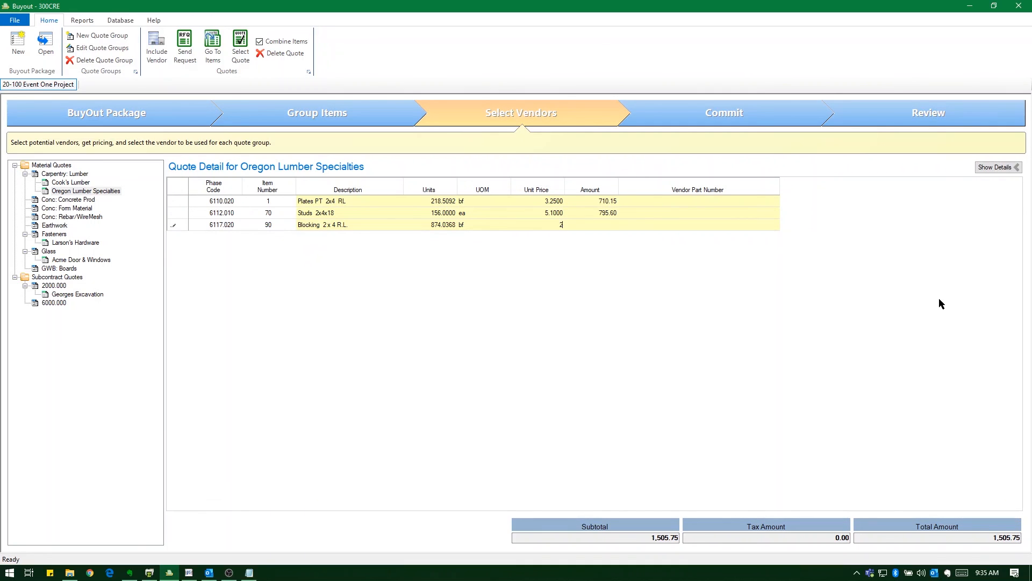
key(Return)
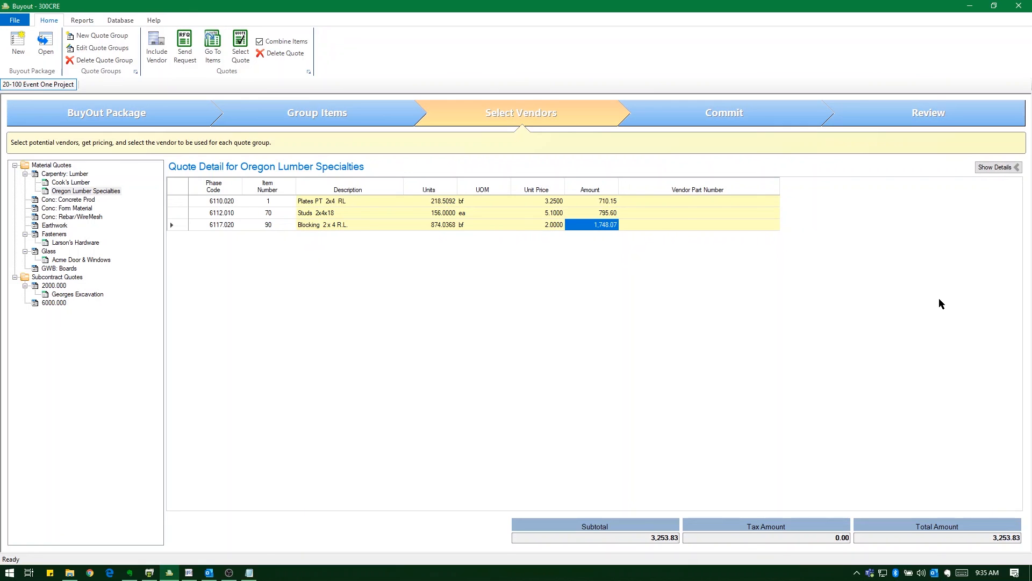
Step: Compare the vendor quotes for Carpentry: Lumber and select the Cook's Lumber quote for the group
click(76, 173)
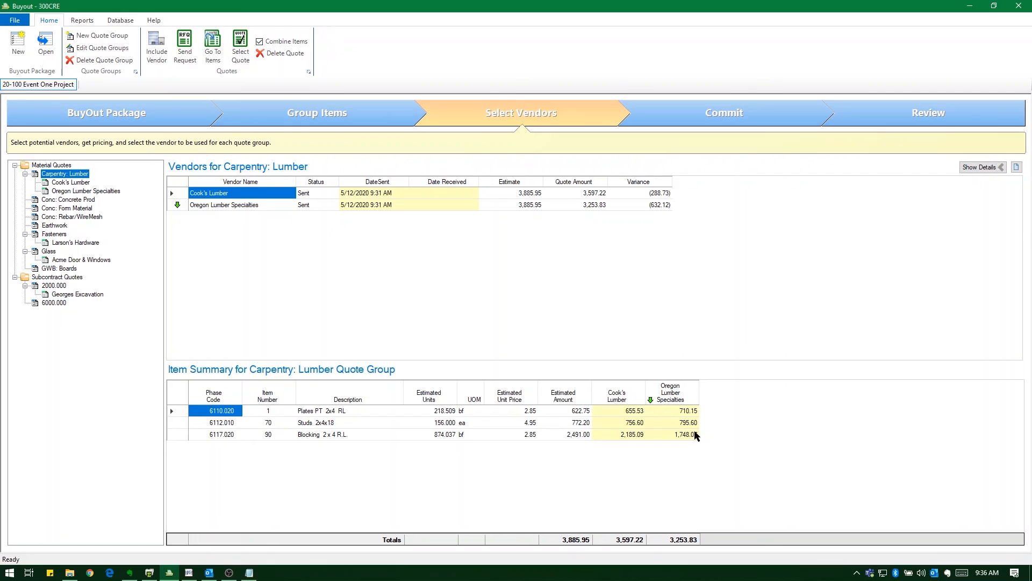
click(221, 193)
right_click(237, 195)
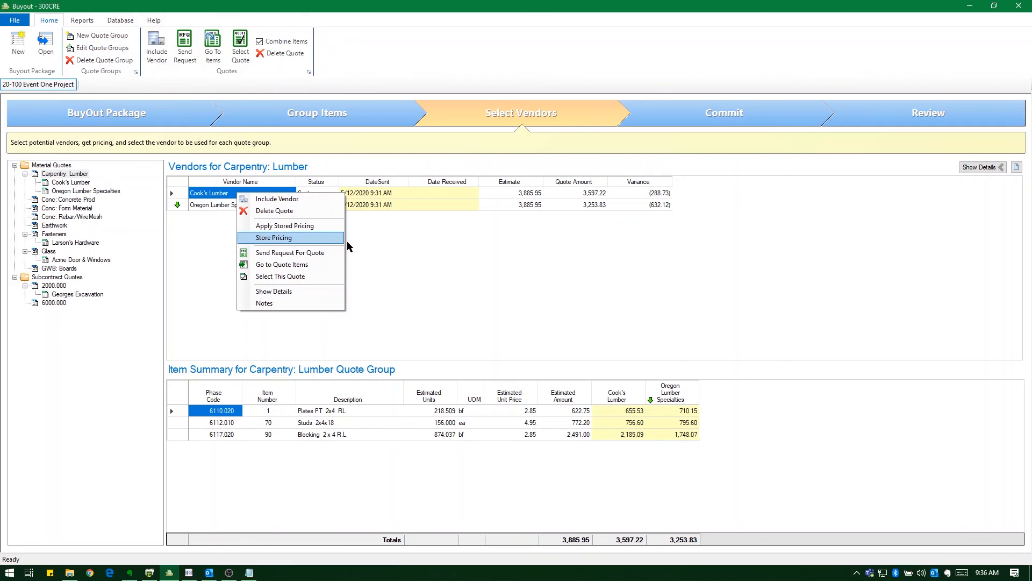
right_click(626, 397)
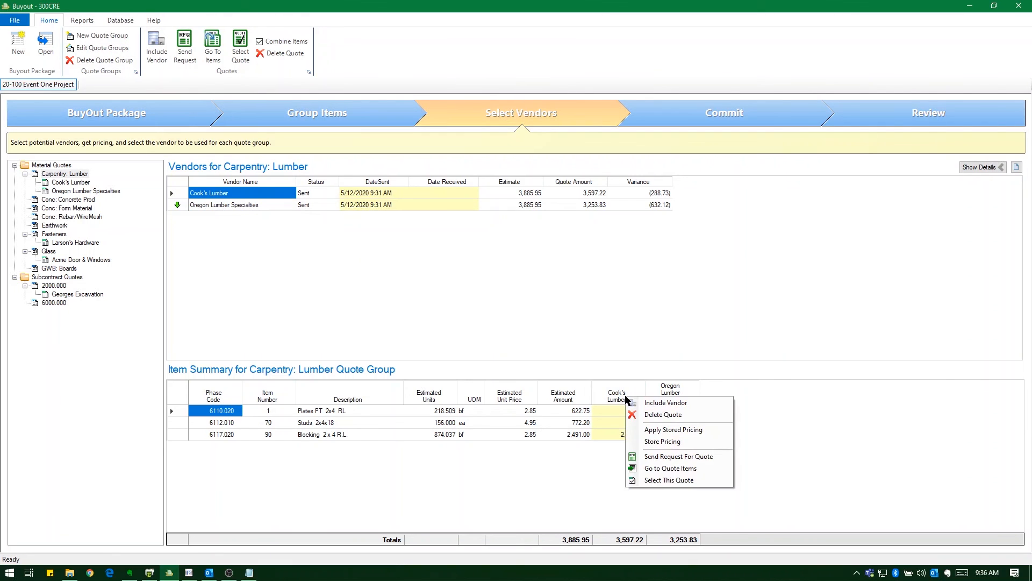
click(683, 480)
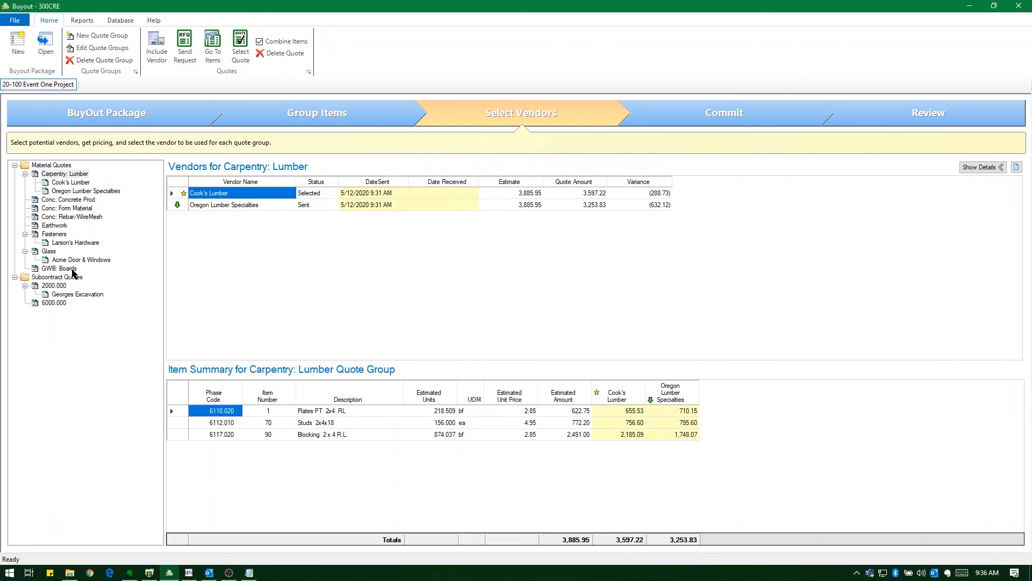
Step: Select the Georges Excavation quote for the 2000.000 subcontract group and check its status in the group's subcontractor list
click(69, 297)
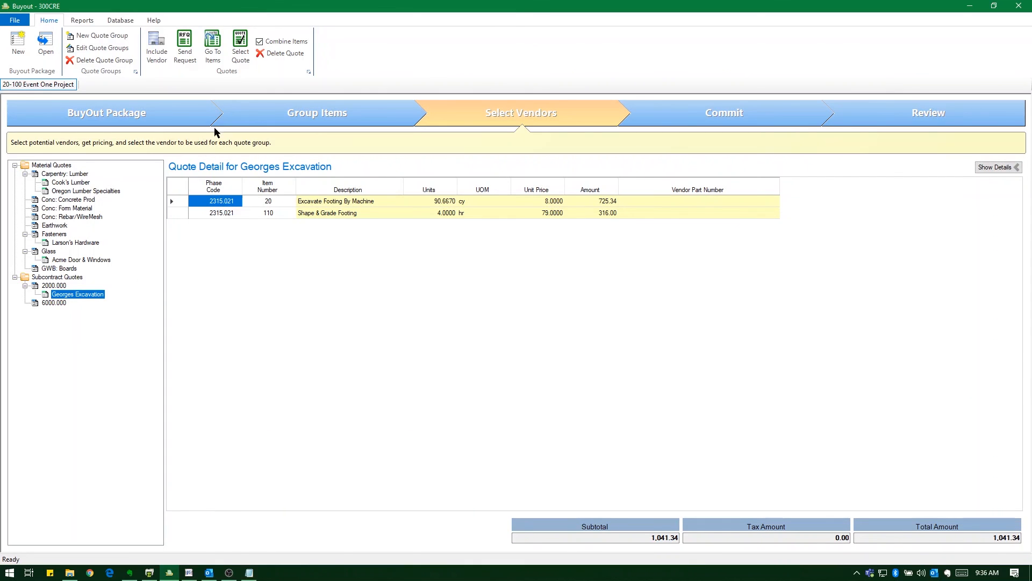
click(240, 54)
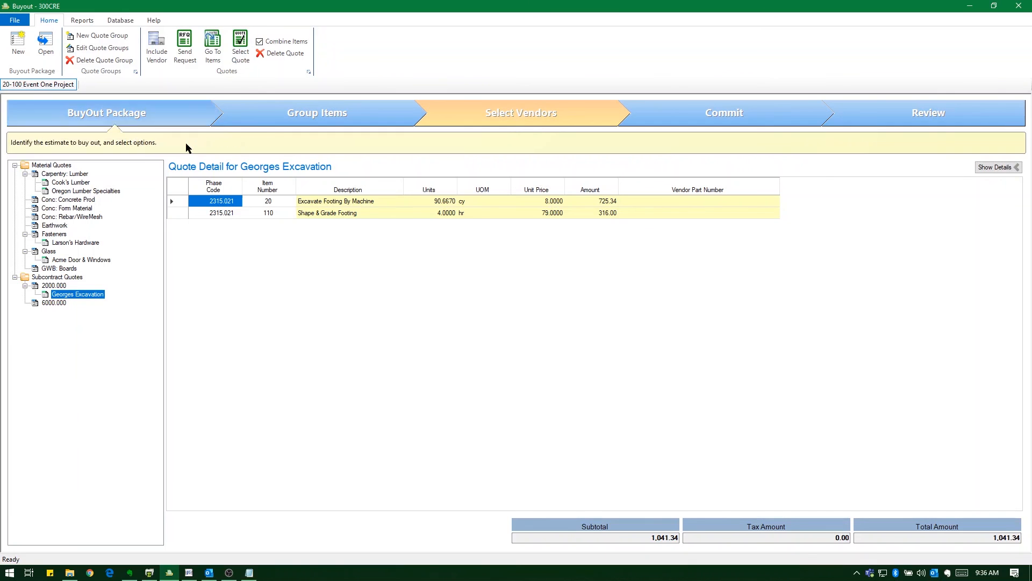
click(57, 286)
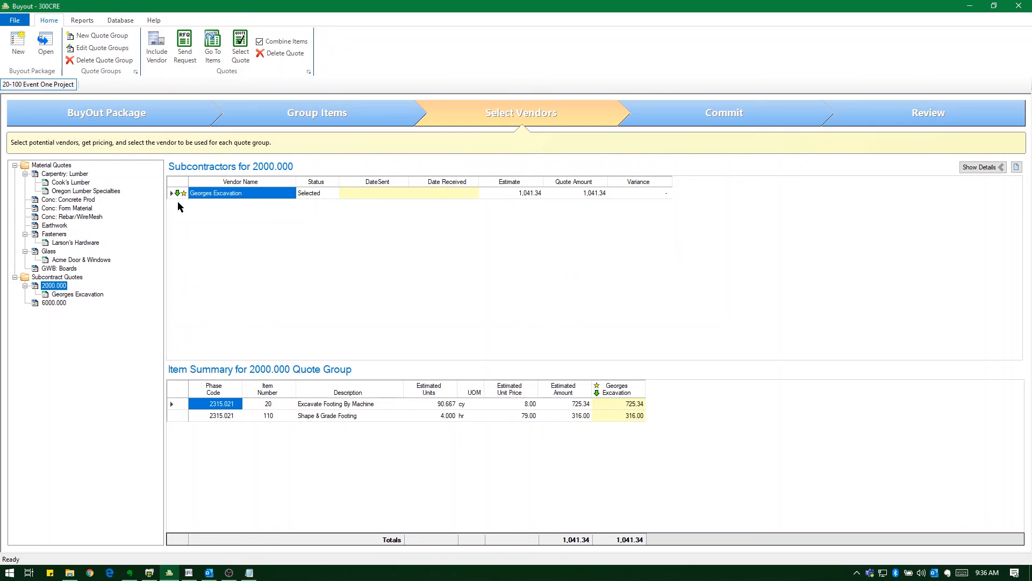
Step: In the Commit stage, check the company-to-vendor links for Georges Excavation and Cook's Lumber, leaving both unchanged
click(693, 109)
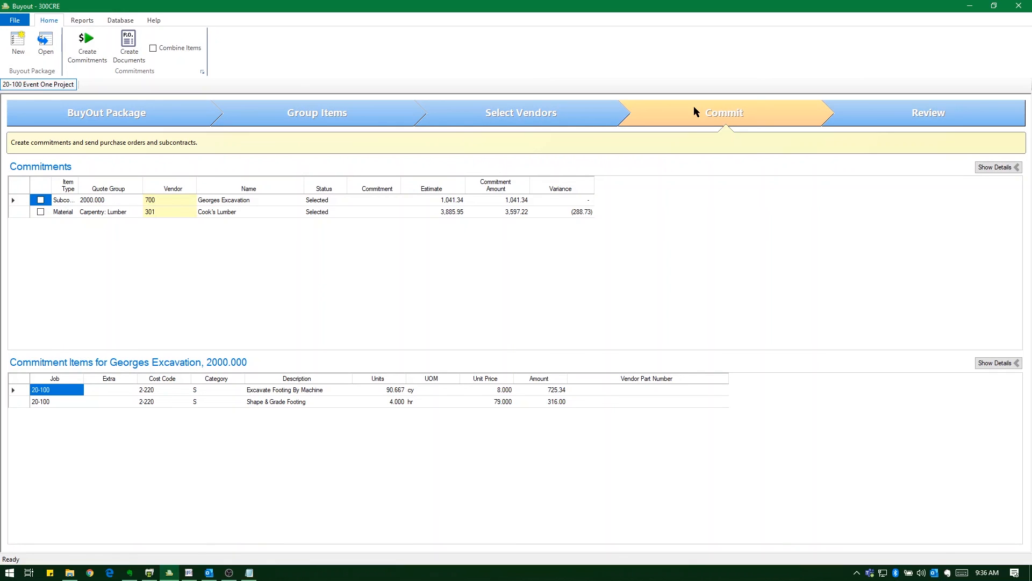
click(170, 202)
click(191, 201)
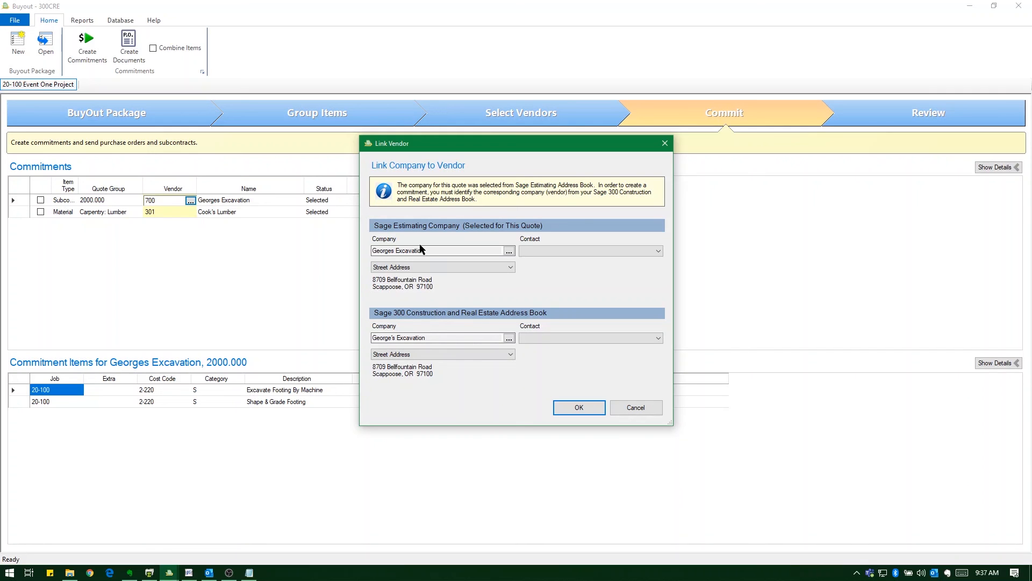
click(650, 412)
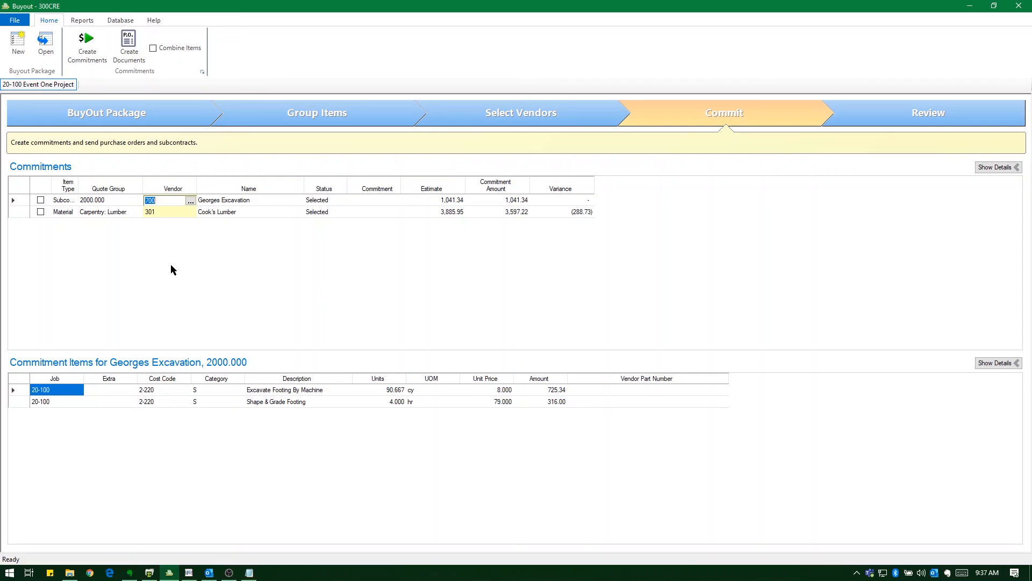
click(168, 213)
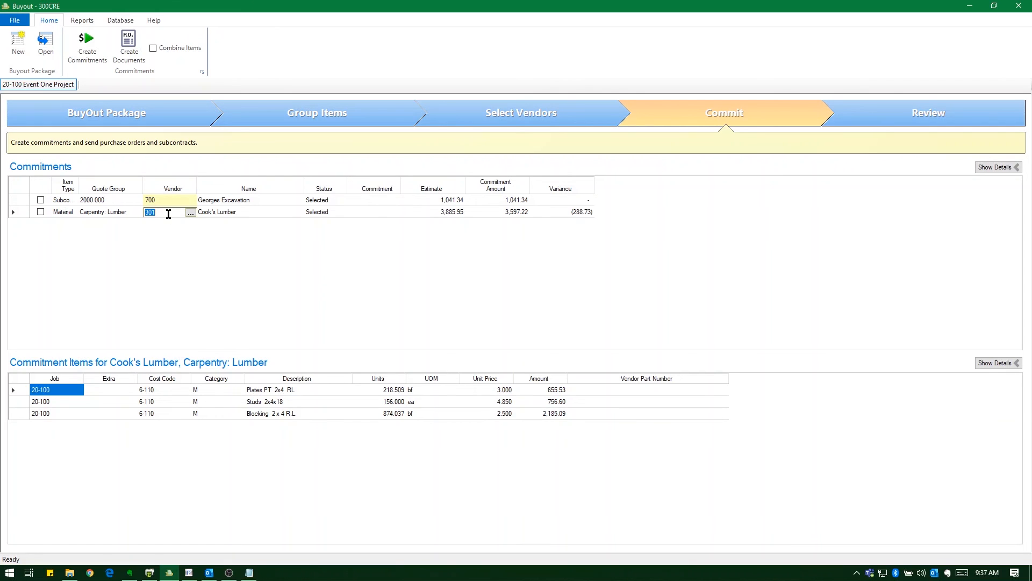
click(190, 213)
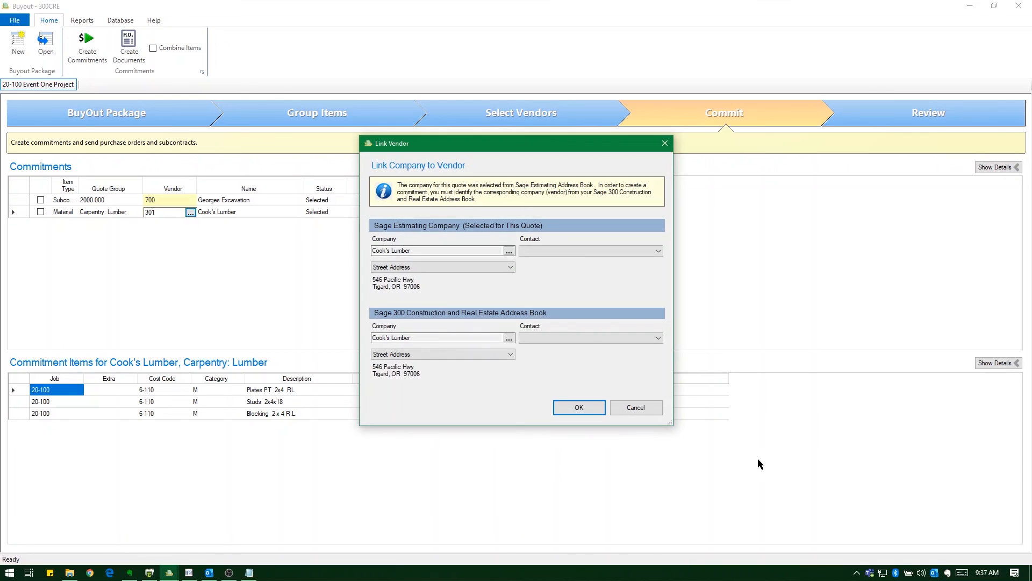
click(651, 412)
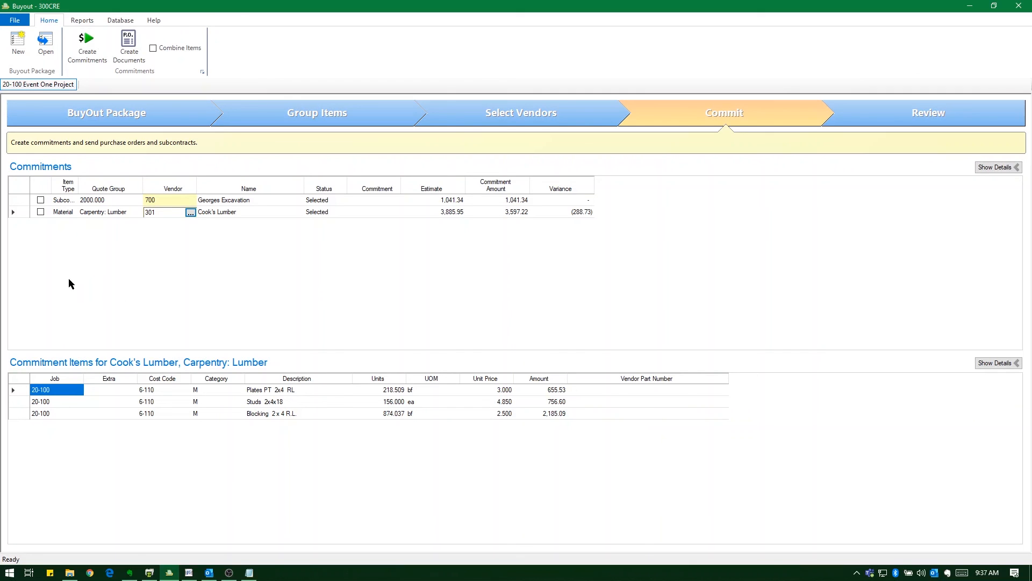
Step: Create the commitments for Georges Excavation and Cook's Lumber in Sage 300 Construction and Real Estate, and close the Create Commitments Journal
click(38, 198)
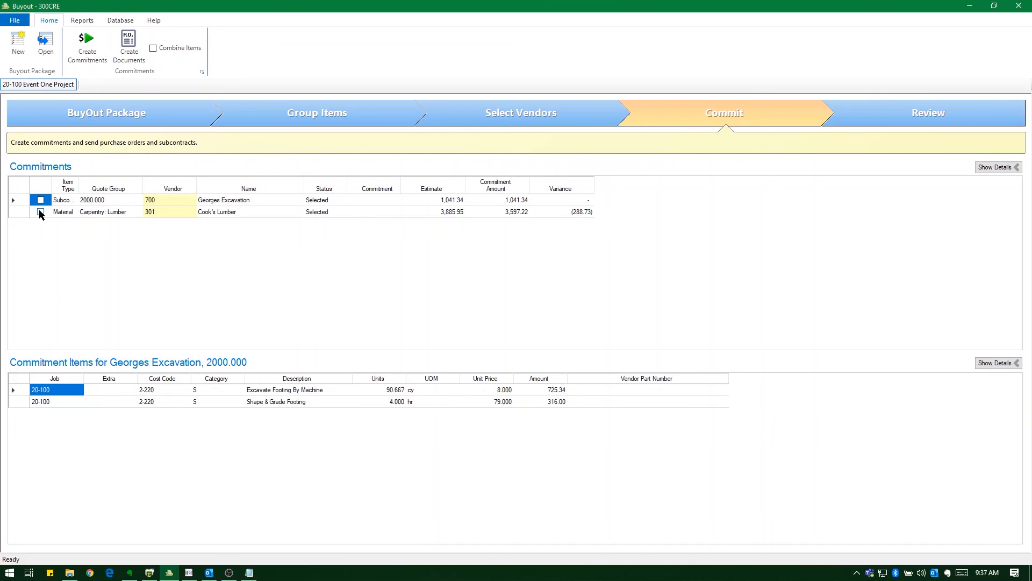
click(40, 210)
click(40, 199)
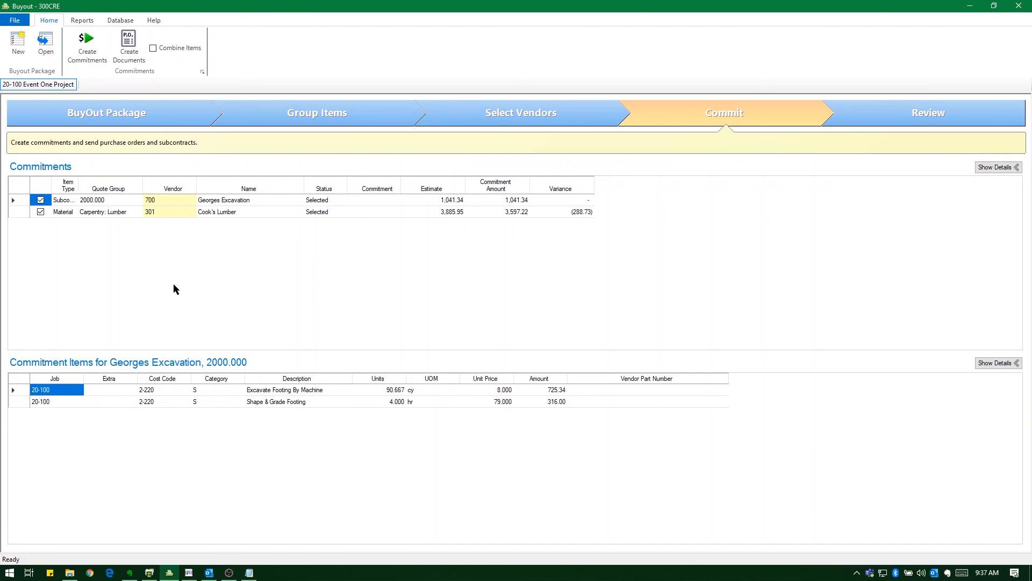
click(89, 53)
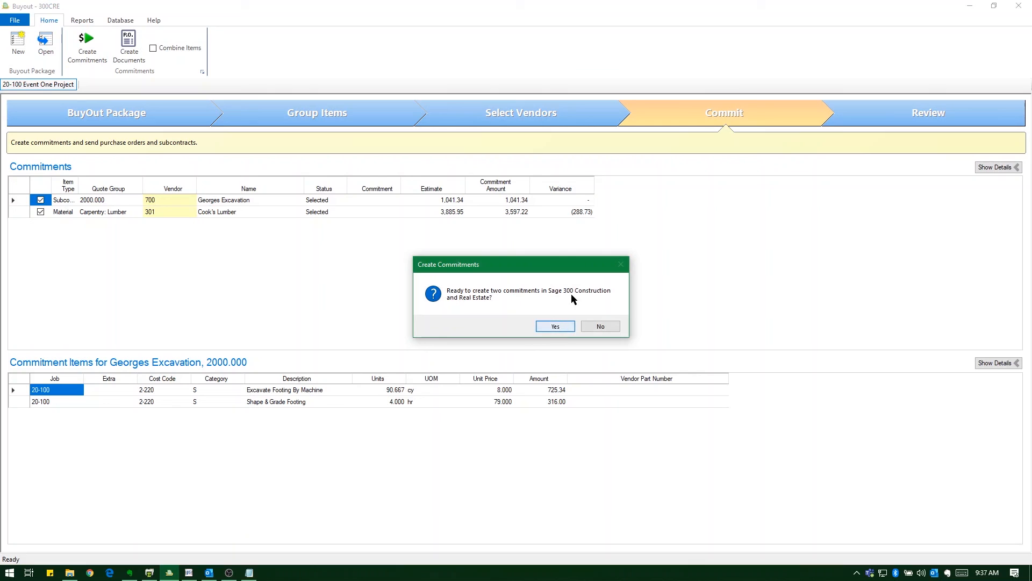
click(557, 327)
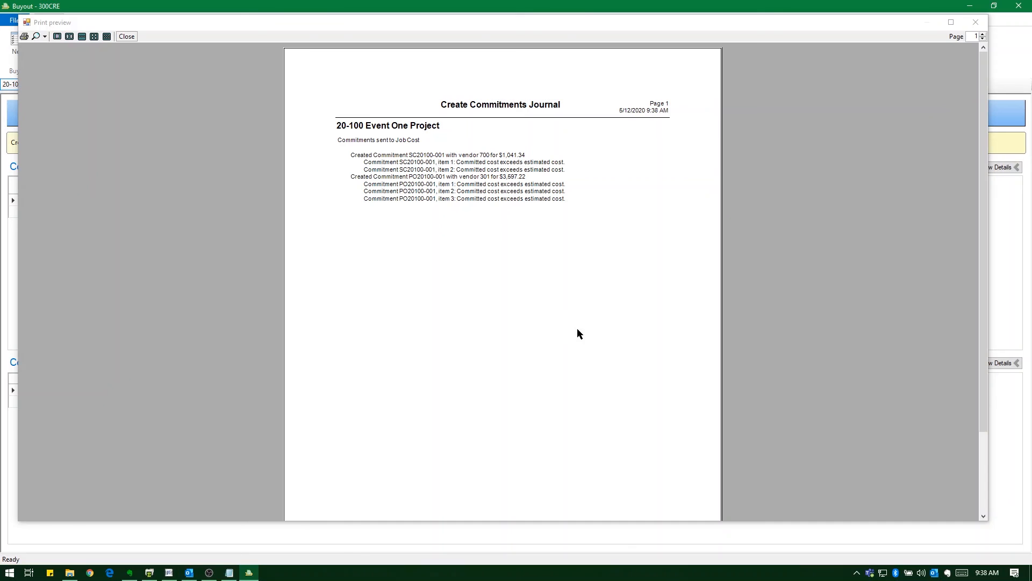
click(976, 22)
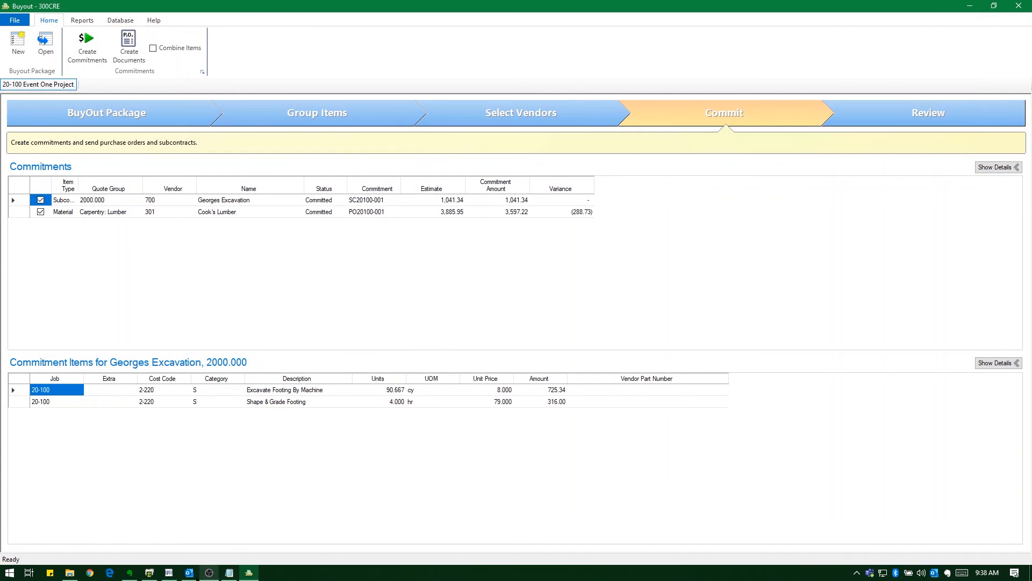
Step: Switch to Sage 300 Job Cost, review commitment SC20100-001 for Georges Excavation, and exit it without saving
click(169, 573)
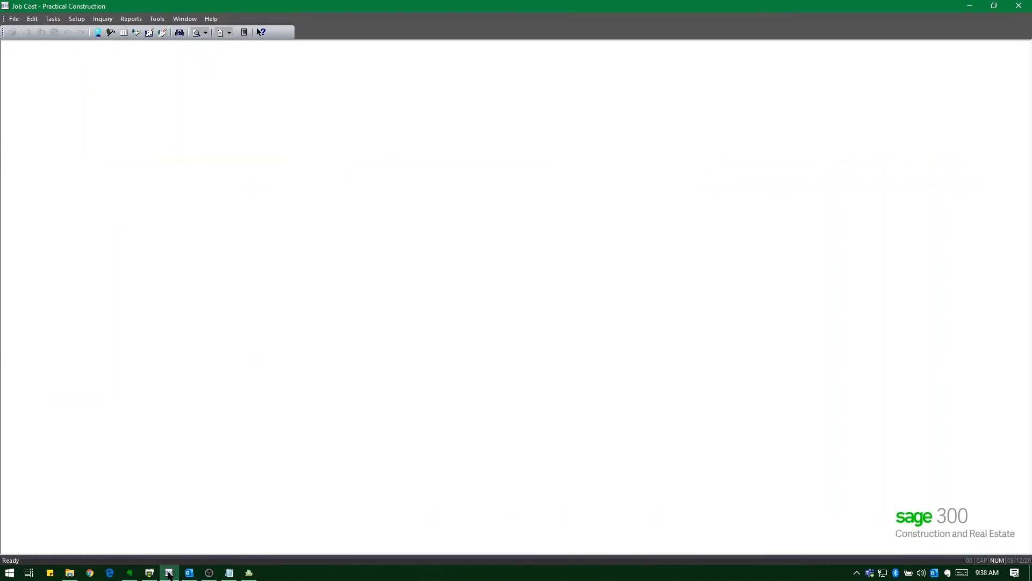
double_click(436, 5)
drag(437, 13, 756, 64)
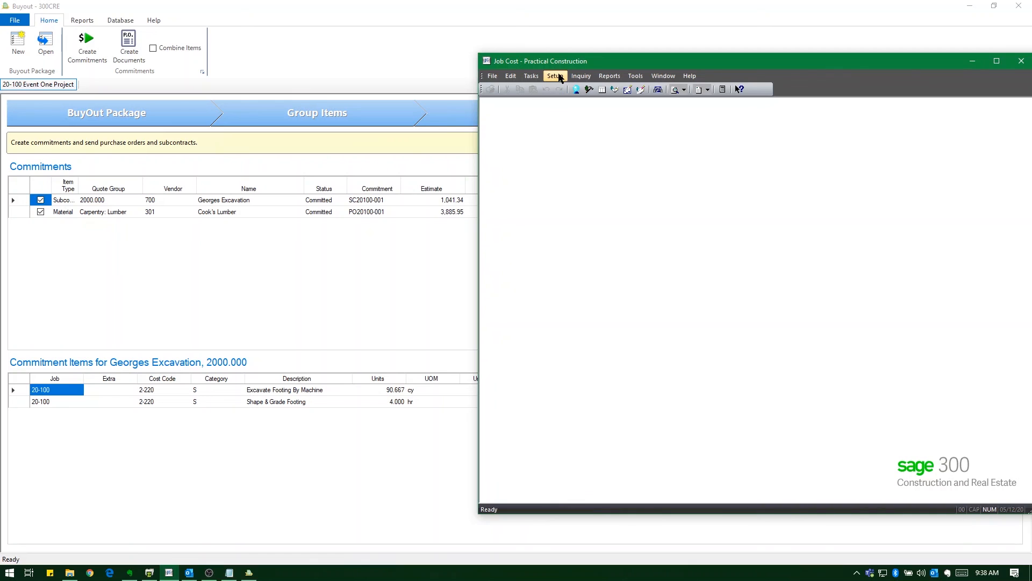
click(532, 76)
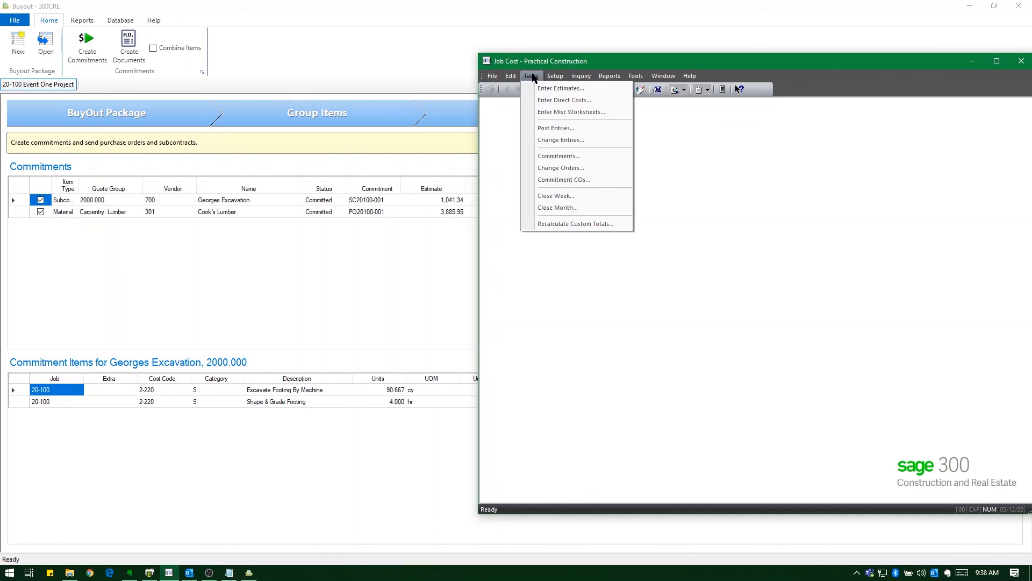
click(556, 156)
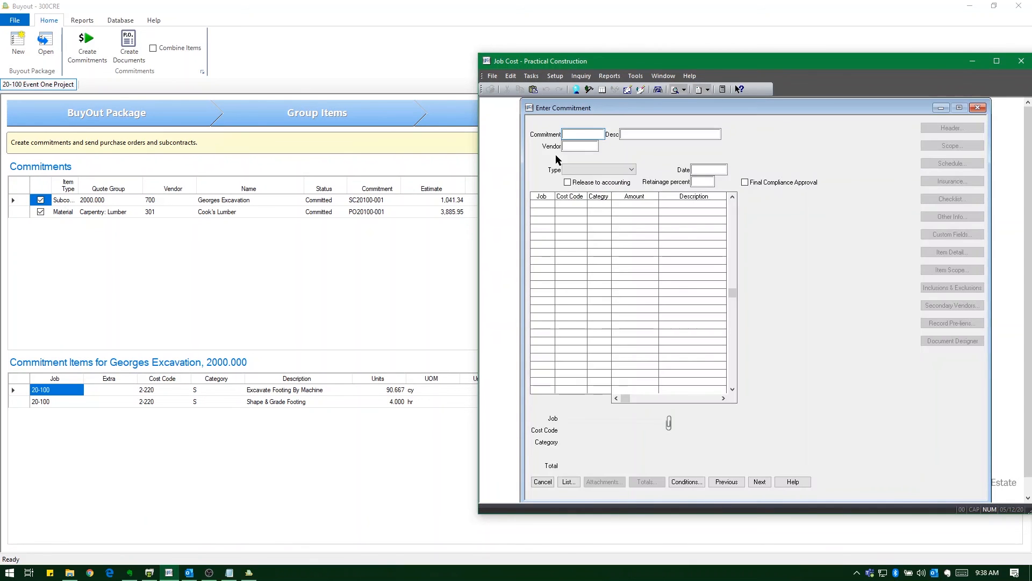
text(SC20100-001)
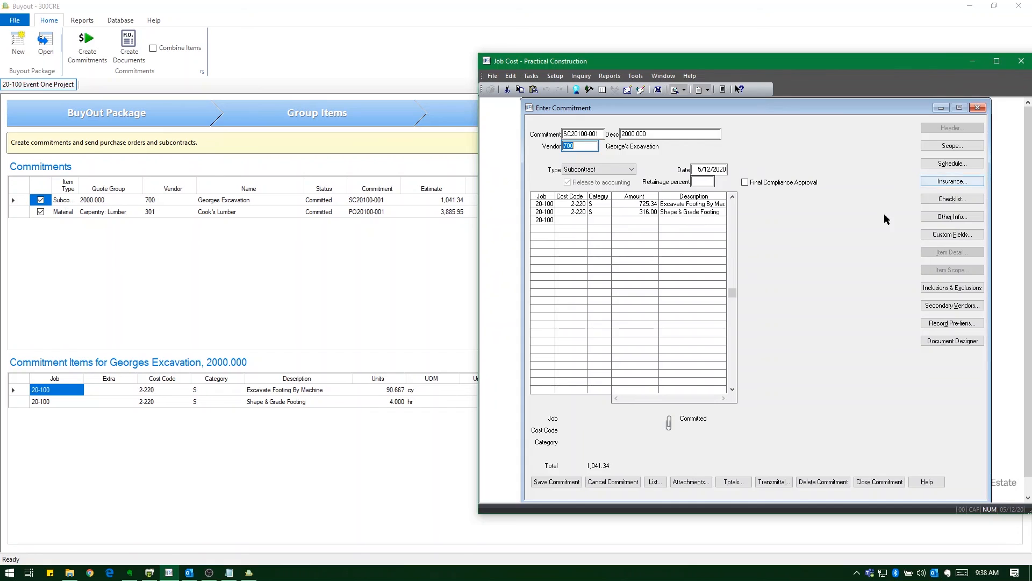
click(629, 482)
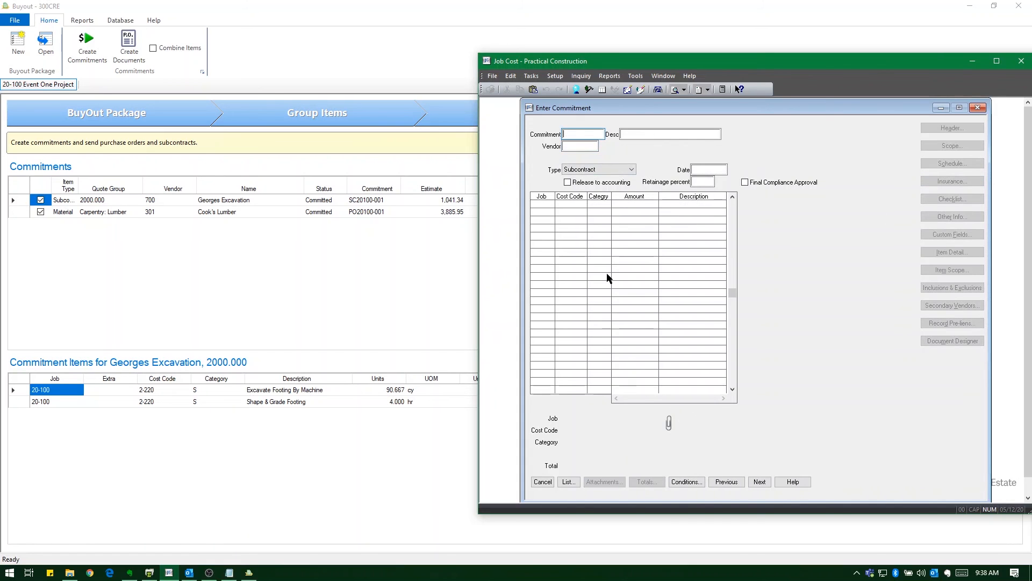
Step: Review commitment PO20100-001 for Cook's Lumber, cancel out of it, and close commitment entry
text(PO20100-001)
key(Tab)
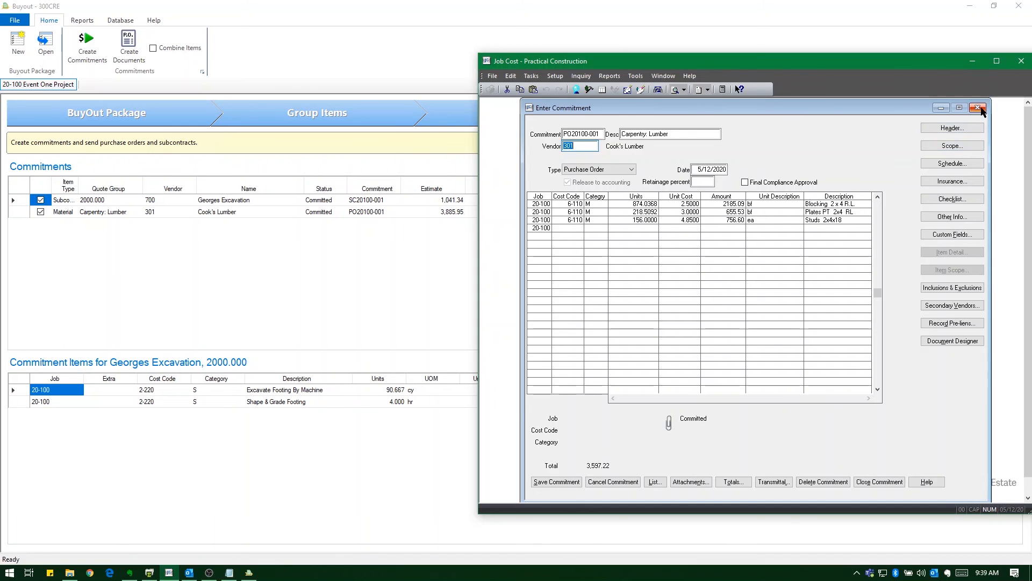
click(613, 482)
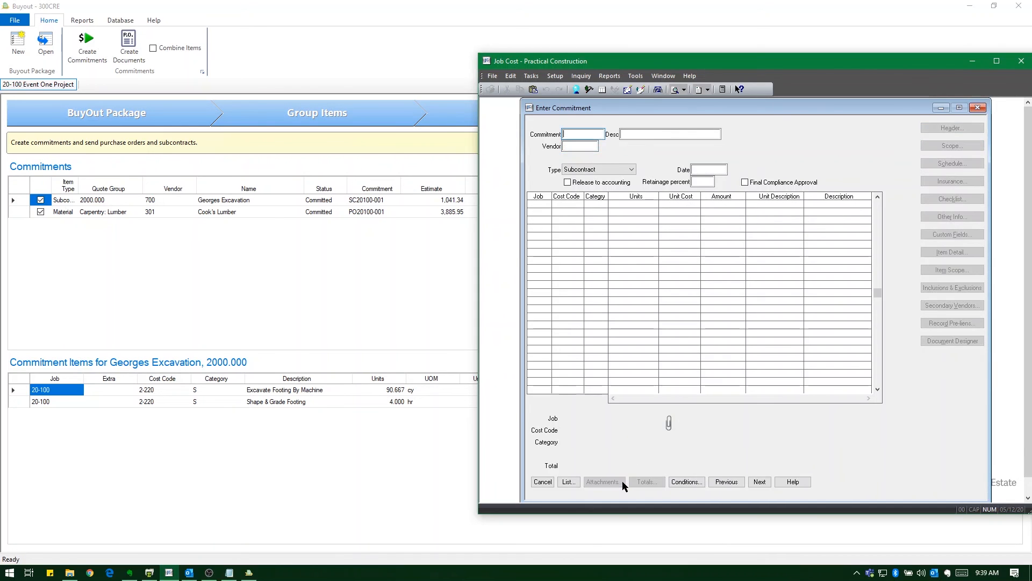
click(543, 482)
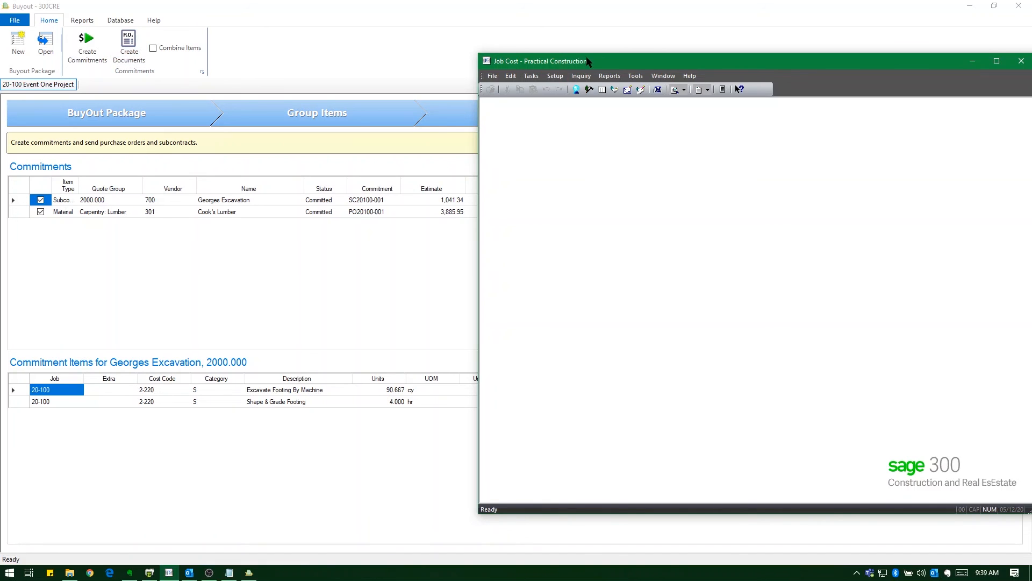
Step: Delete commitment PO20100-001, Carpentry: Lumber, from Job Cost and finish commitment entry by printing the journal to file
click(531, 76)
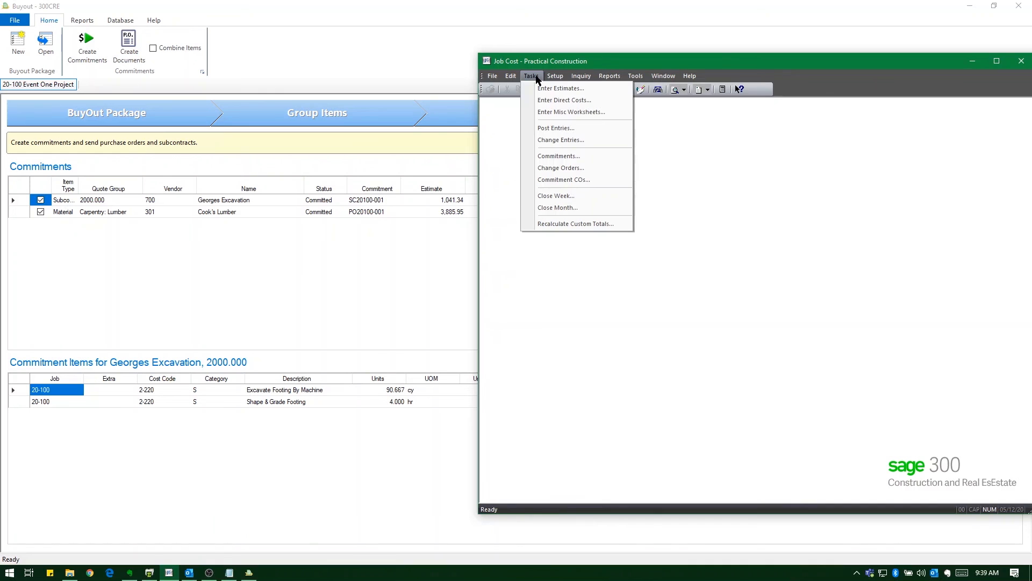
click(549, 157)
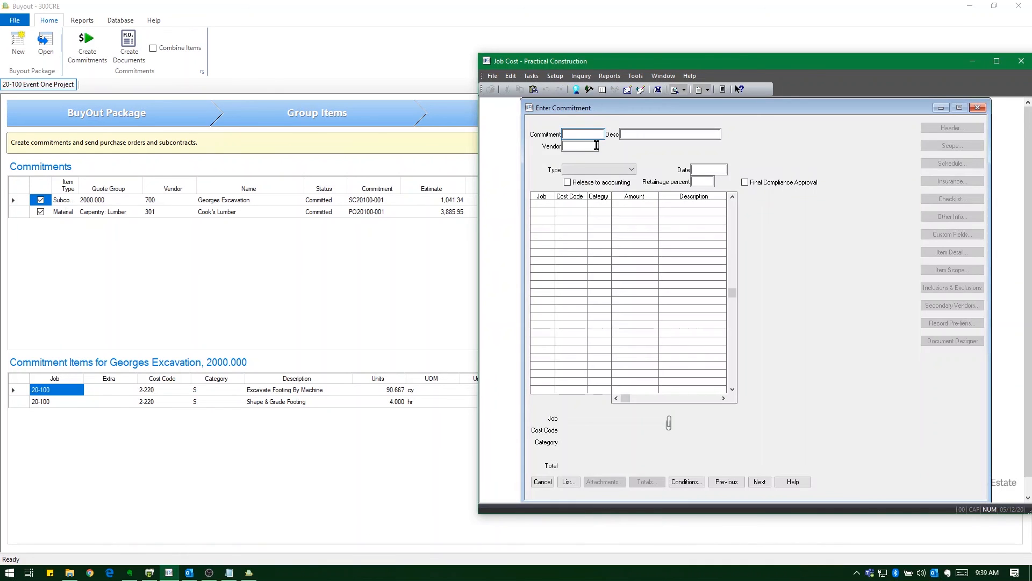
click(570, 483)
scroll(750, 312, down, 5)
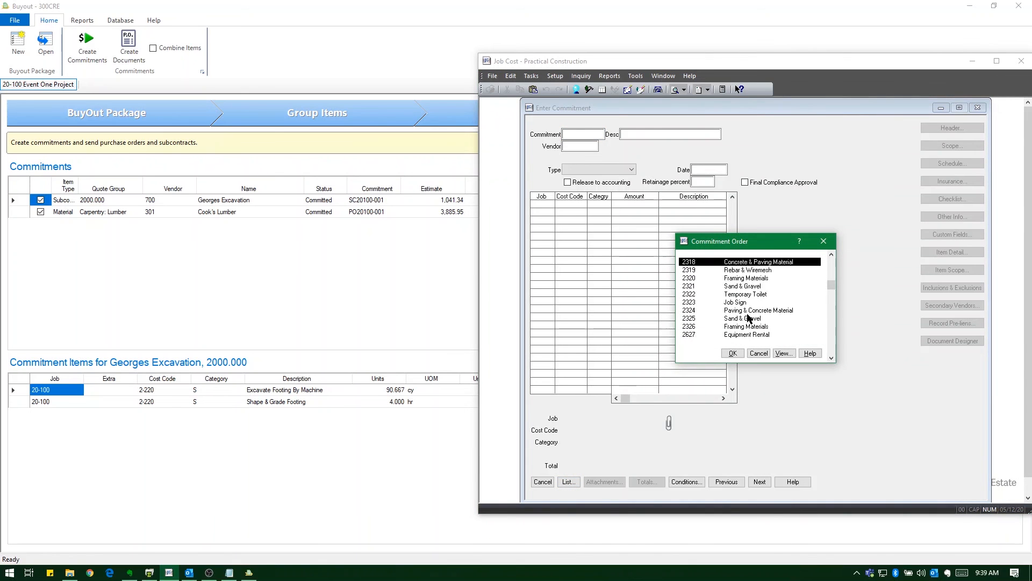
click(832, 323)
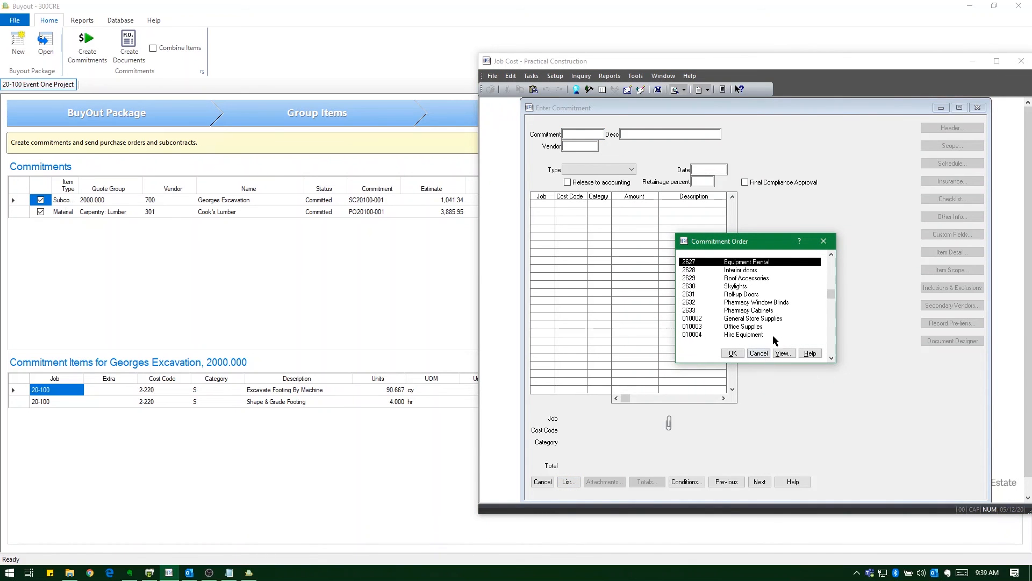
scroll(775, 339, down, 4)
scroll(775, 329, down, 5)
click(776, 326)
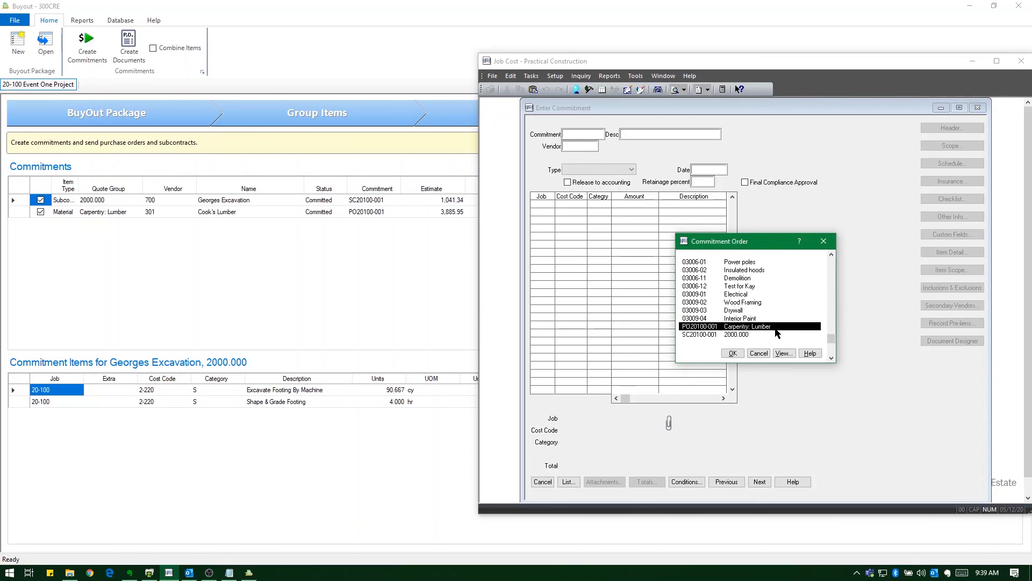
click(733, 352)
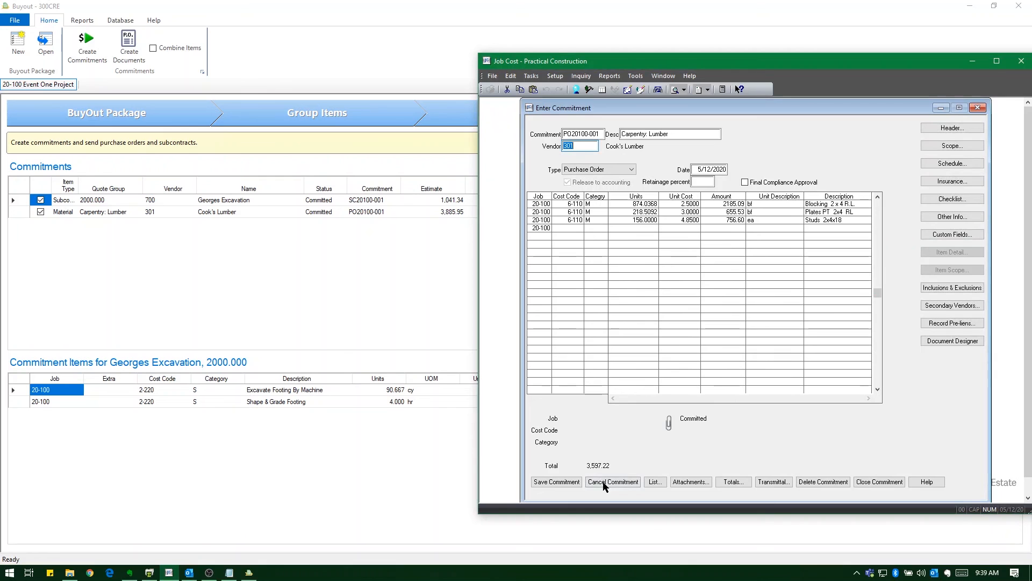
click(823, 481)
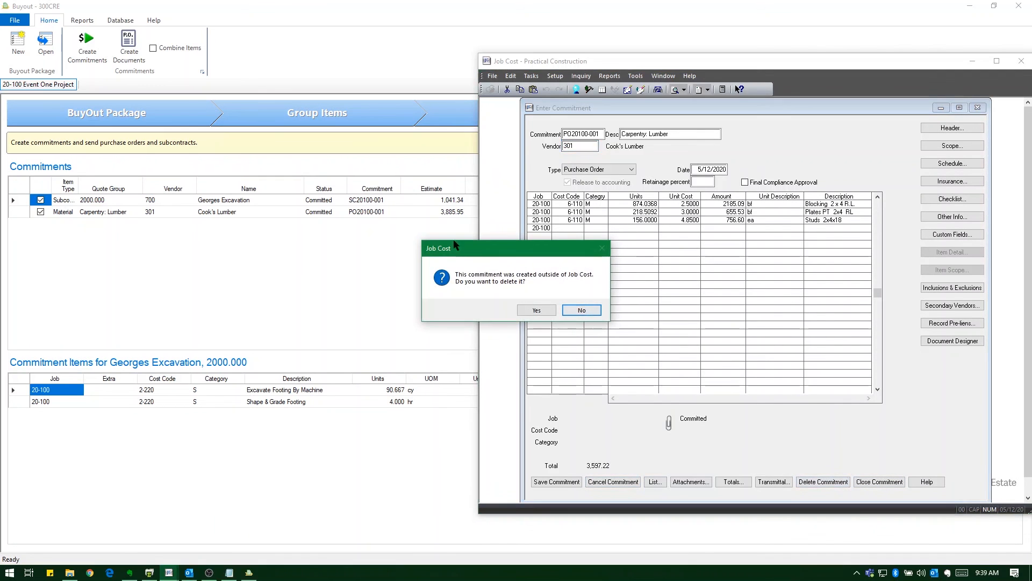
click(526, 307)
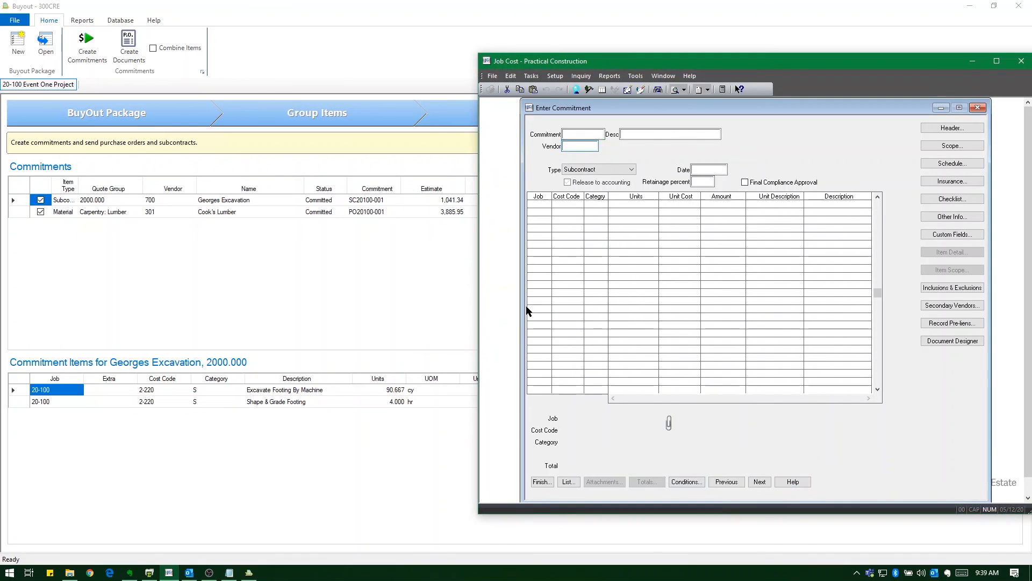
click(533, 481)
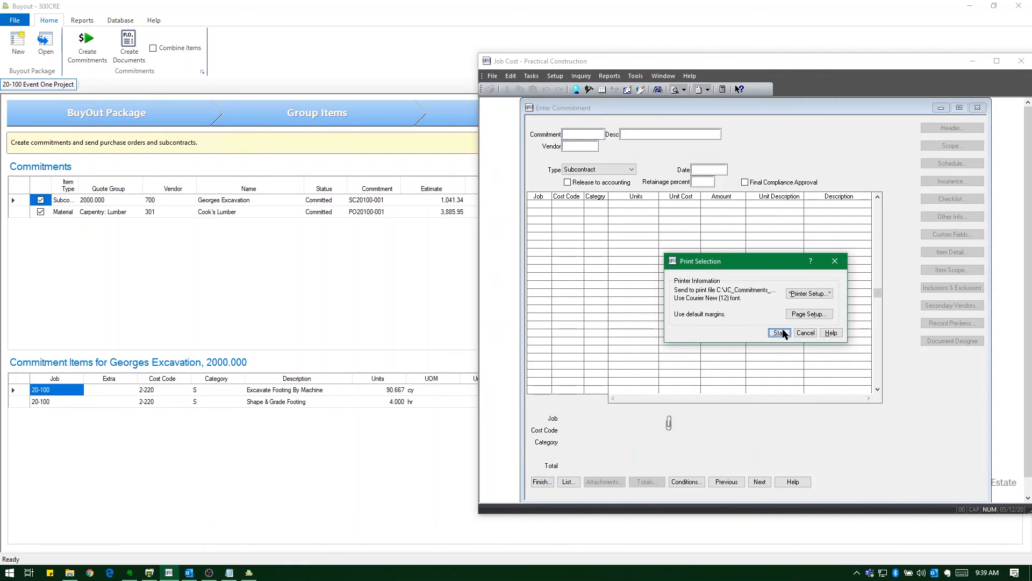
click(779, 333)
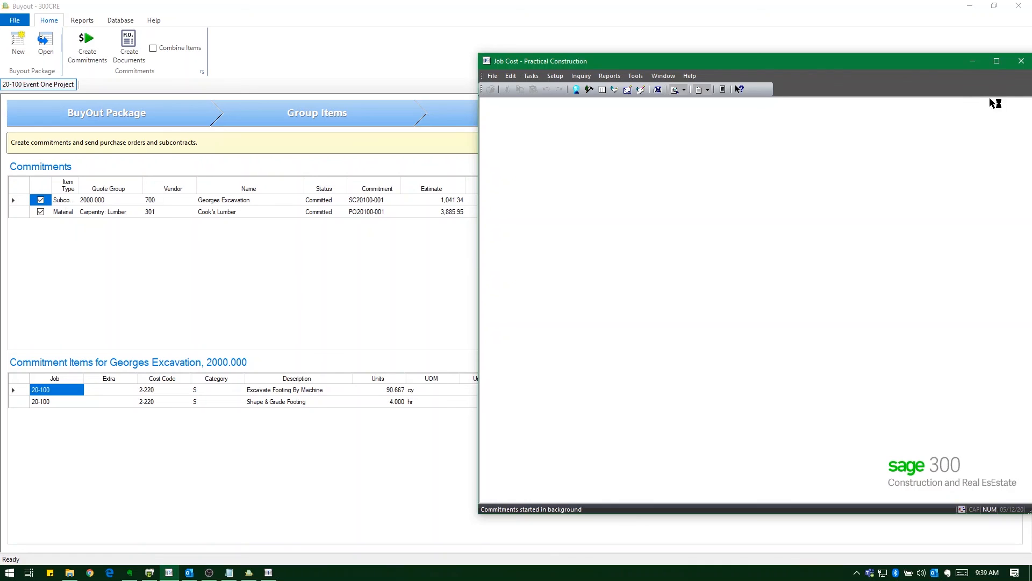
Step: Back in Buyout, uncommit the Cook's Lumber quote for Carpentry: Lumber and unmark it for commitment
click(972, 60)
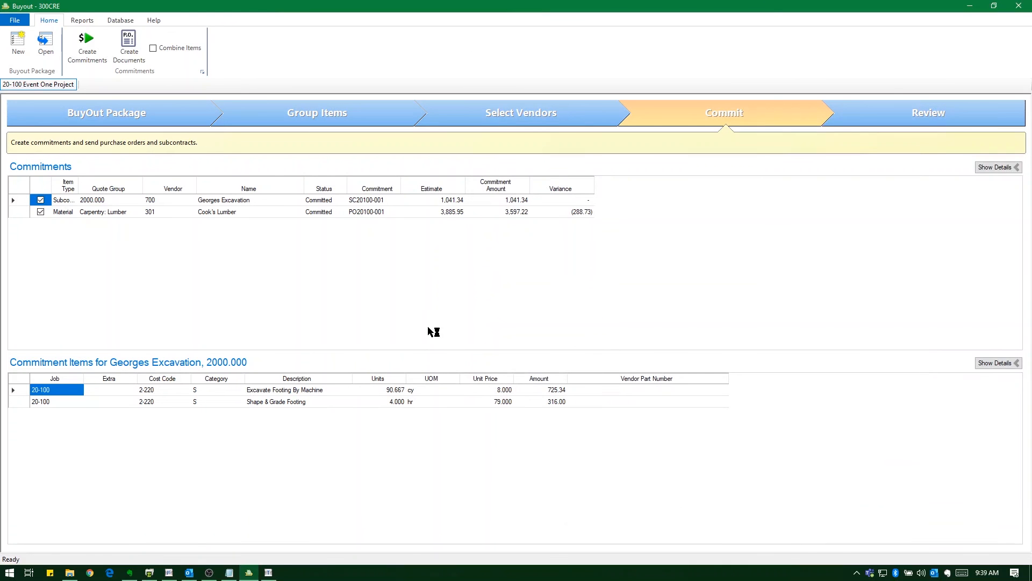
click(263, 216)
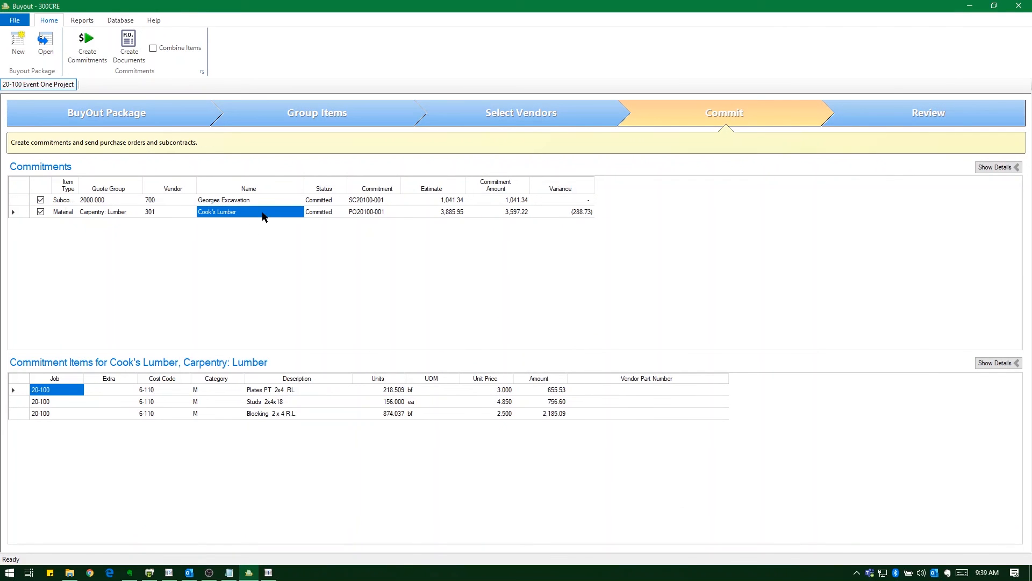
right_click(264, 216)
click(286, 220)
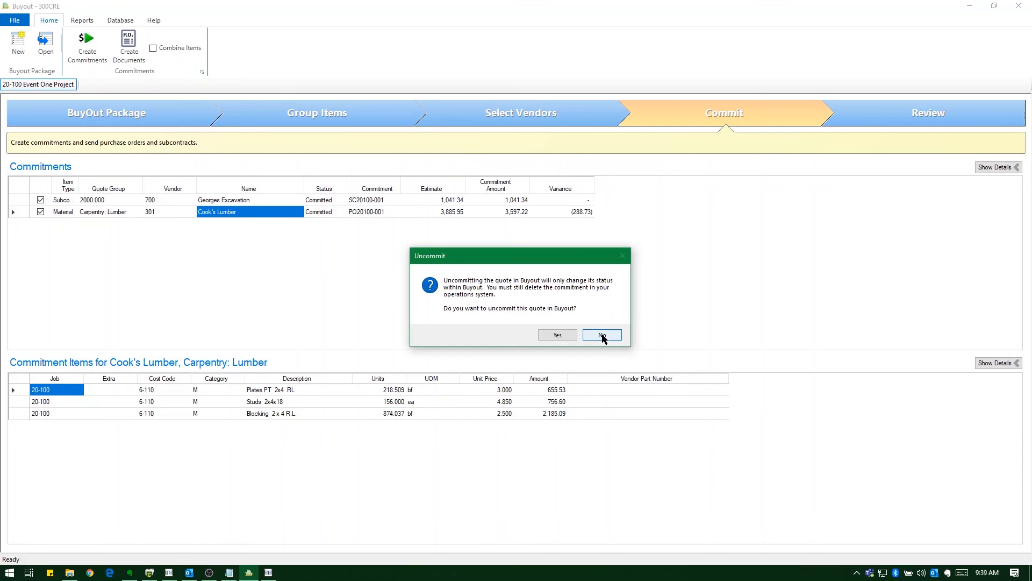
click(569, 336)
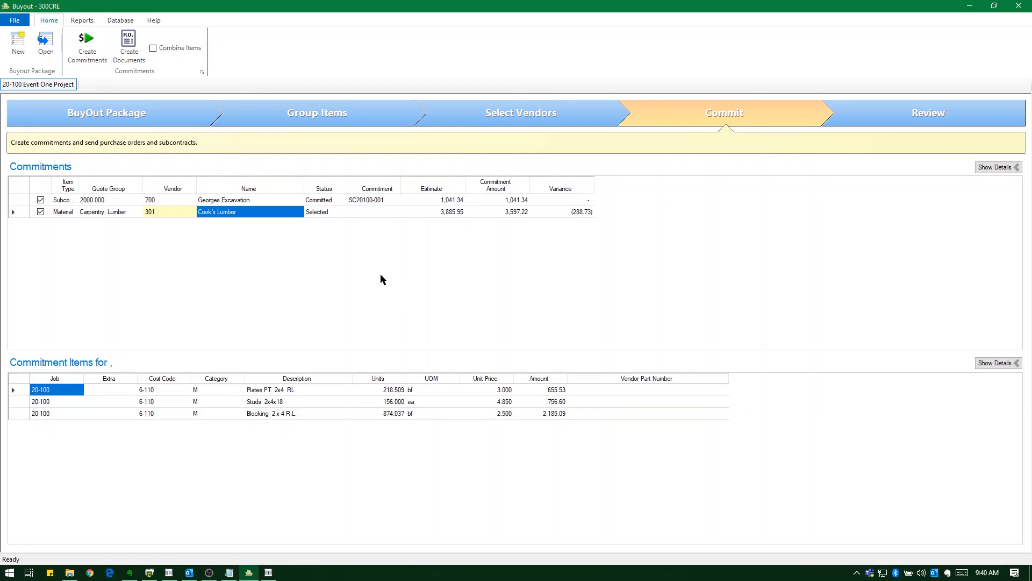
click(40, 212)
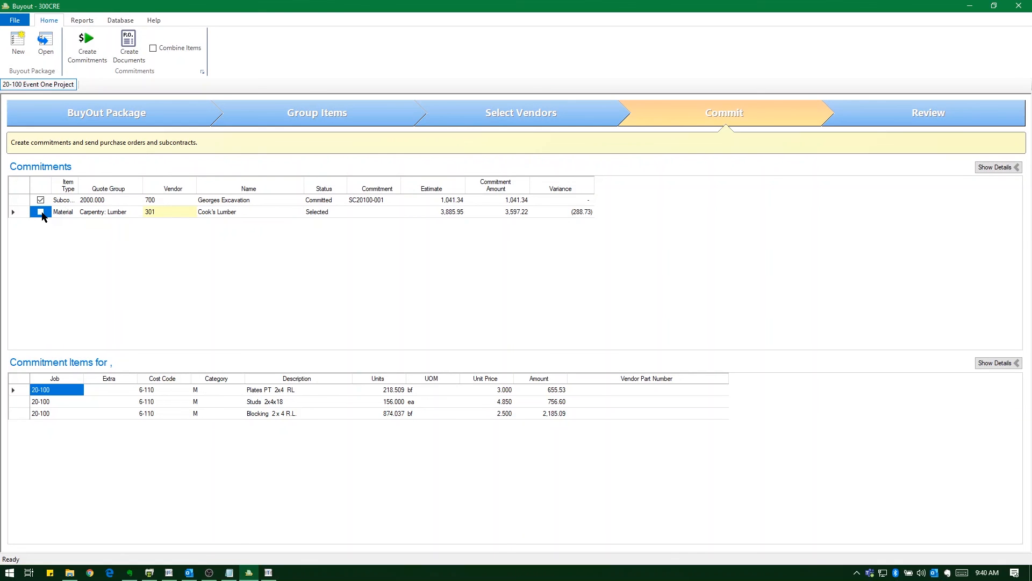
Step: In the Select Vendors stage, select the Oregon Lumber Specialties quote for Carpentry: Lumber and review the group's vendor comparison
click(513, 123)
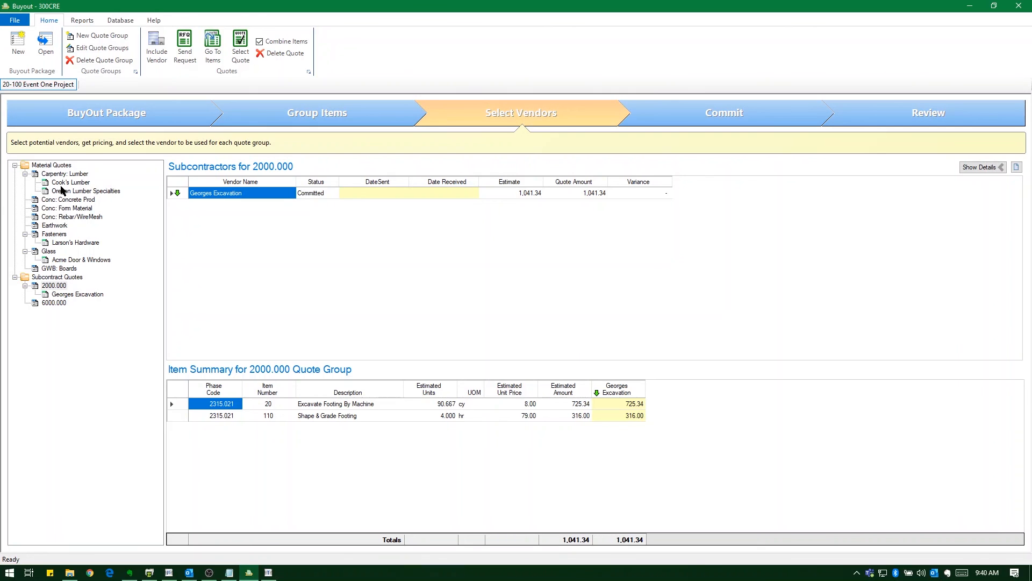
click(64, 193)
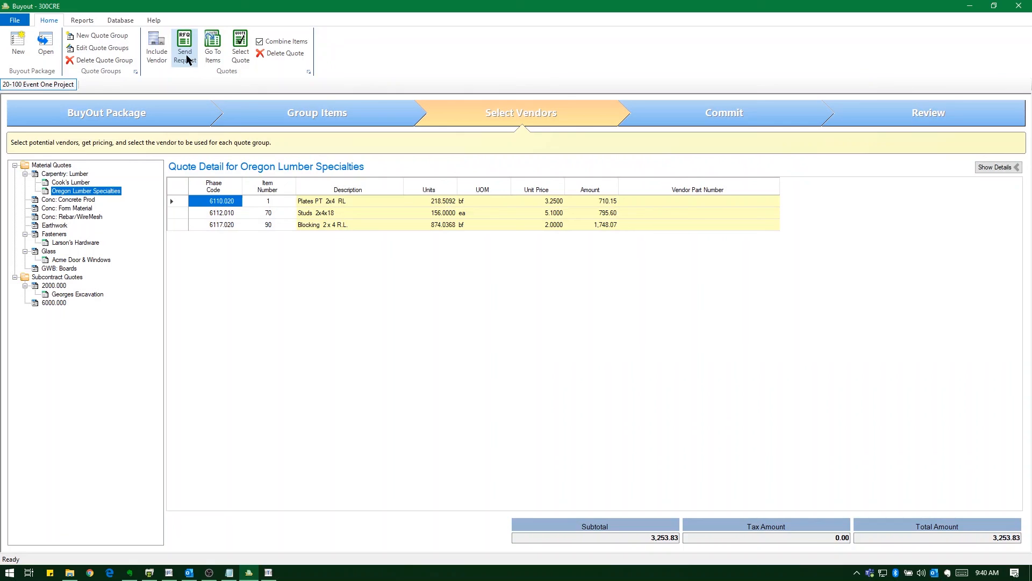
click(238, 58)
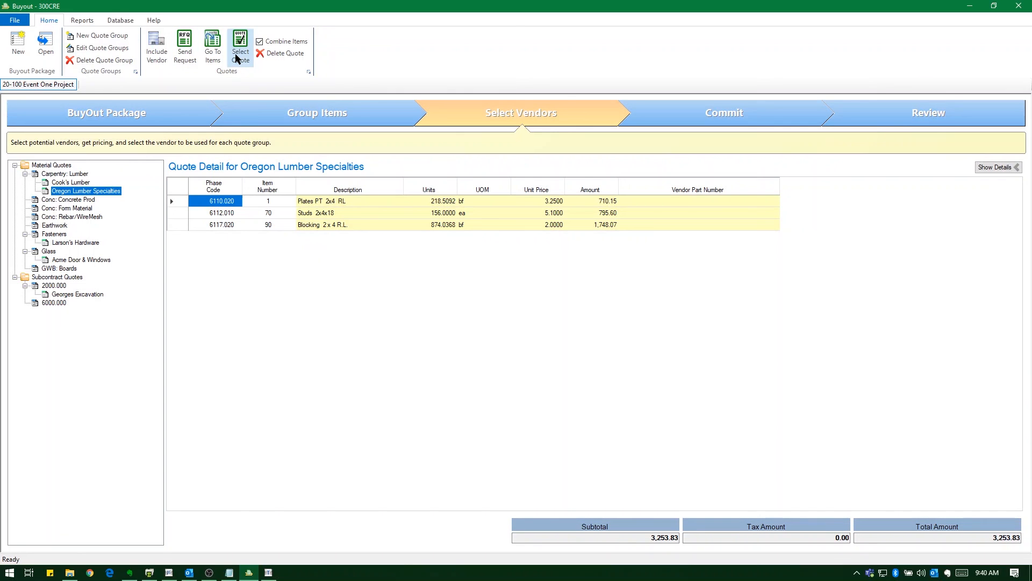
click(76, 174)
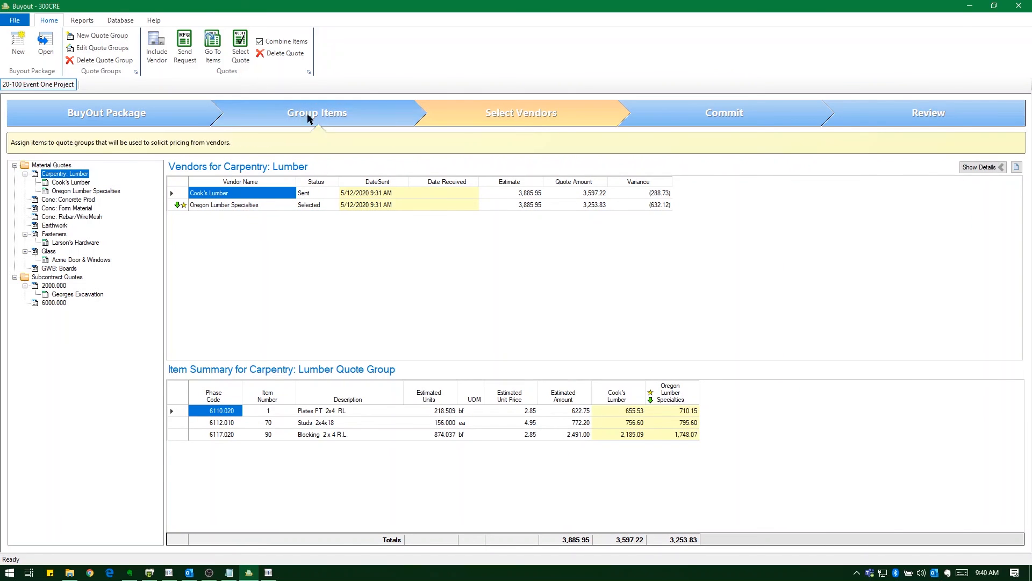
Step: In the Commit stage, try linking Oregon Lumber Specialties to its Sage 300 vendor found by searching "ore", and cancel the link
click(649, 110)
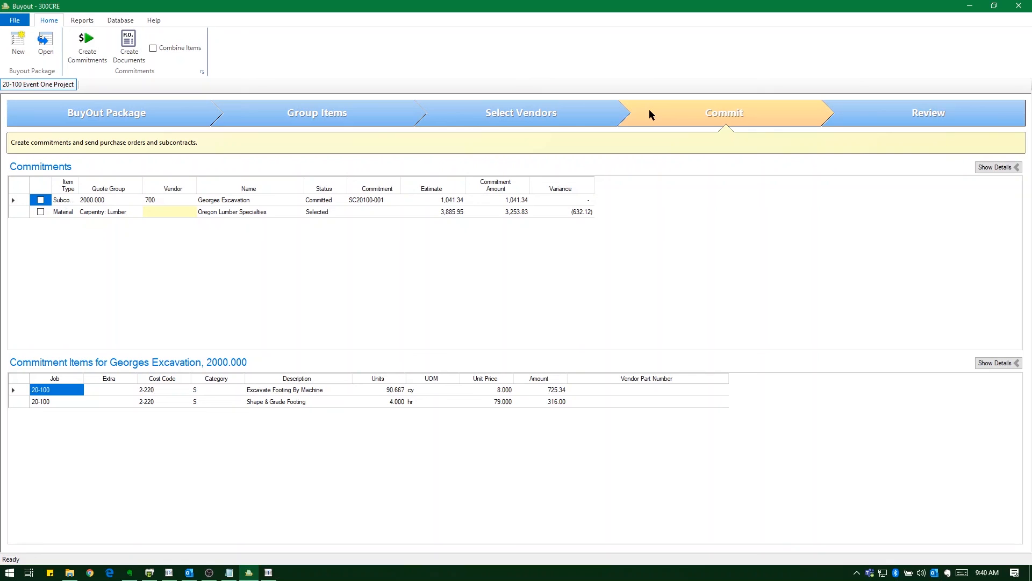
click(191, 214)
click(190, 213)
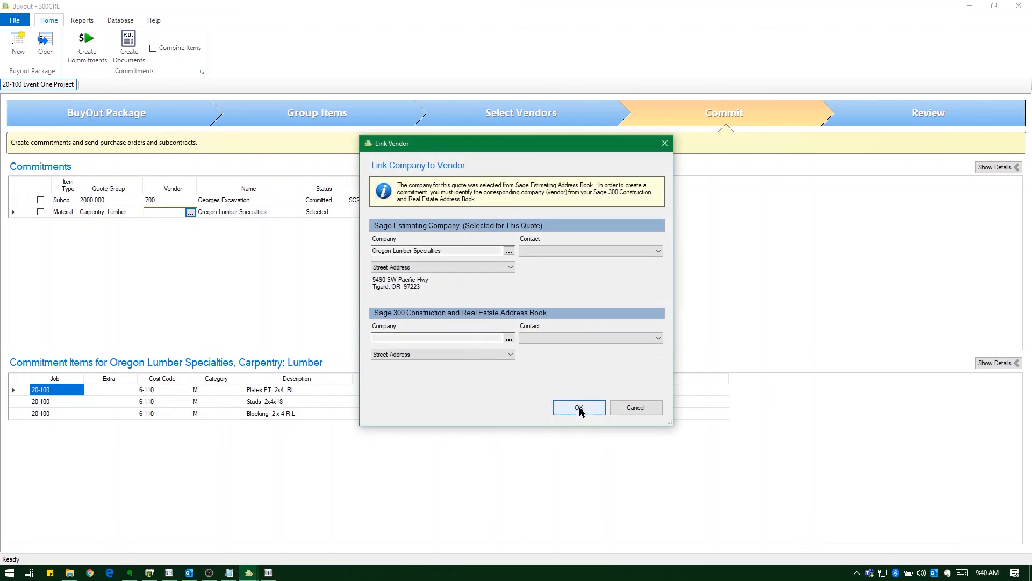
click(509, 338)
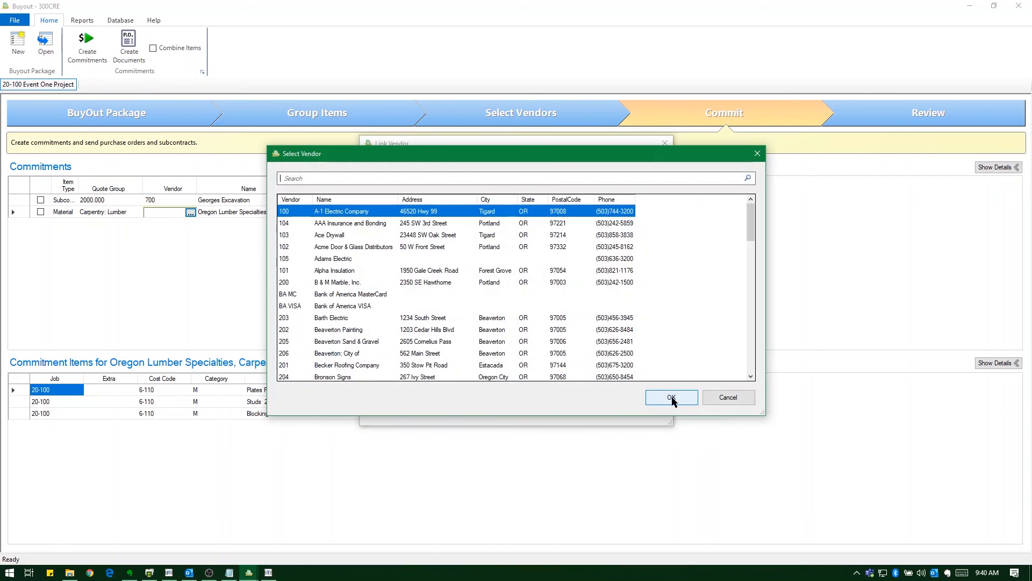
text(or)
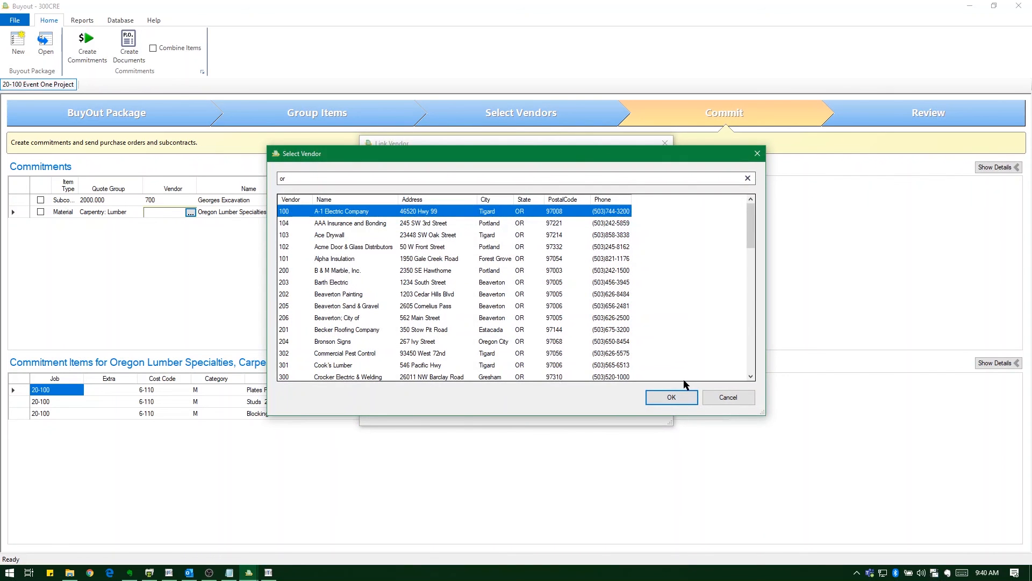
text(e)
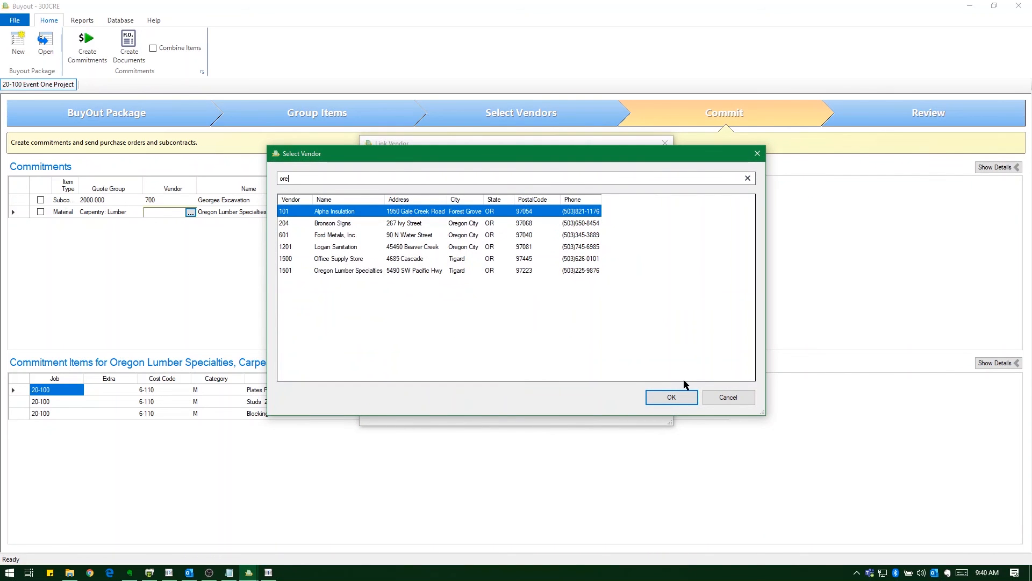
click(347, 272)
click(668, 396)
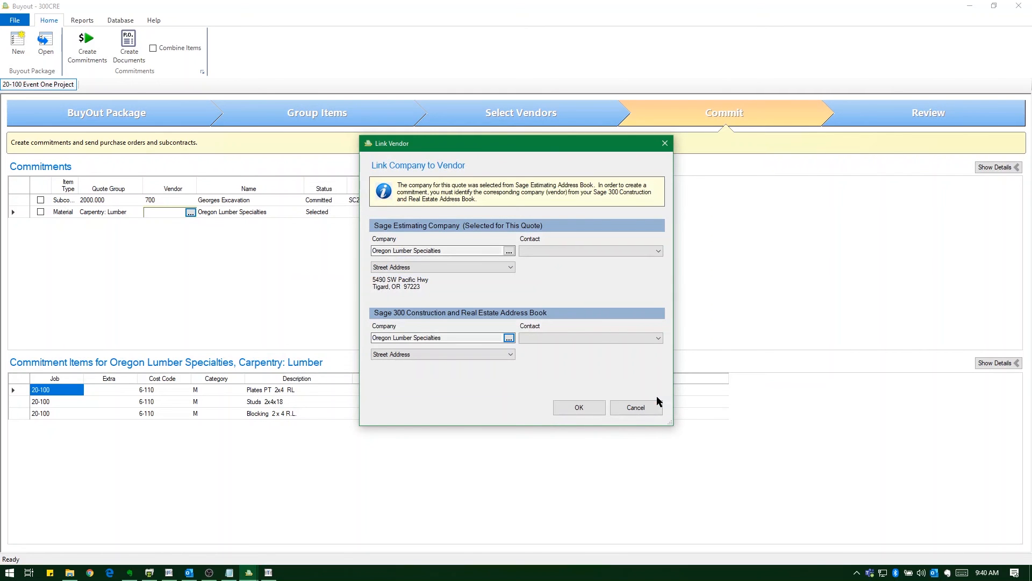
click(648, 411)
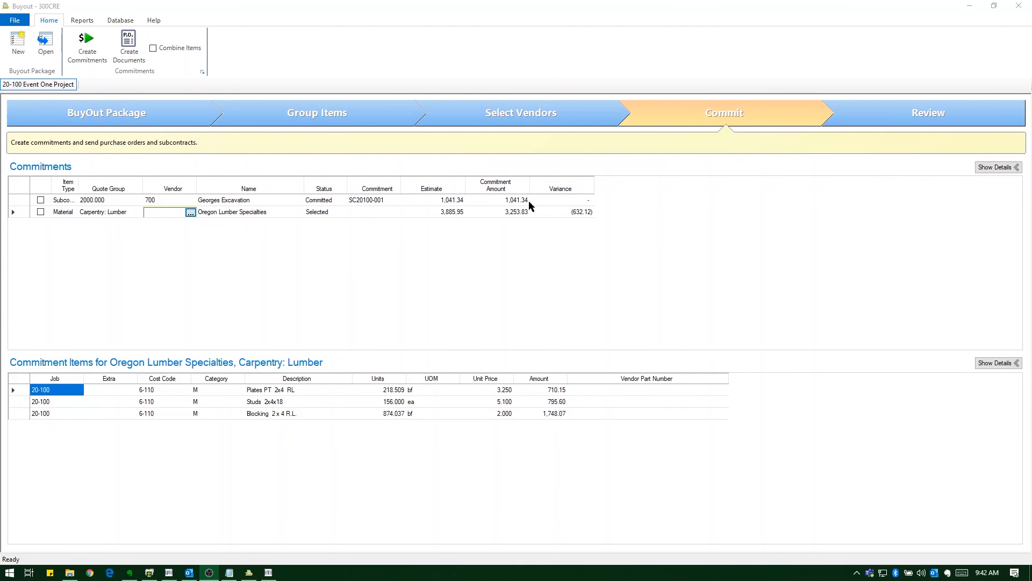
Step: Review the buyout totals in the Review stage and preview the Item Report for the 20-100 Event One Project, without printing it
click(935, 122)
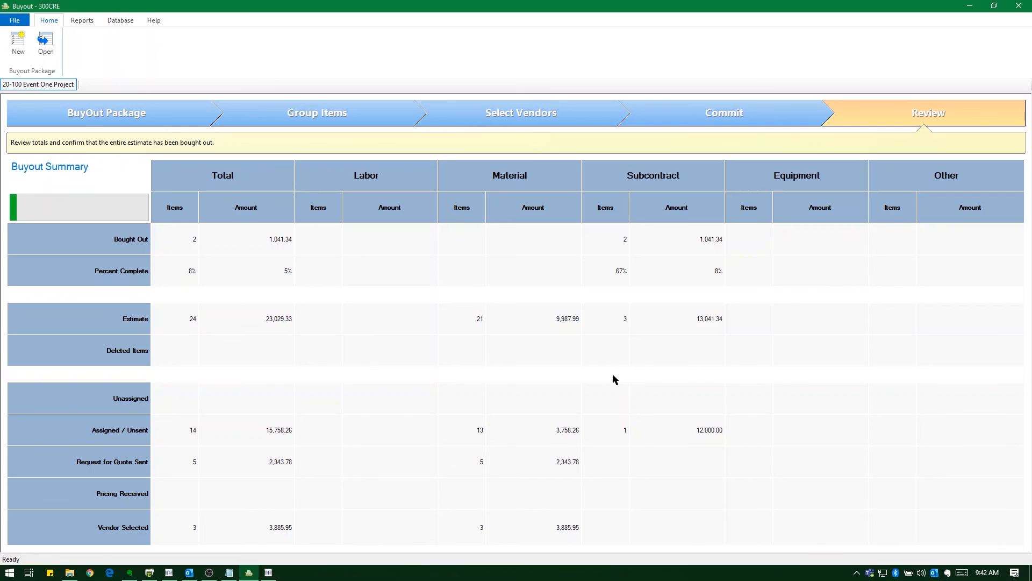
click(82, 21)
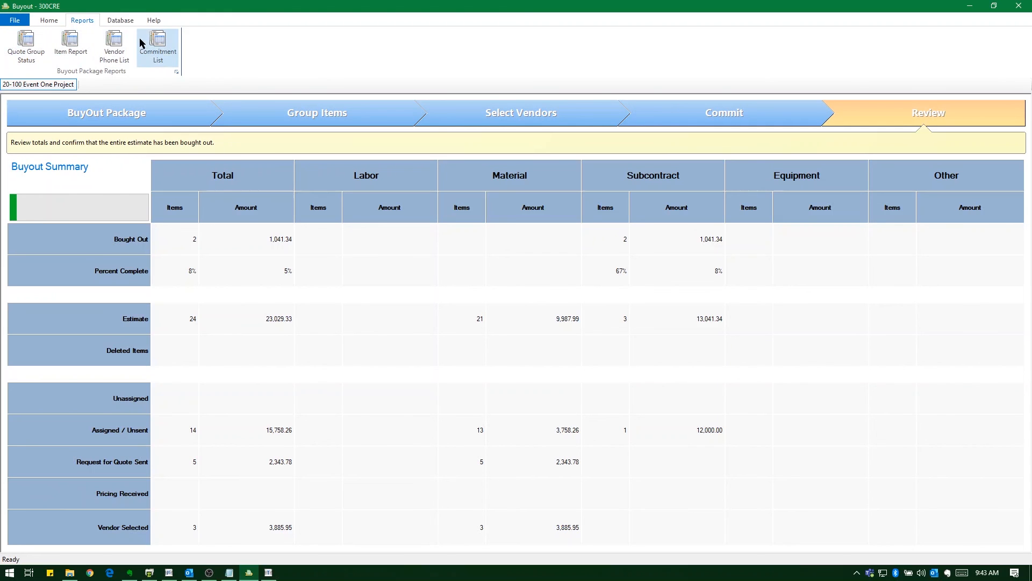
click(70, 42)
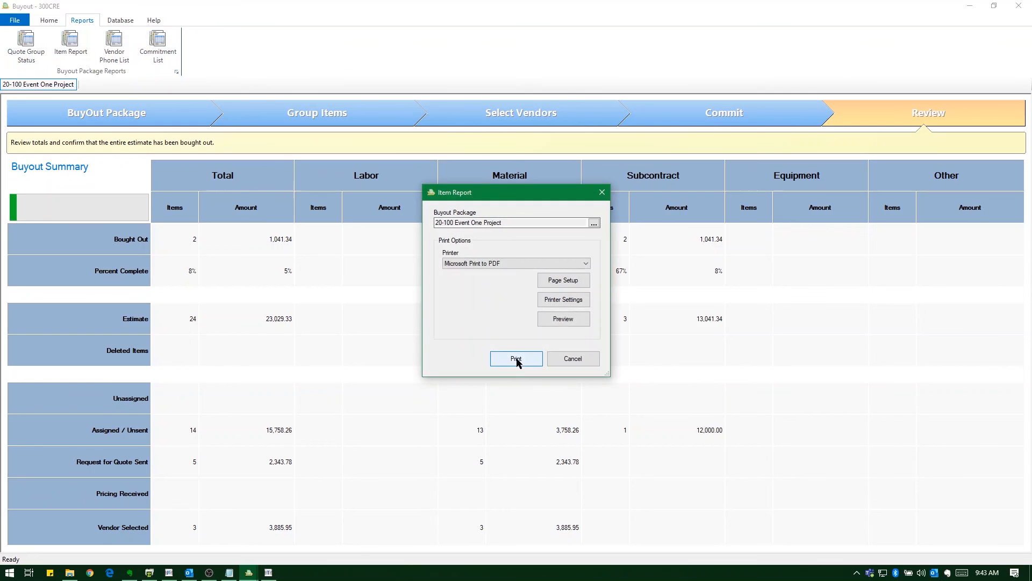
click(579, 318)
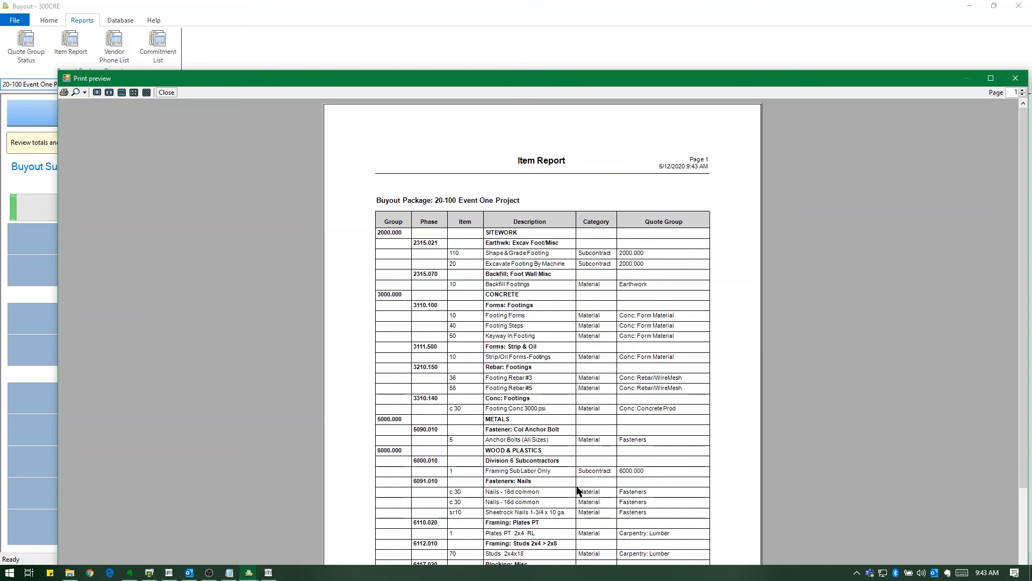
click(1015, 79)
click(568, 356)
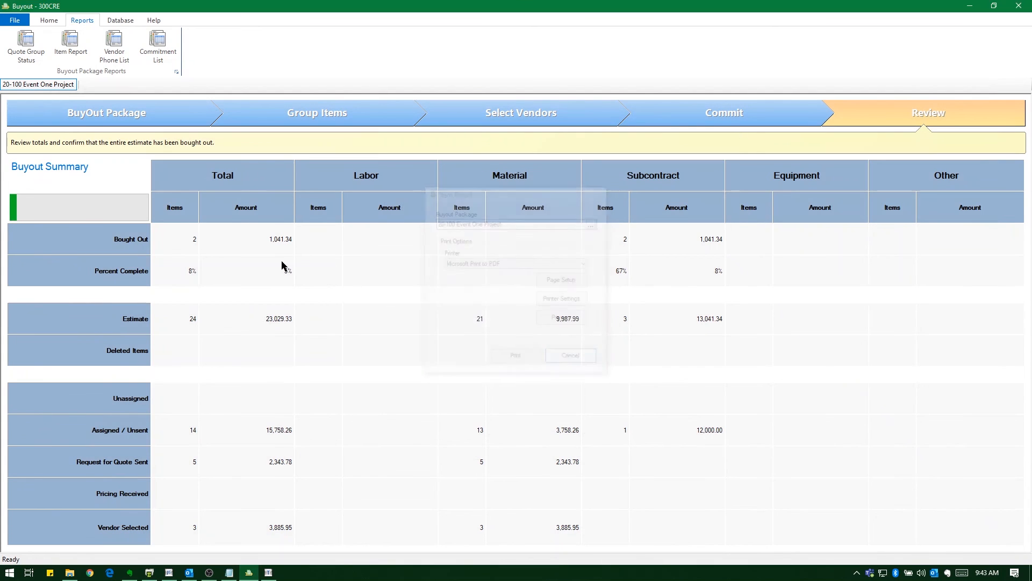
Step: Preview the Quote Group Status report for the 20-100 Event One Project, closing it without printing
click(28, 53)
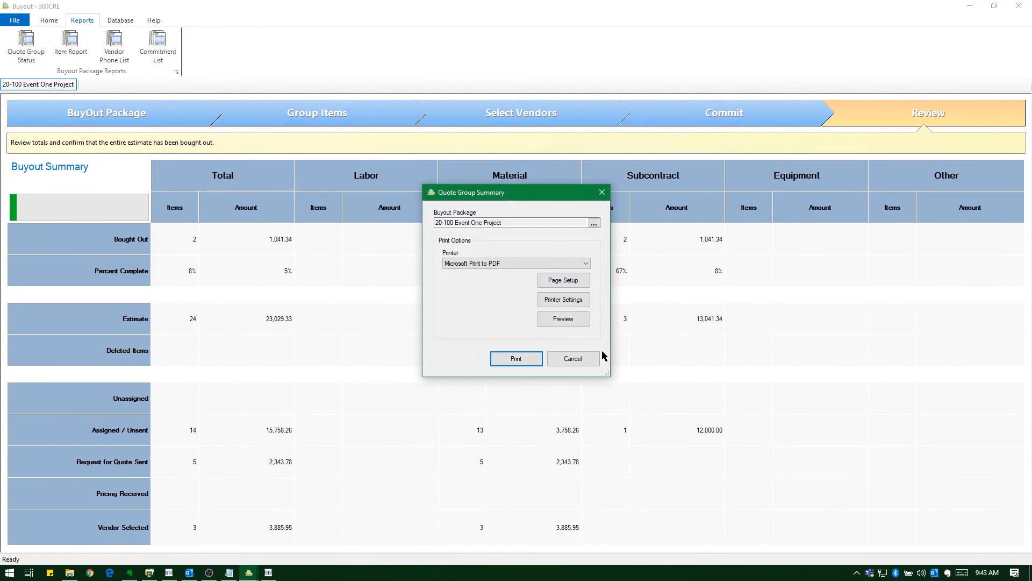
click(551, 319)
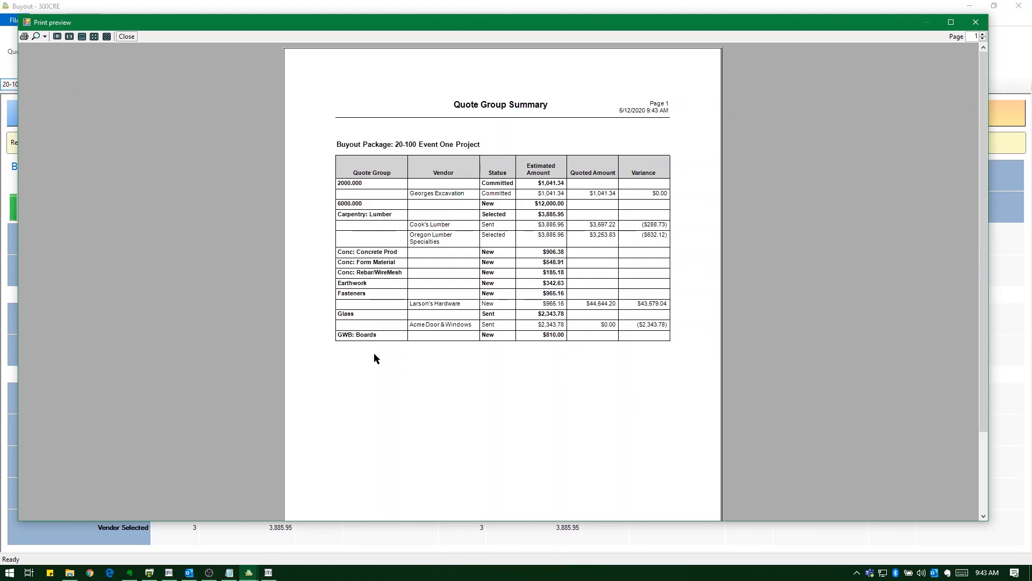
click(976, 23)
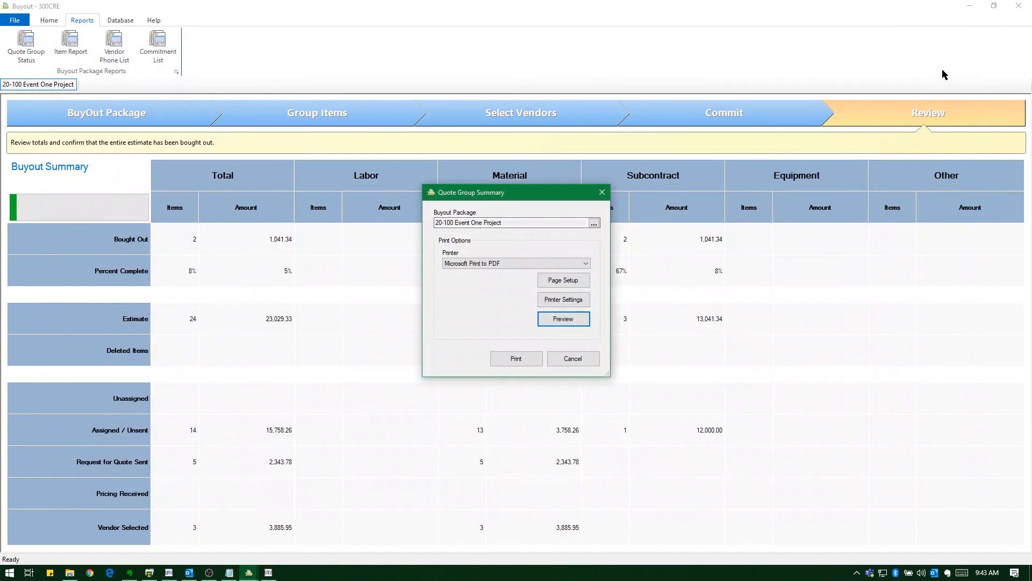
click(586, 361)
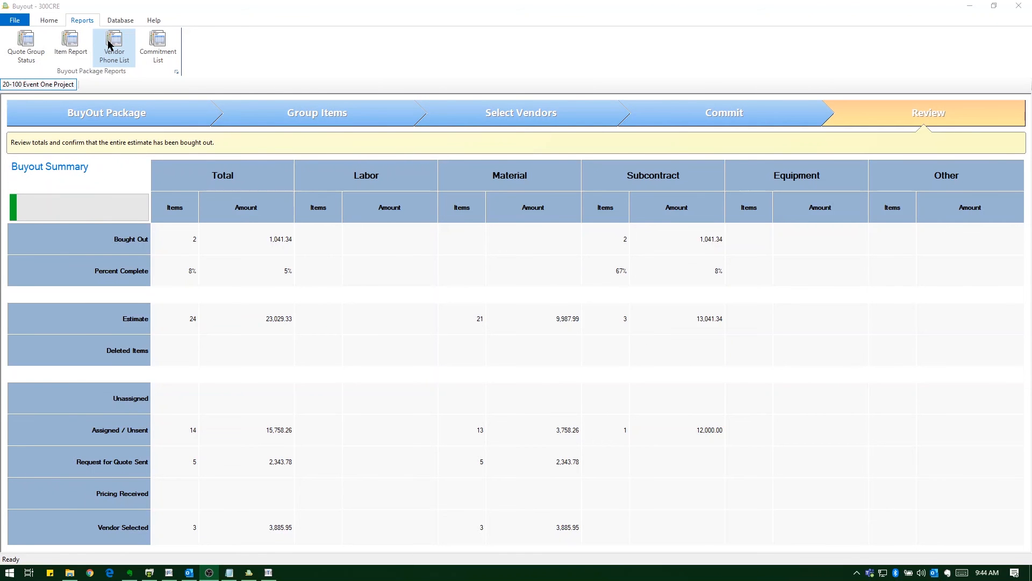
Step: Check for Buyout program updates and dismiss the result
click(155, 21)
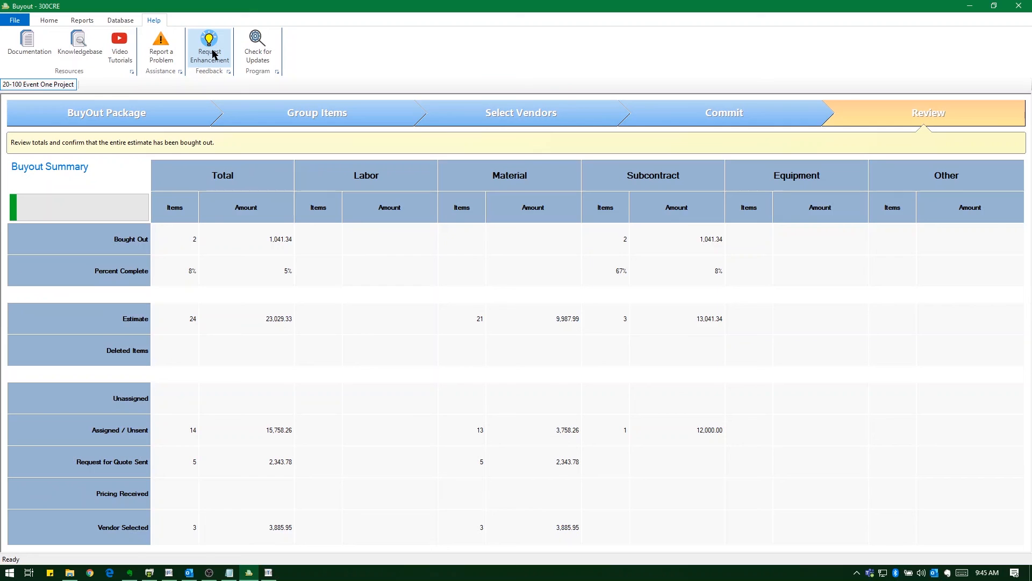
click(256, 49)
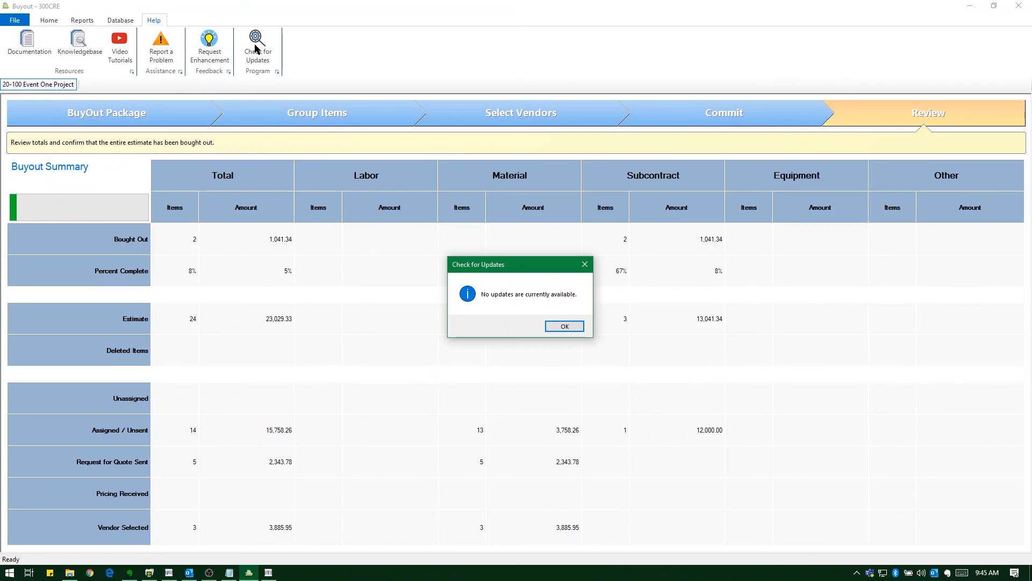
click(565, 325)
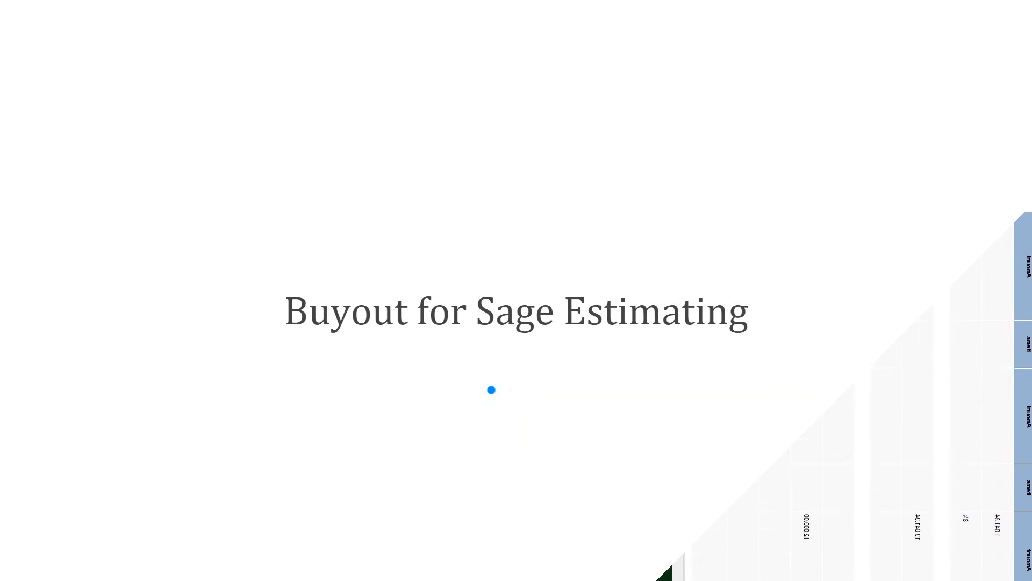